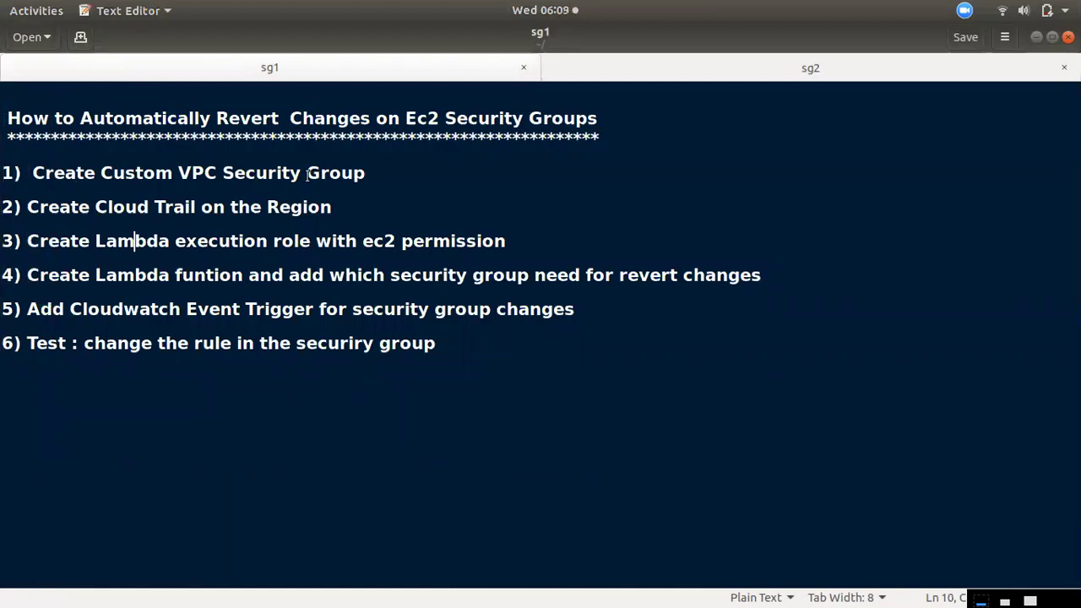
- Read through the sg1 outline for automatically reverting EC2 security group changes, from the custom VPC security group to the final test
drag(367, 174, 85, 173)
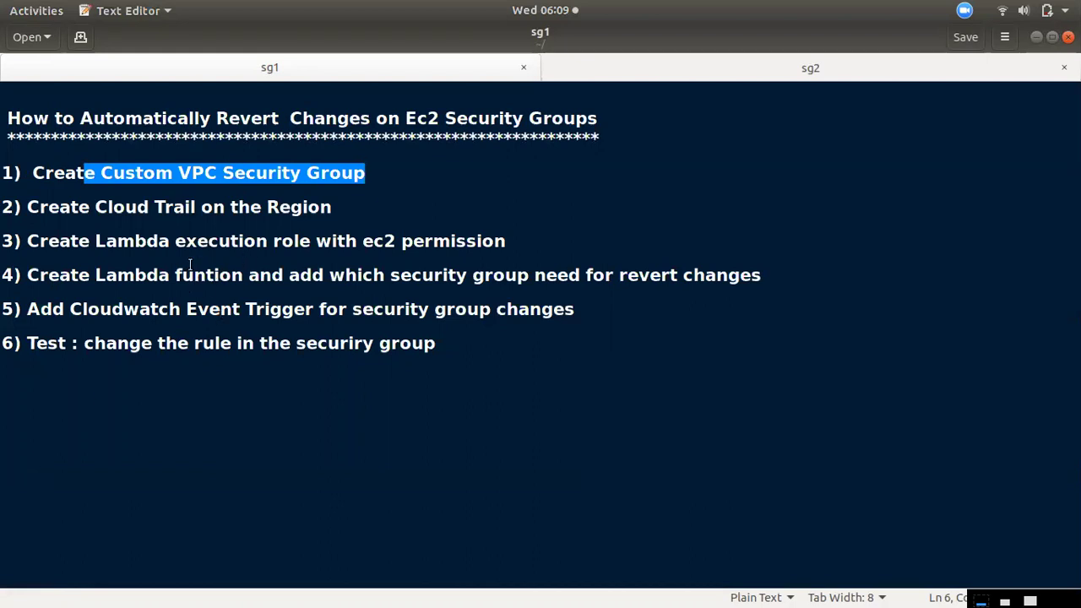
click(145, 275)
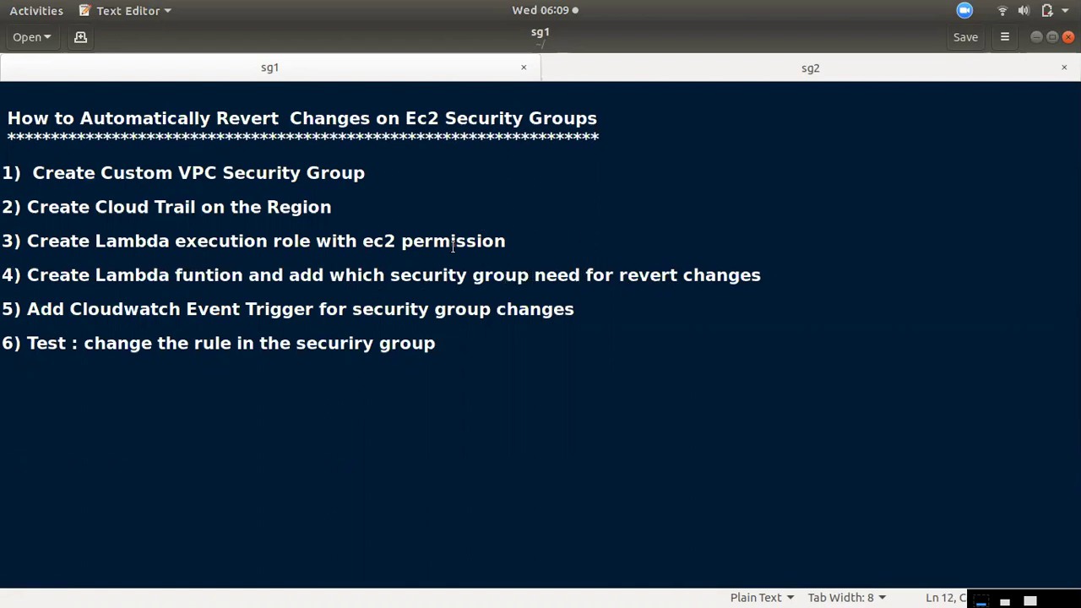
drag(411, 275, 439, 284)
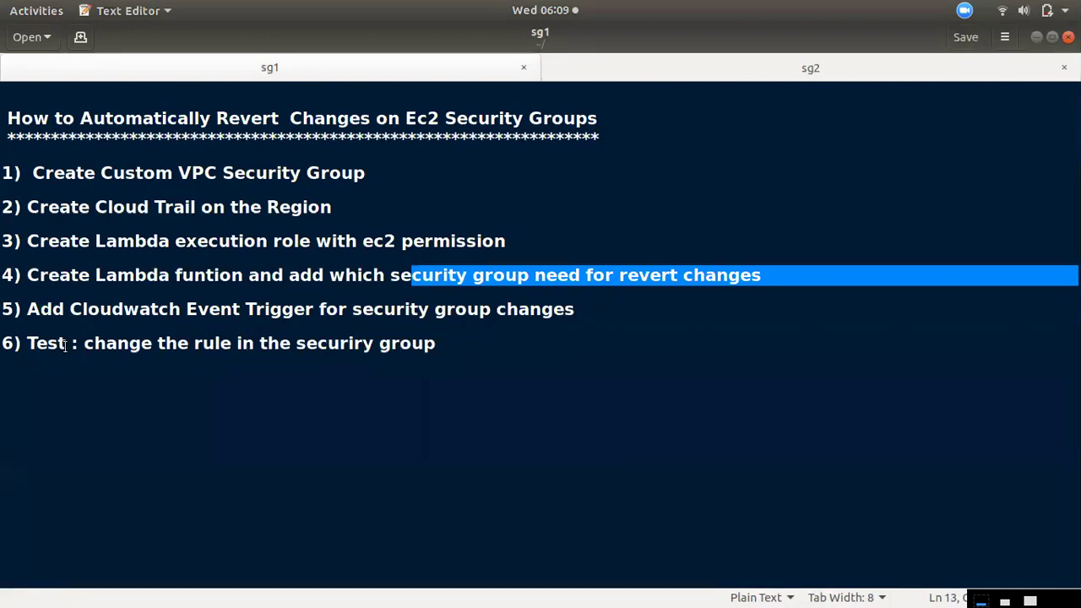
drag(65, 346, 282, 405)
click(5, 439)
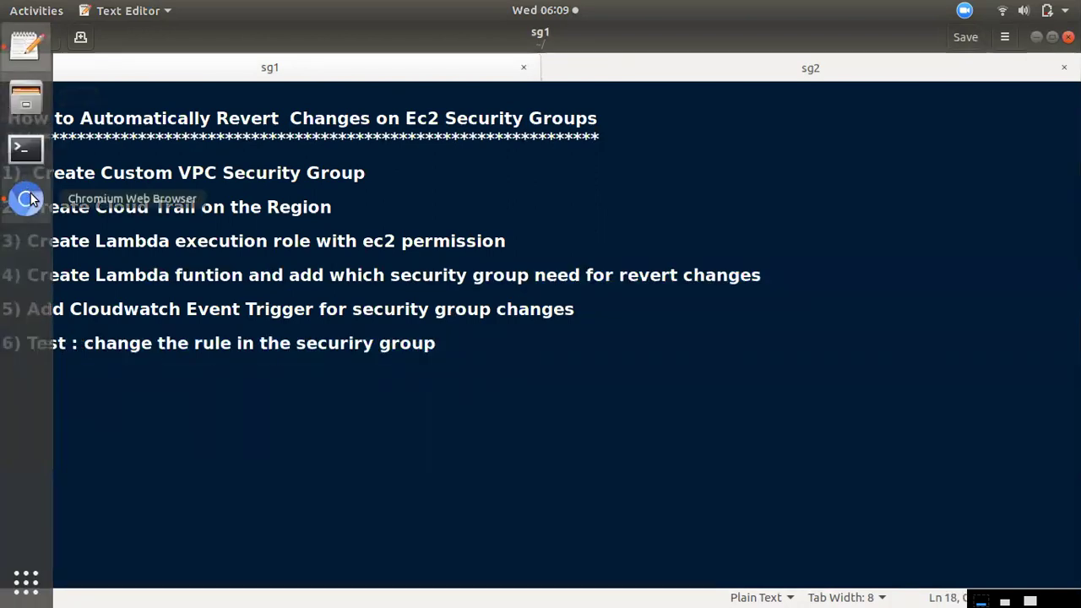
- Switch to Chromium and inspect the inbound rules of the Demo security group without changing them
click(27, 197)
click(93, 56)
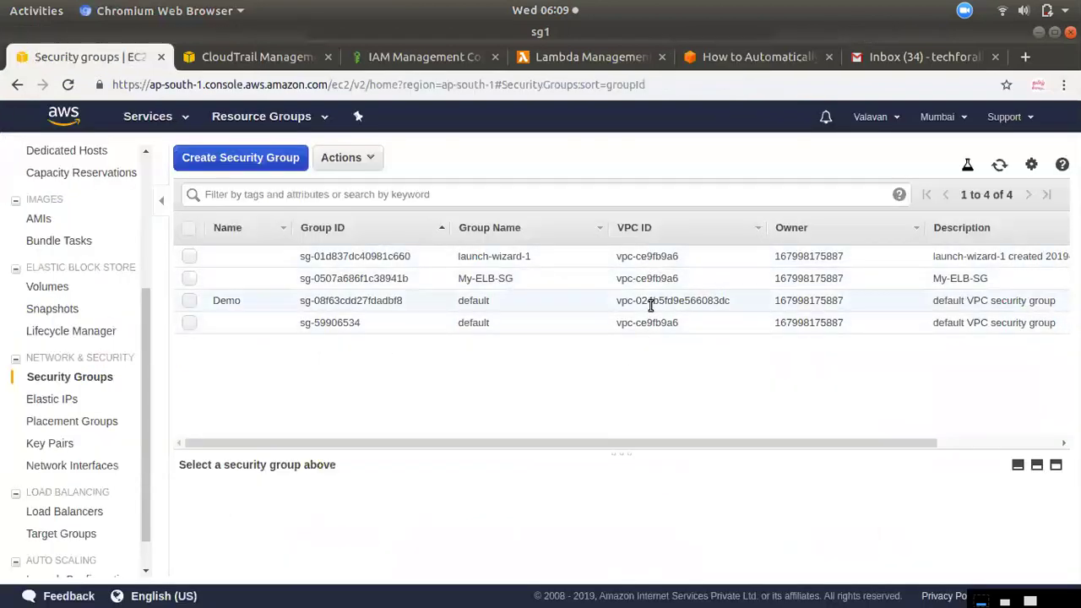
drag(625, 298, 771, 309)
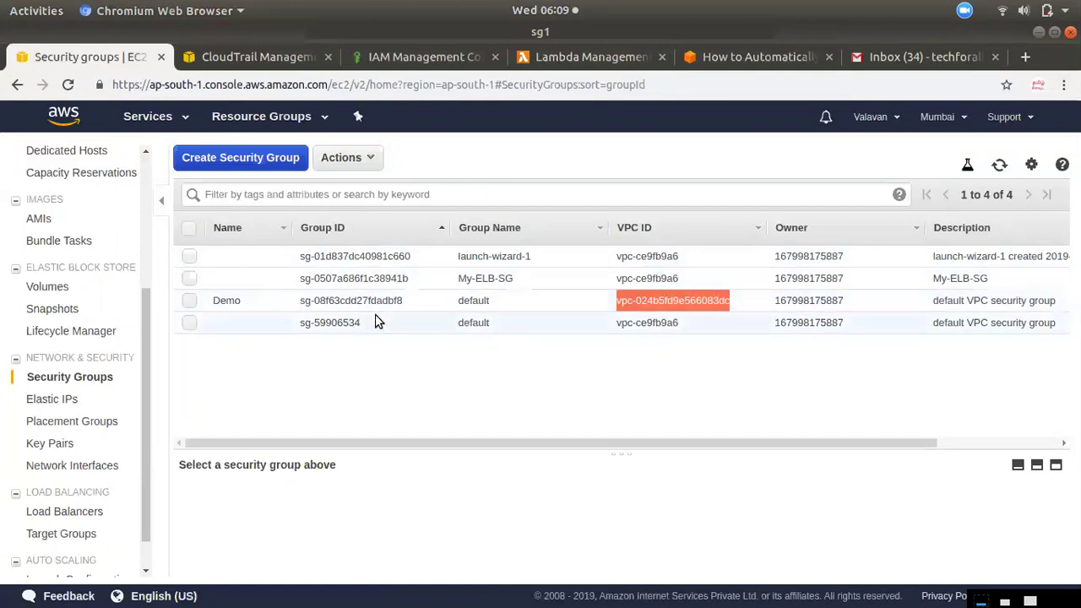
click(189, 301)
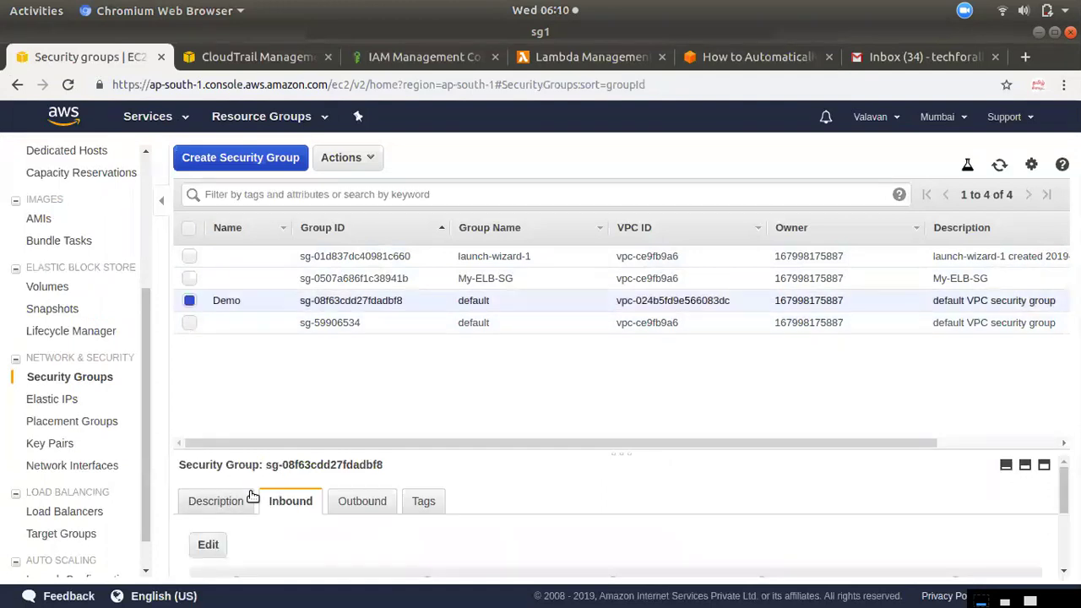
click(208, 545)
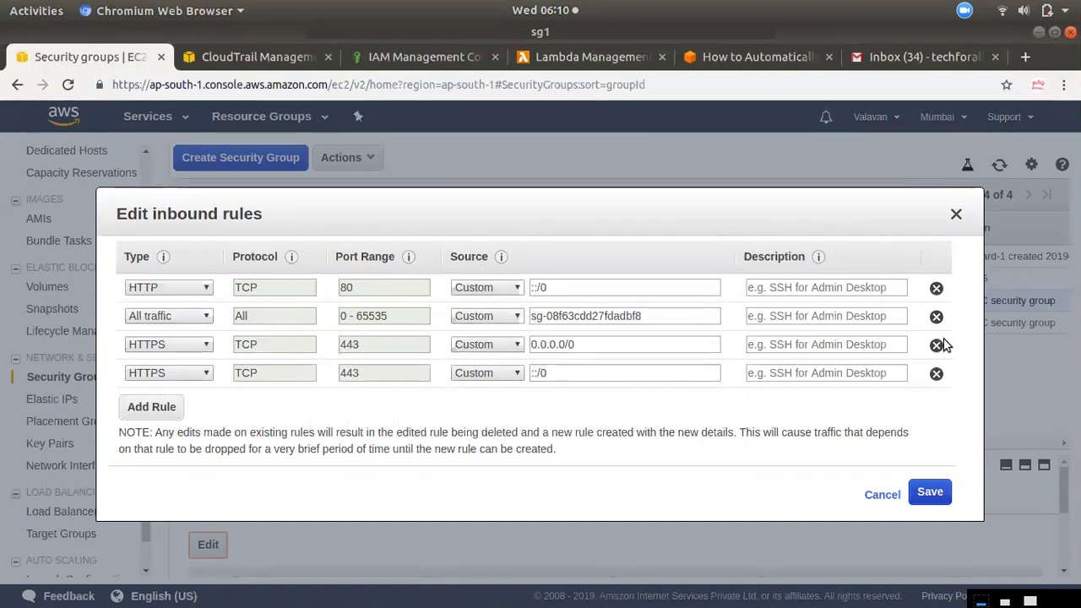
click(883, 495)
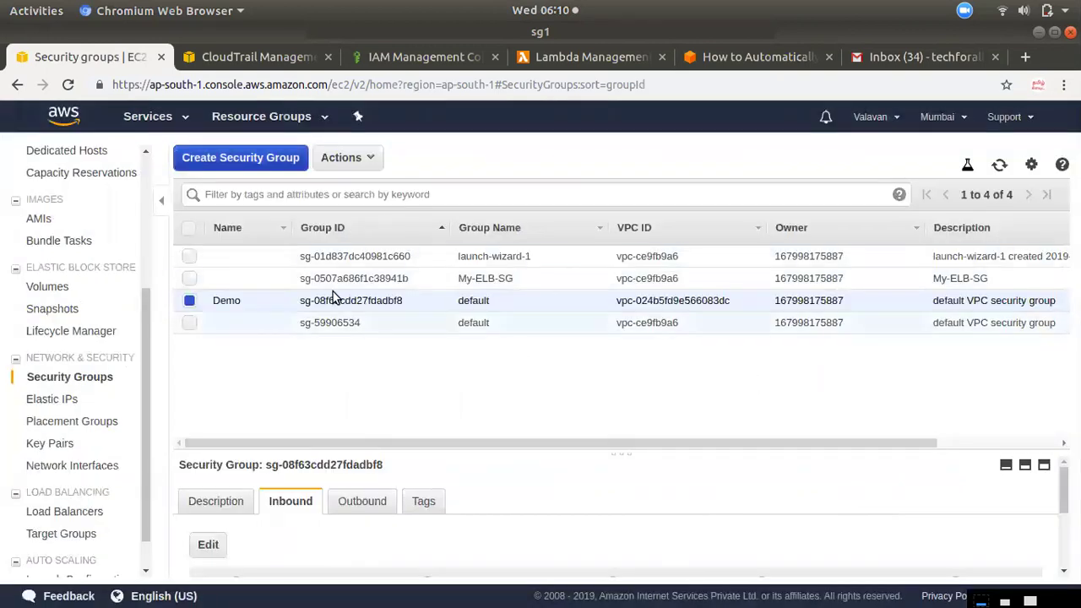
click(208, 544)
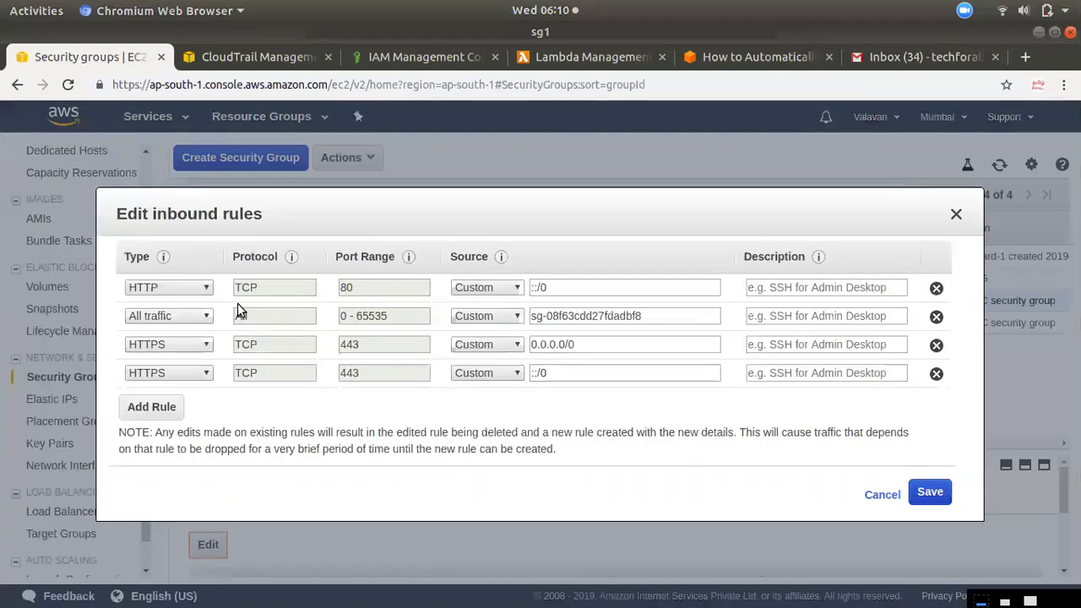
click(880, 495)
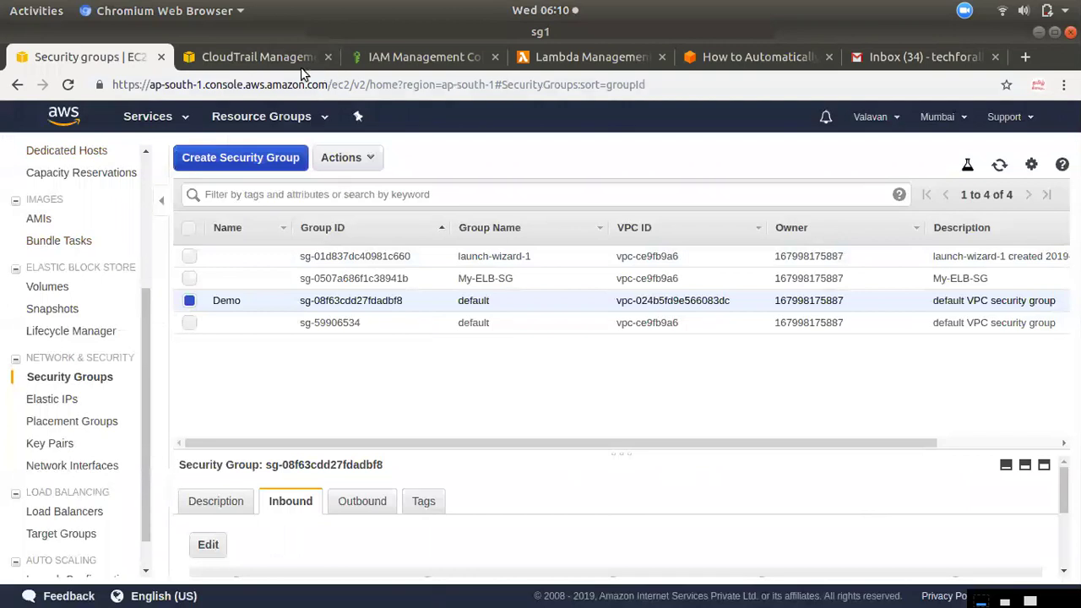
- Start a new CloudTrail trail and name it cloudtrail
click(255, 57)
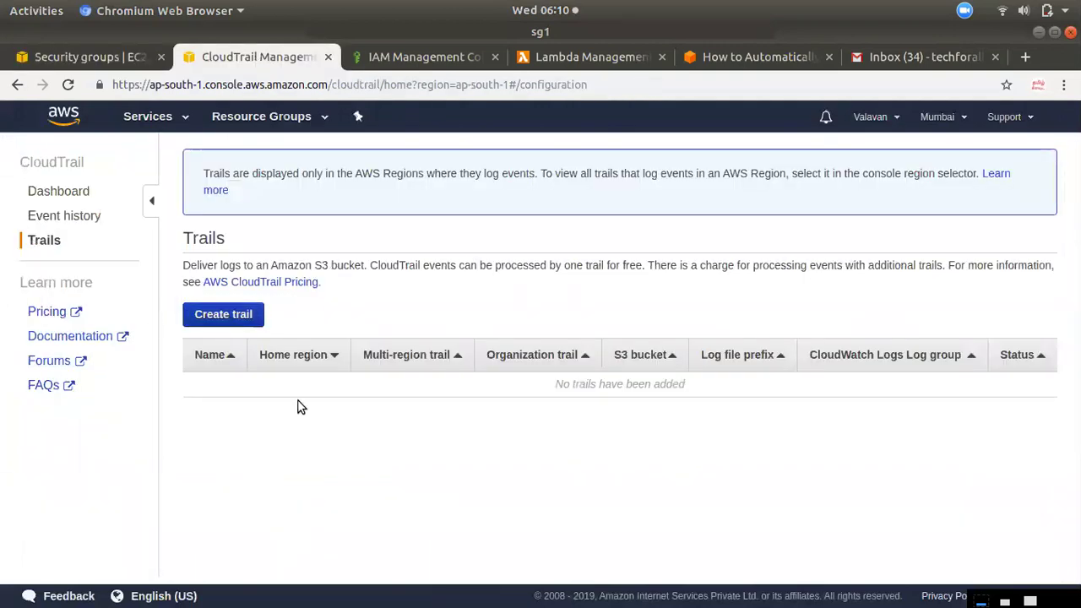
click(211, 314)
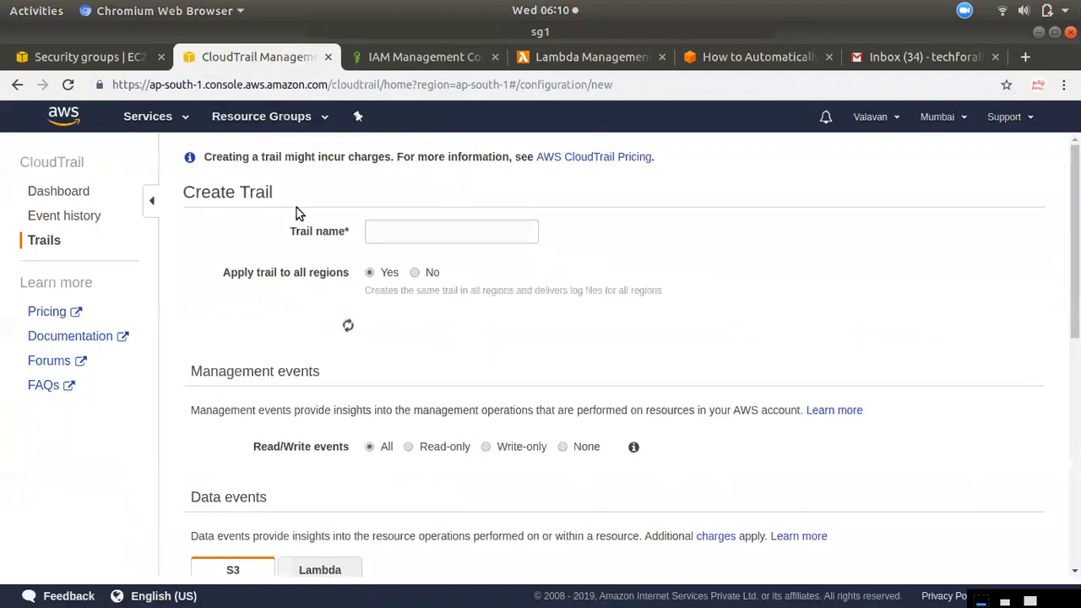
click(380, 231)
text(cloudtrail)
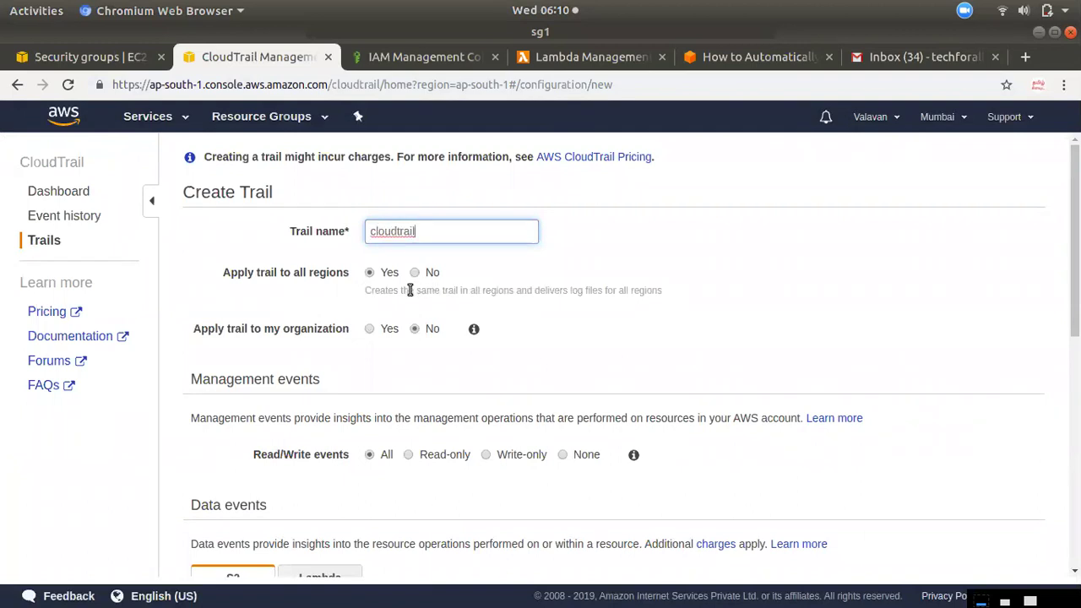
- Set the trail's storage location to the existing S3 bucket edicatondemo instead of creating a new bucket
scroll(408, 388, down, 3)
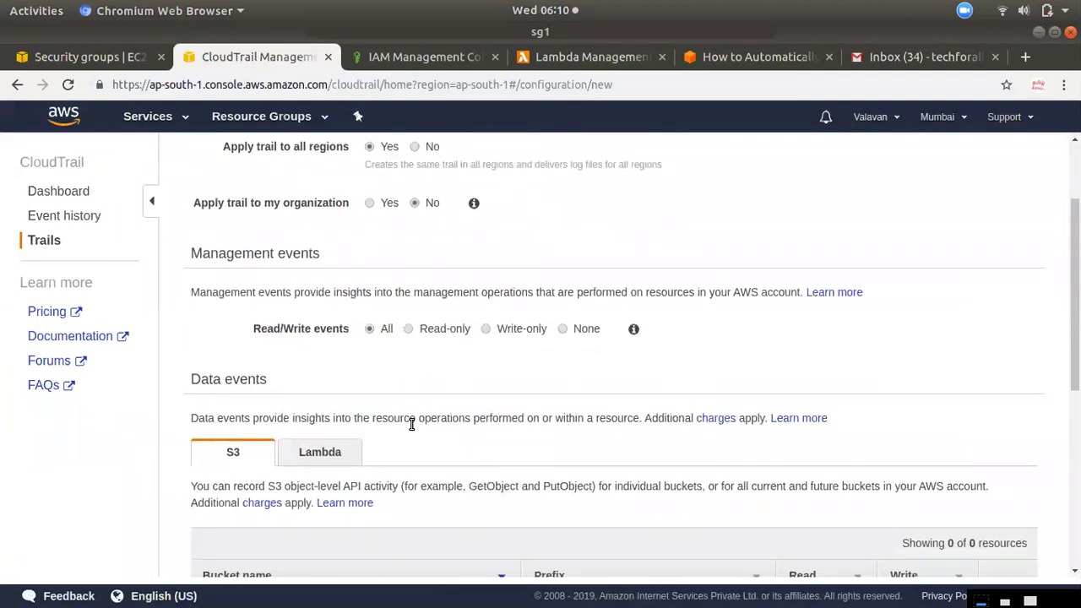
scroll(411, 425, down, 3)
scroll(346, 410, down, 2)
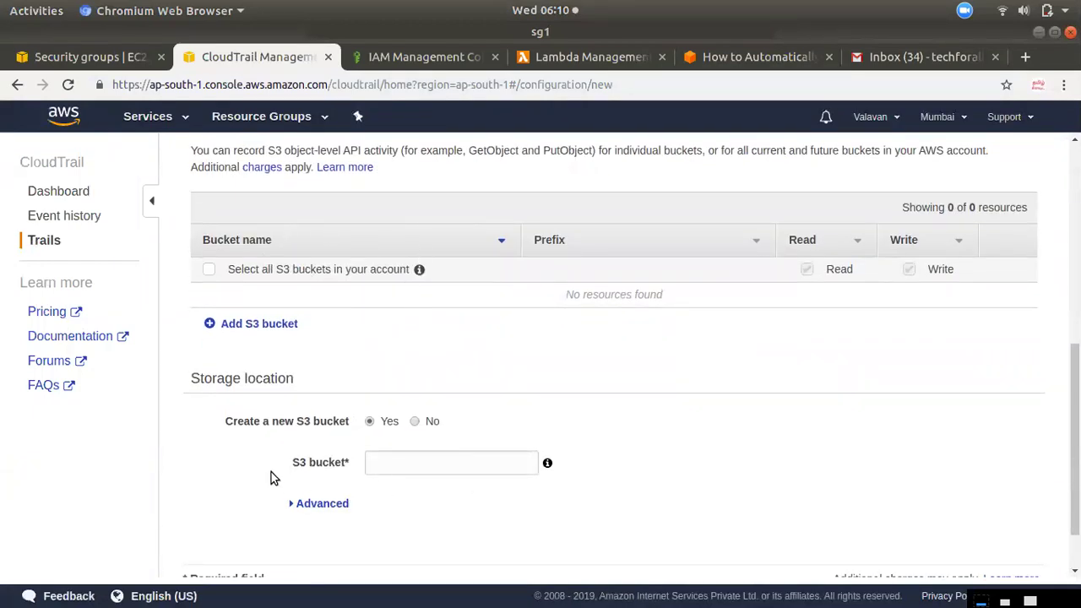
click(504, 459)
click(414, 421)
click(420, 464)
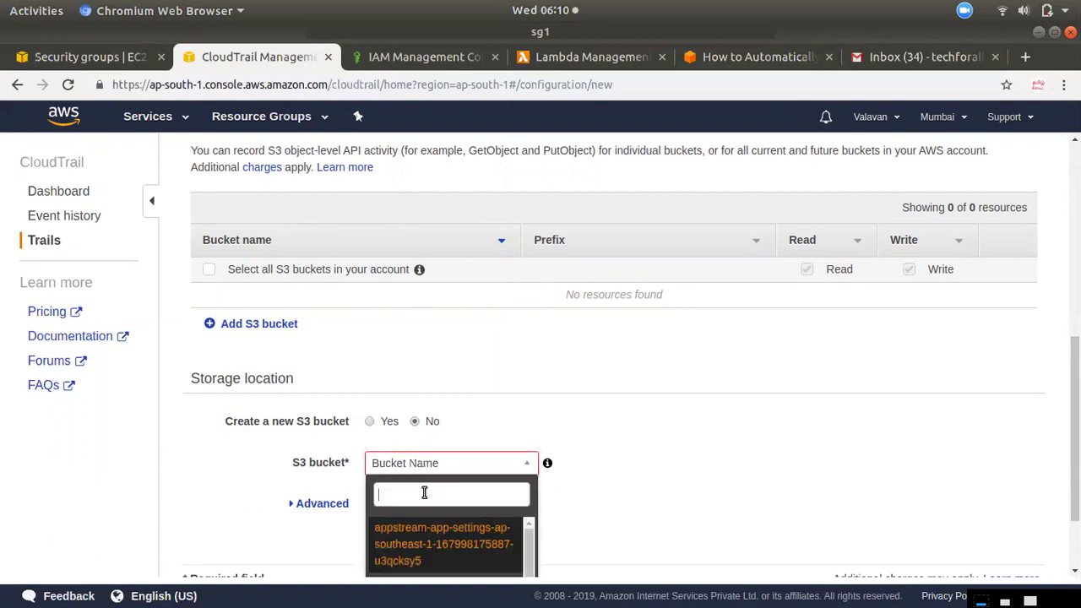
click(434, 548)
scroll(443, 539, down, 2)
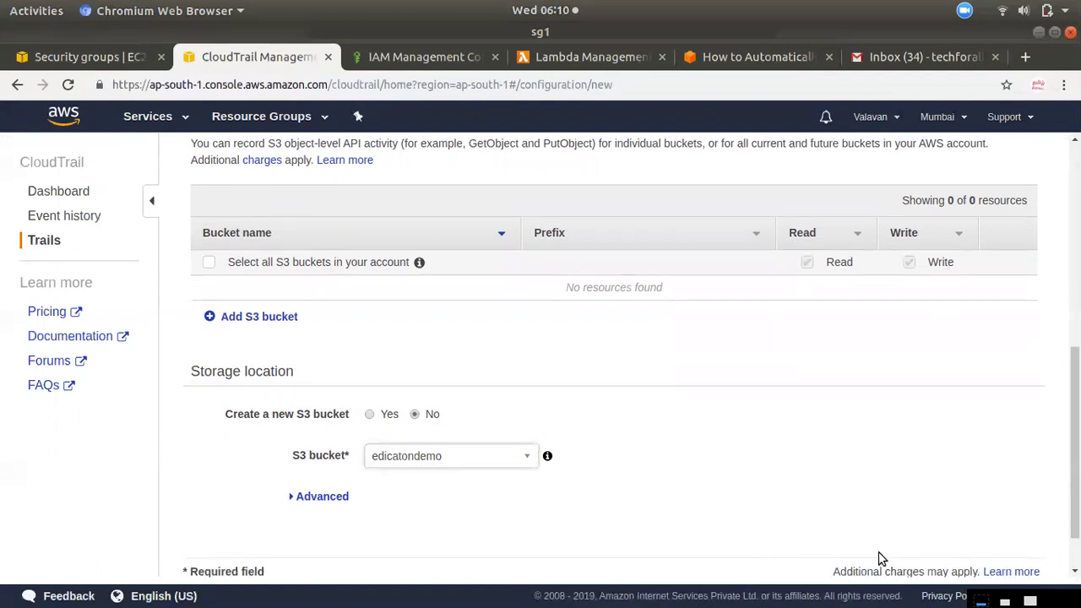
- Review the trail's settings and create the trail
scroll(531, 399, up, 4)
scroll(531, 396, up, 3)
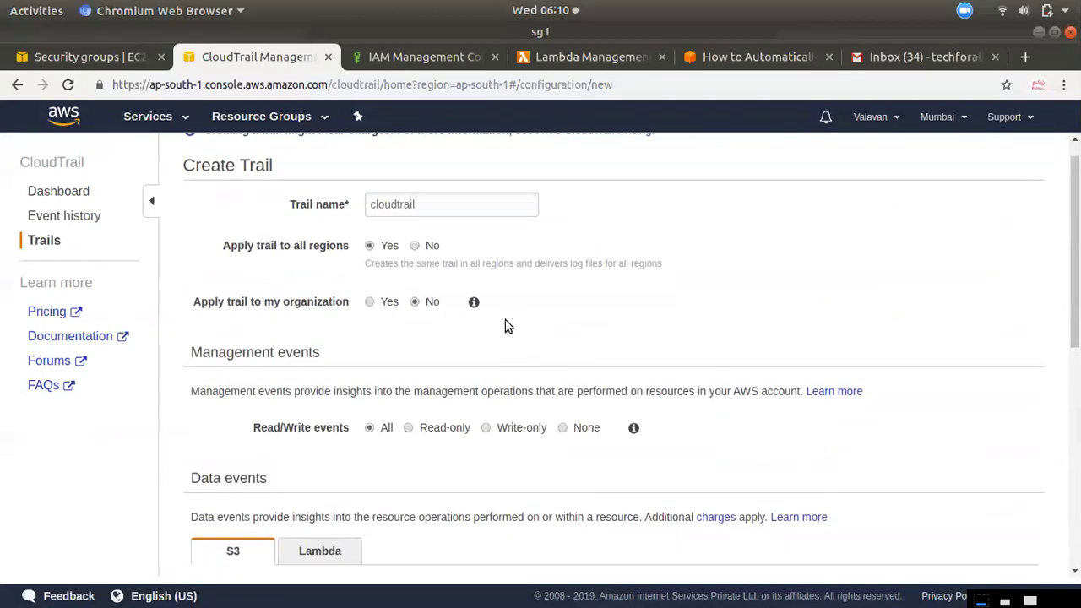
scroll(845, 504, down, 1)
scroll(840, 507, down, 5)
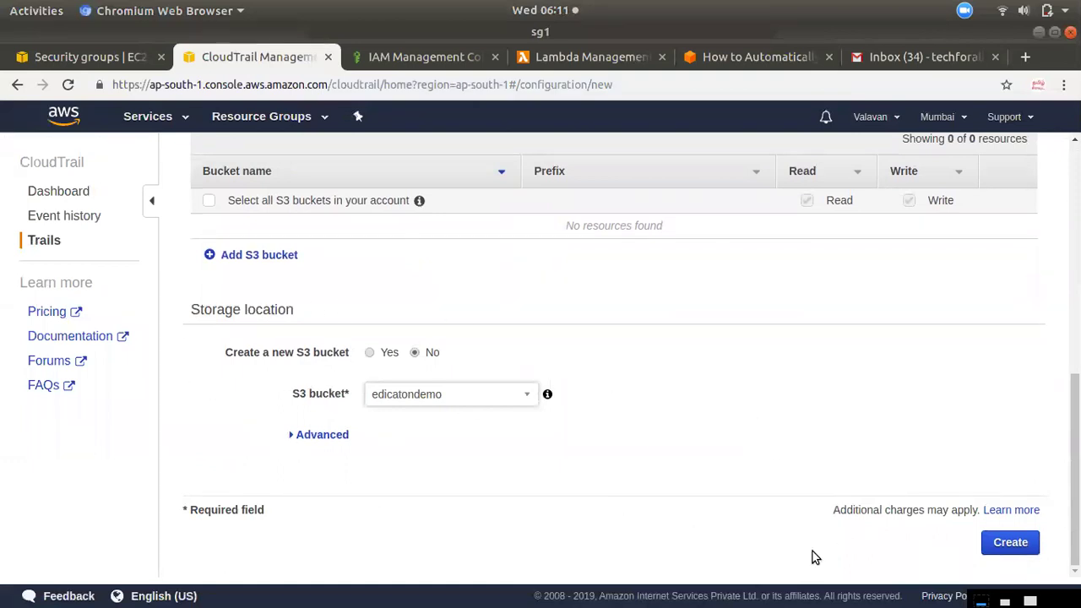
click(1002, 546)
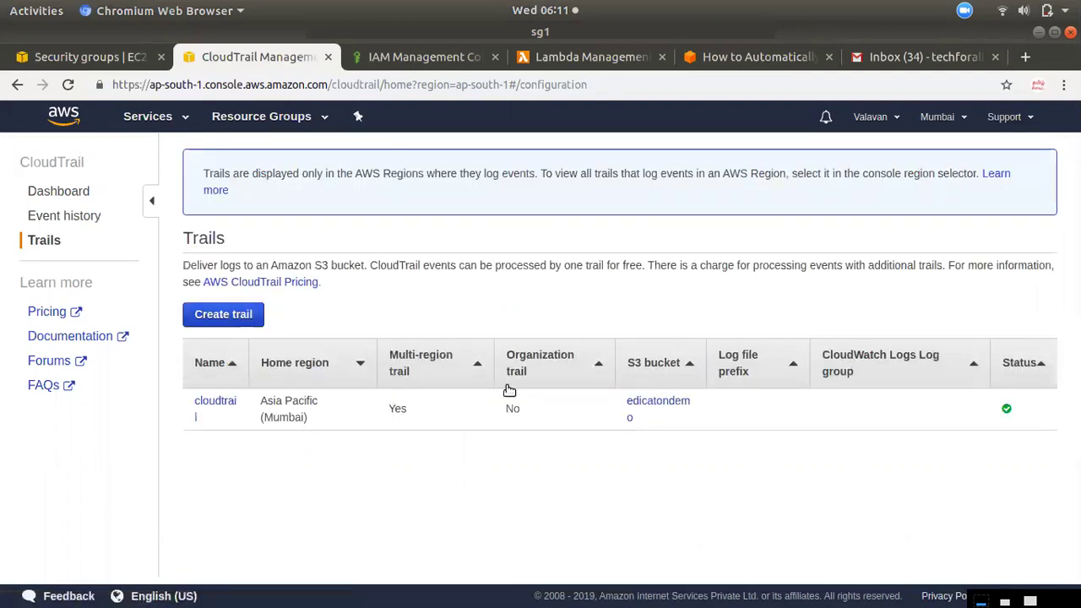
- Check the outline in the text editor, return to Chromium and start an IAM role for the AWS service Lambda
mouse_move(7, 224)
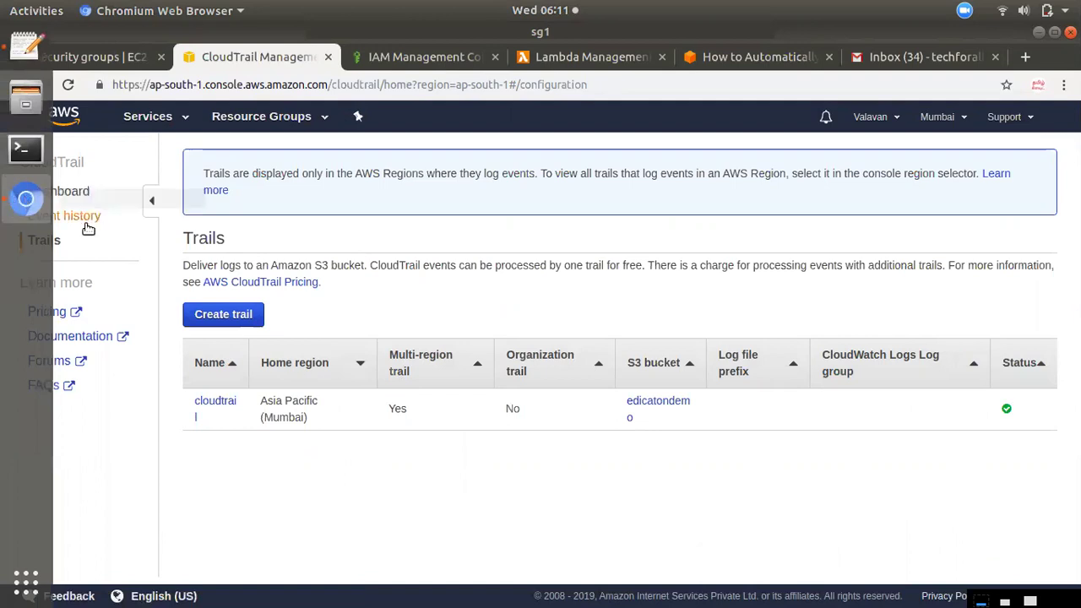
click(26, 46)
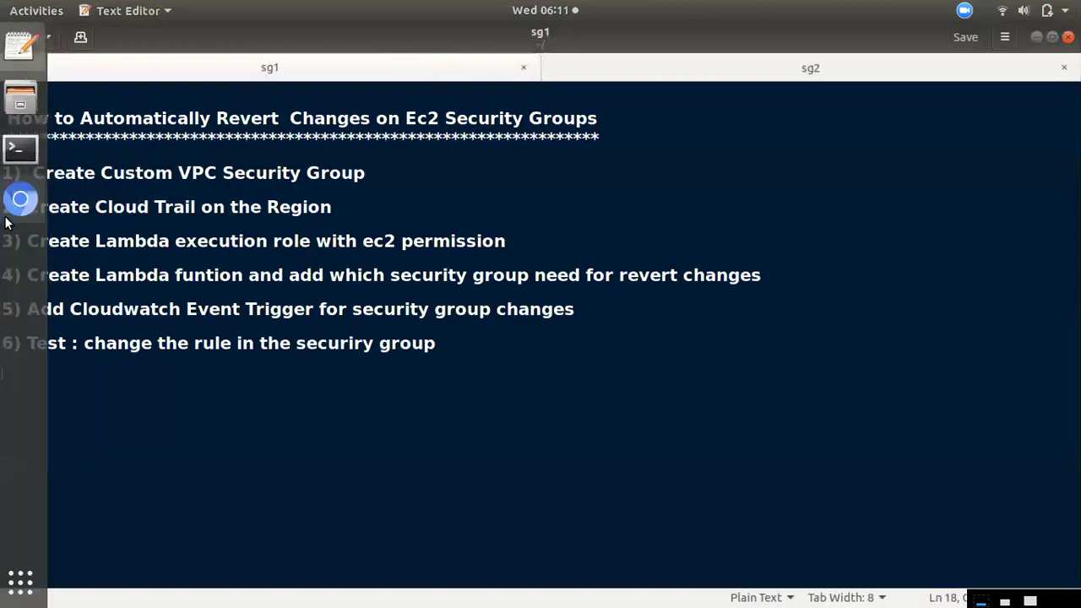
click(26, 198)
click(438, 55)
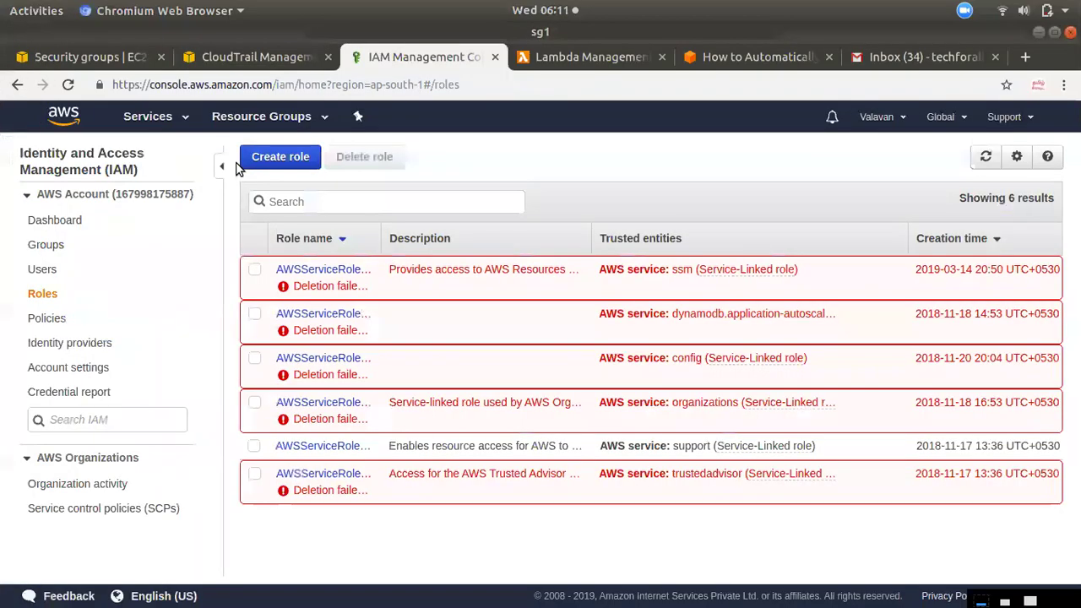
click(280, 160)
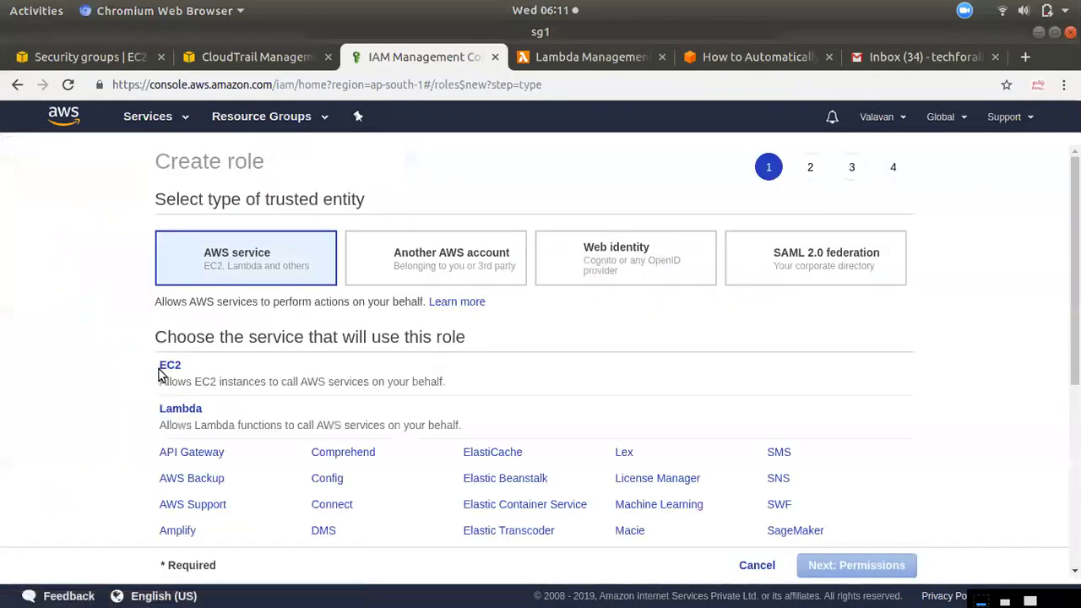
click(206, 421)
click(856, 565)
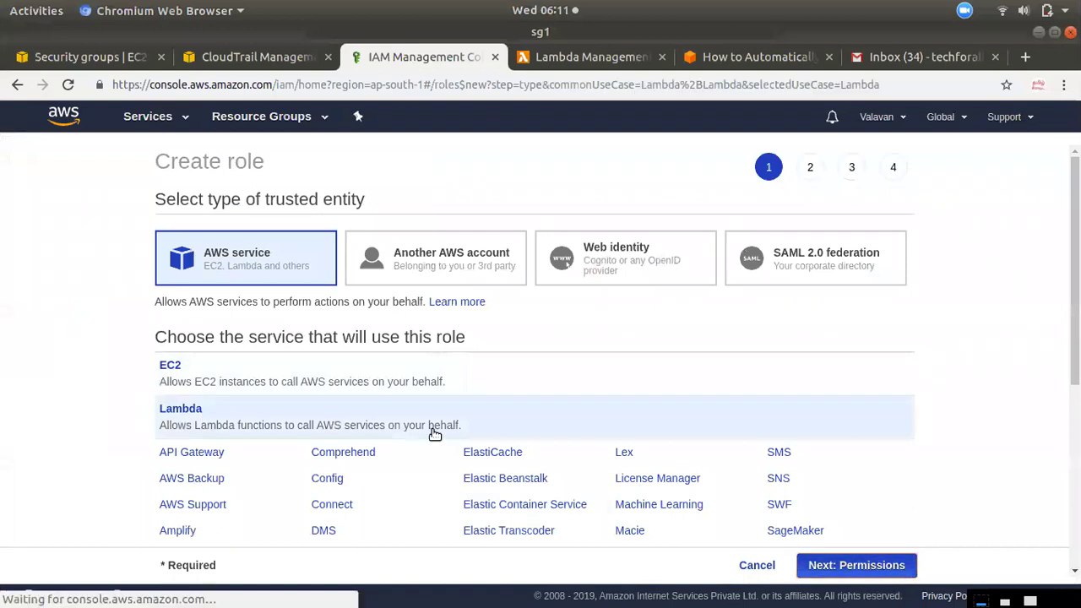
- Attach the AmazonEC2FullAccess policy to the new role and continue to the review without adding tags
click(340, 311)
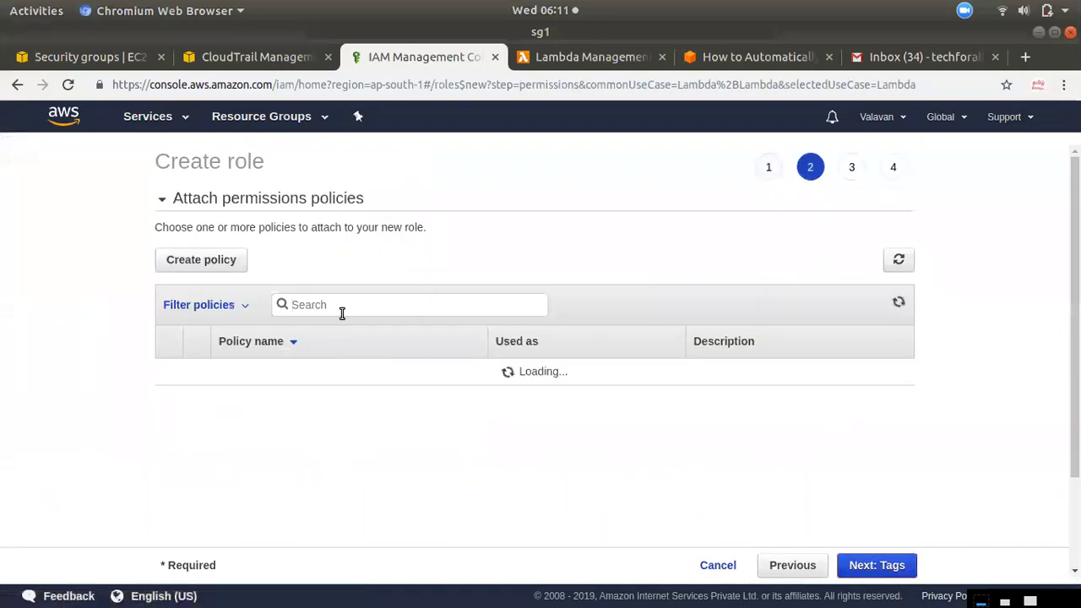
text(ec2f)
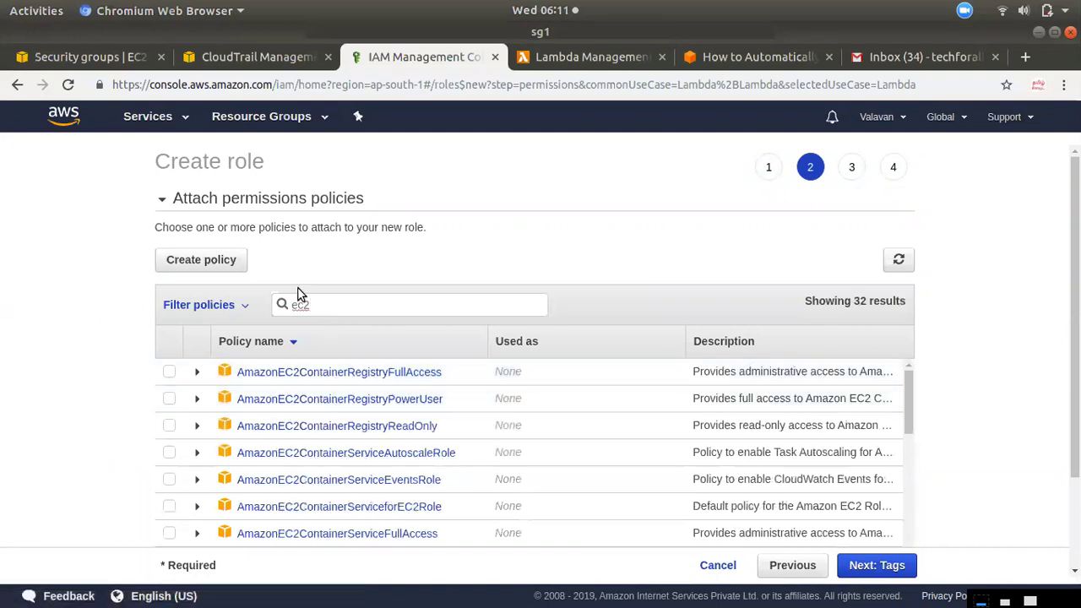
click(169, 371)
click(869, 565)
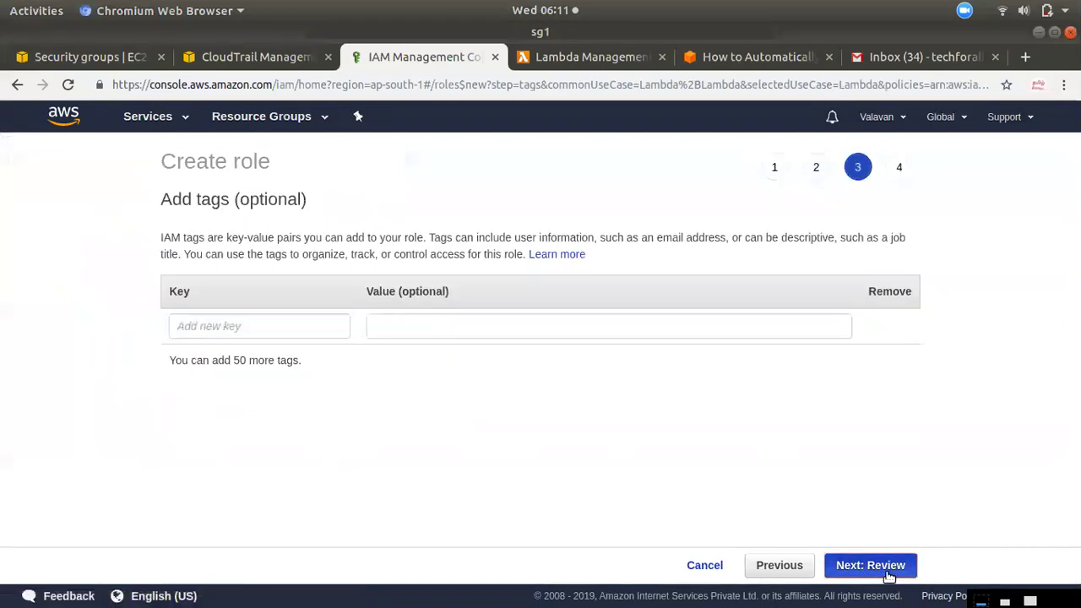
click(874, 565)
- Name the role lambda-ec2, create it and check it in the roles list
click(503, 257)
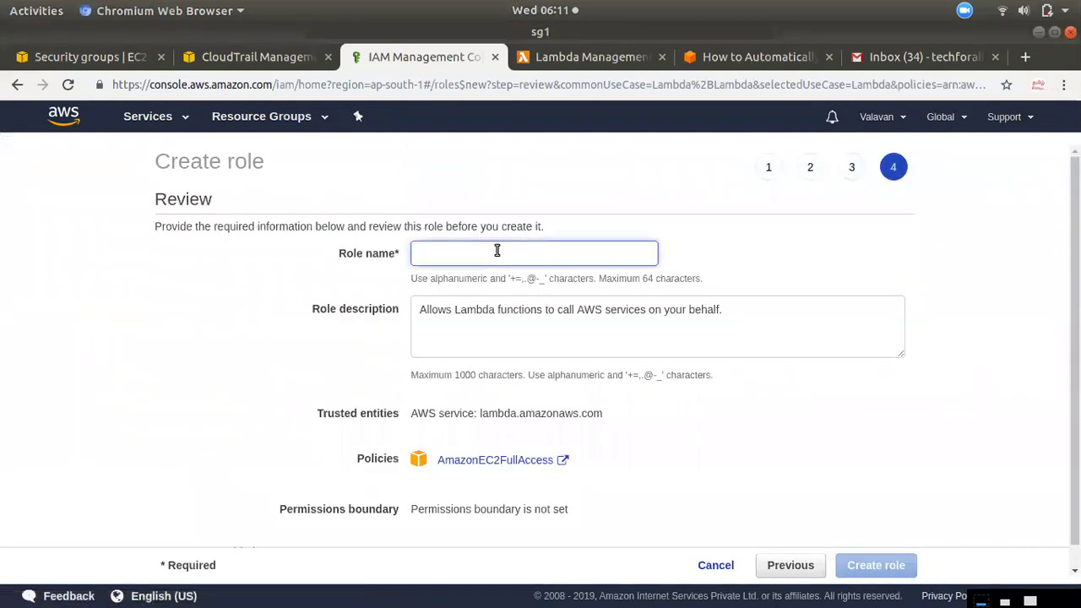
text(lambda)
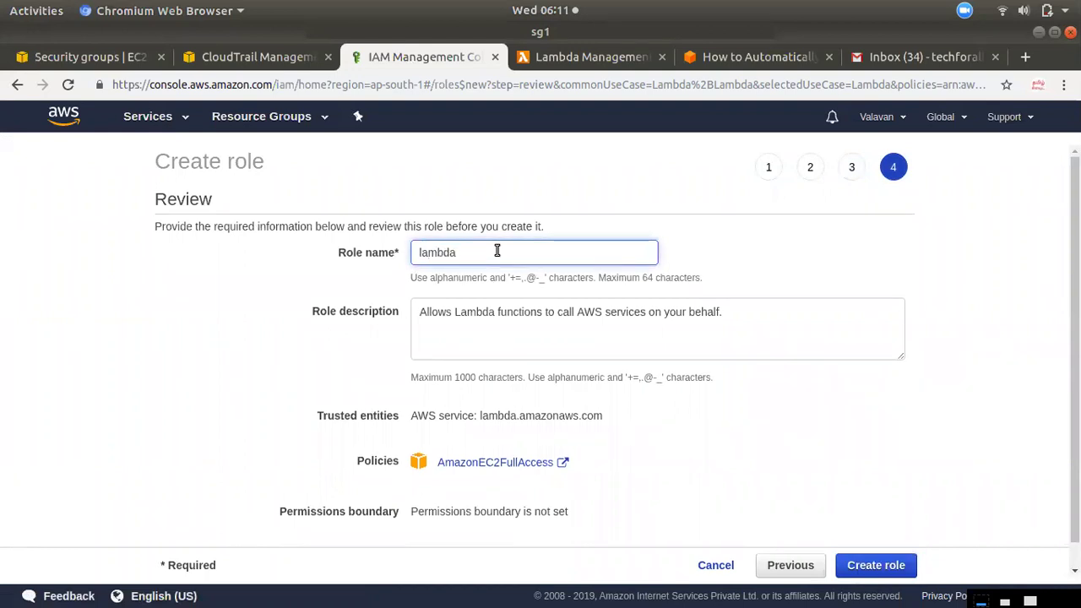
text(-ec2)
click(866, 556)
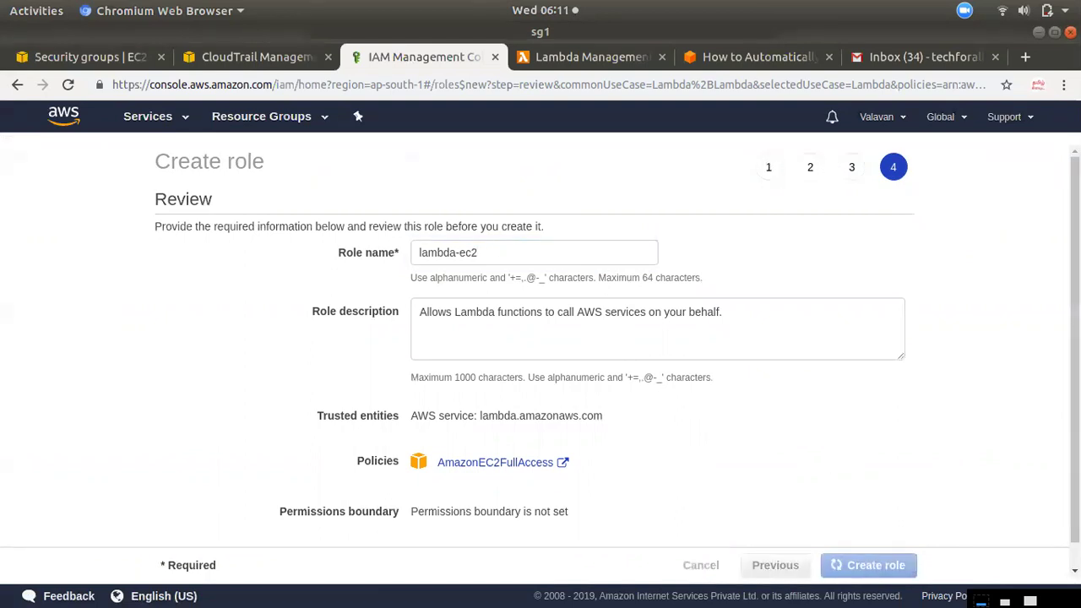
scroll(327, 523, down, 2)
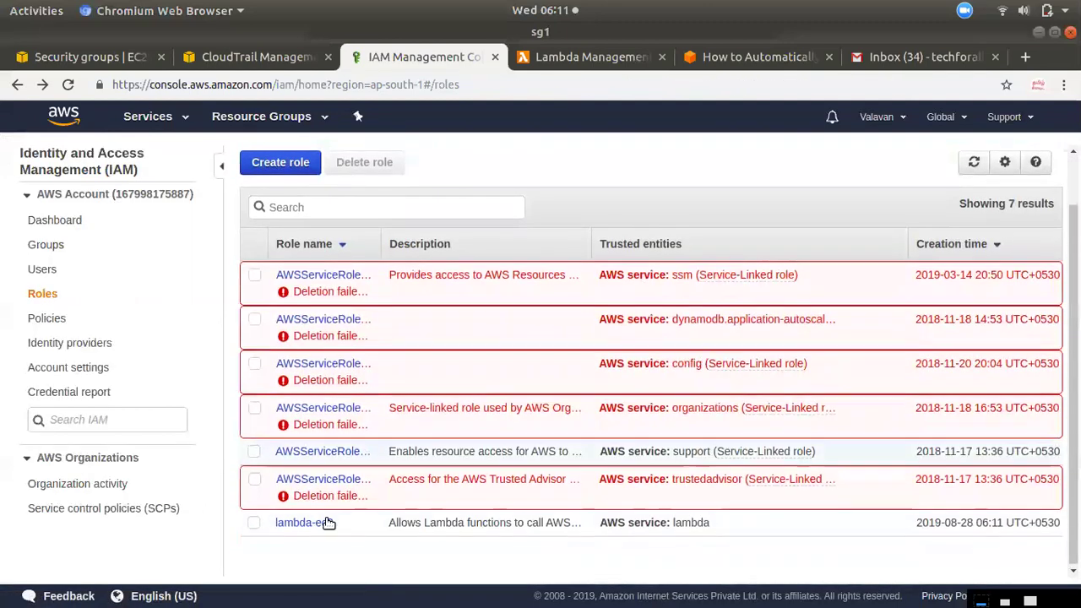
- Check the outline in the text editor, return to Chromium and start creating a Lambda function
mouse_move(9, 135)
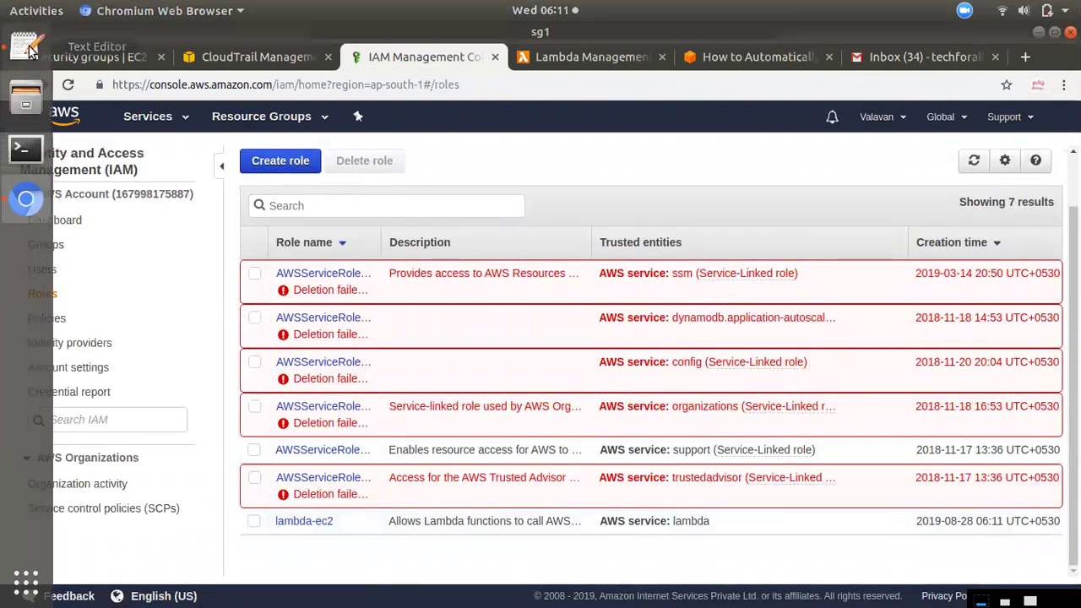
click(28, 47)
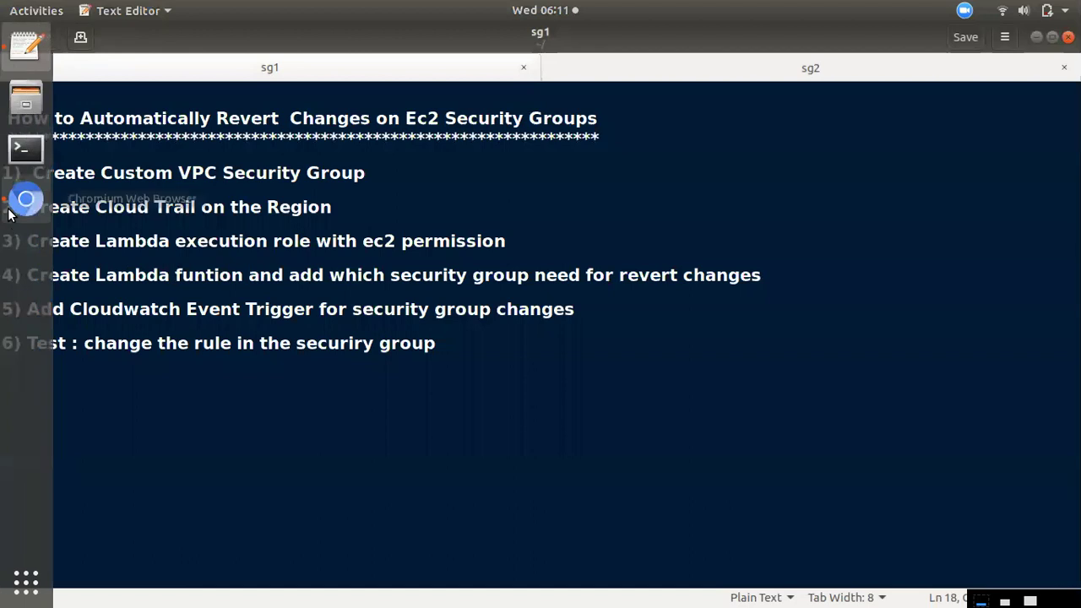
click(91, 275)
click(12, 191)
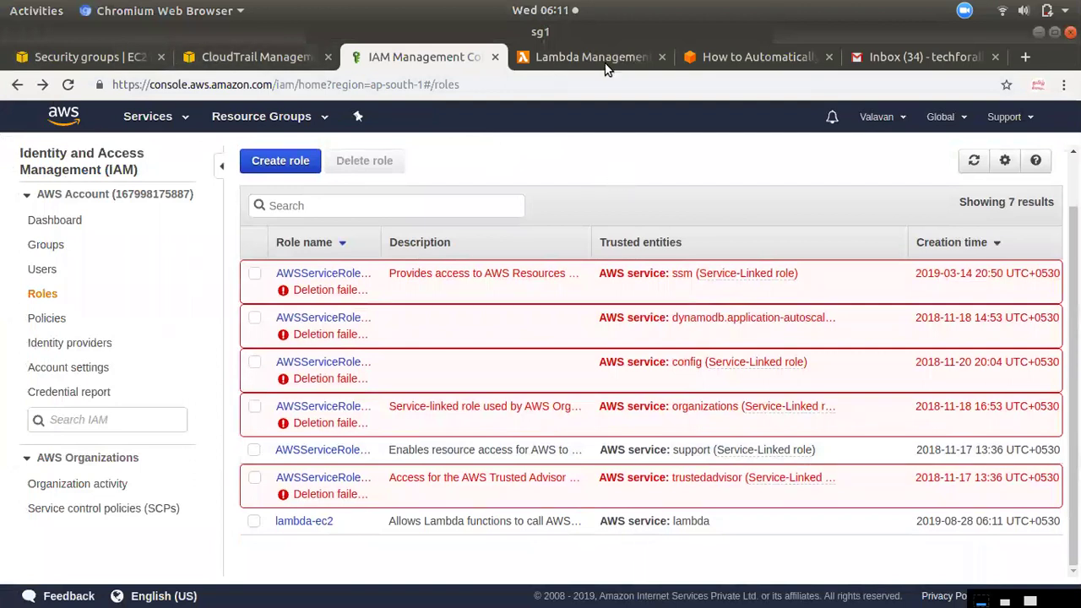
click(591, 57)
scroll(709, 431, down, 2)
scroll(712, 380, up, 3)
click(720, 324)
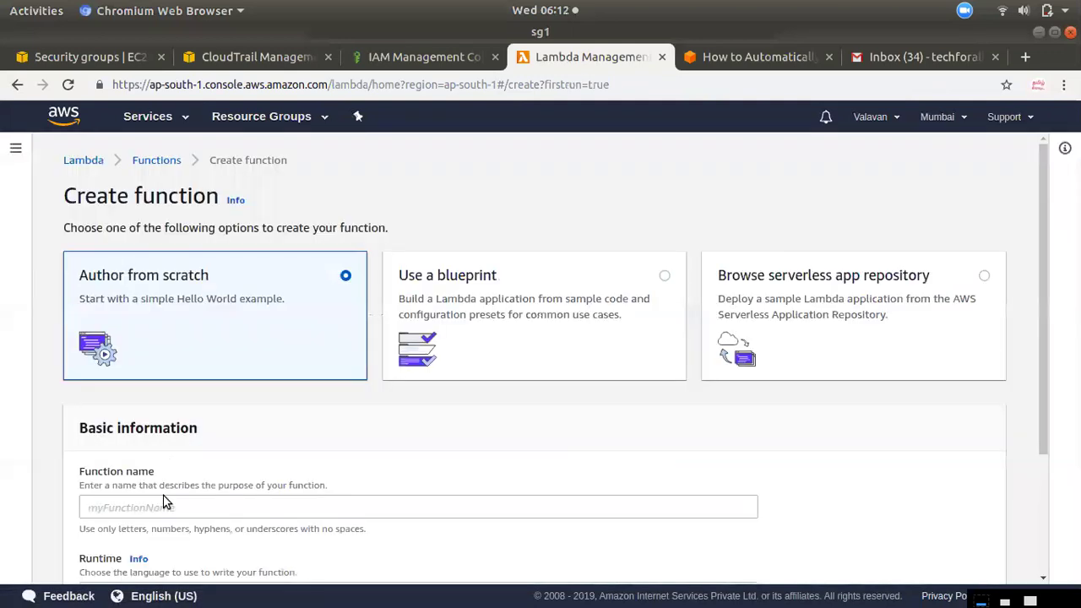
- Name the new function SG-Monitor
click(165, 504)
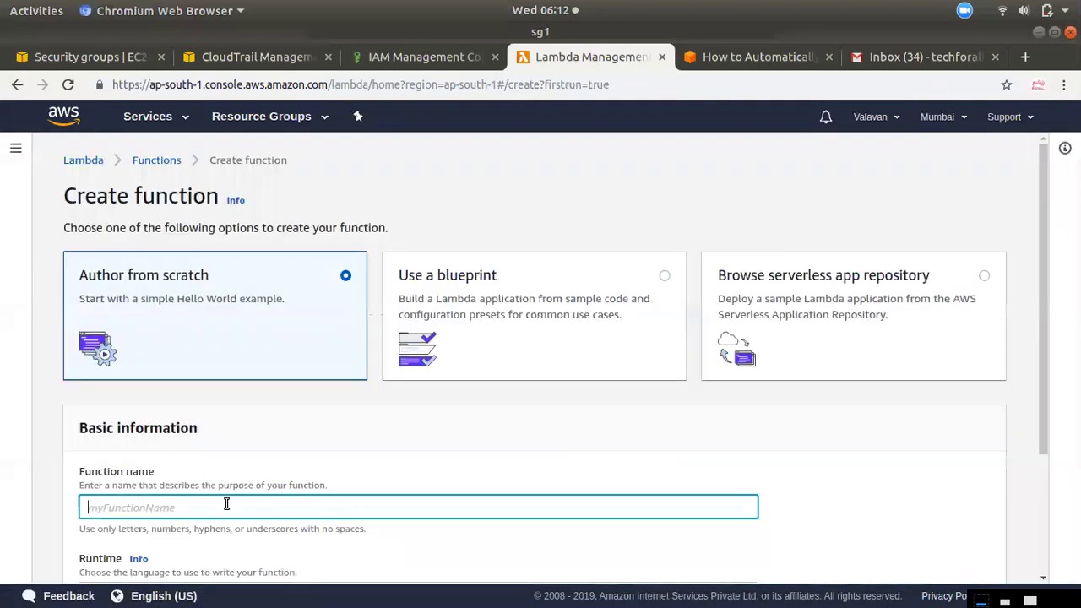
scroll(228, 507, down, 3)
text(SG-Monitor)
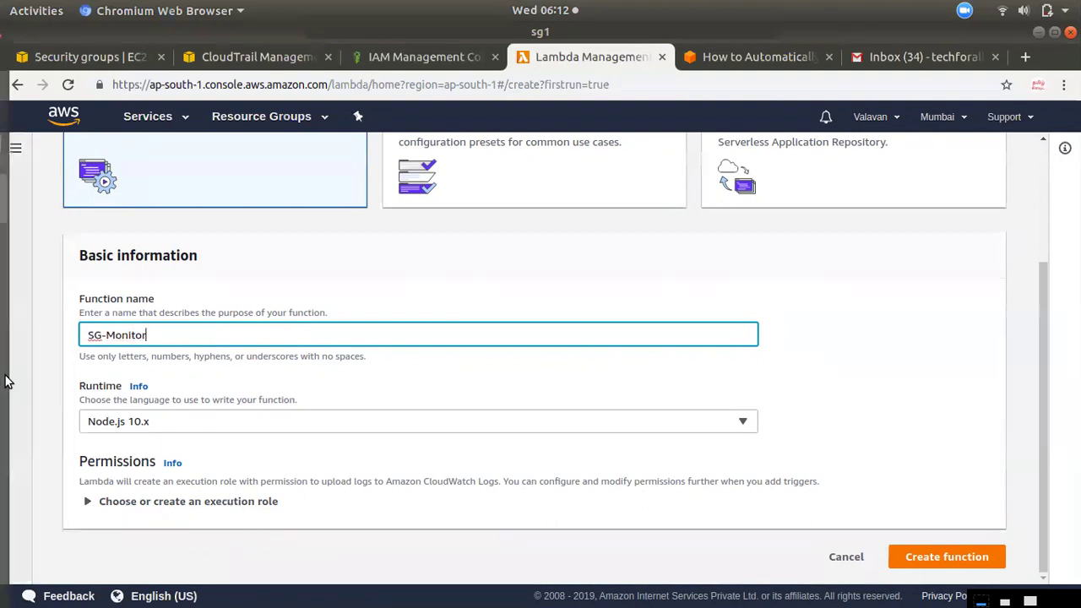
- Check the sg2 code in the text editor, return to Chromium and set the function's runtime to Python 2.7
mouse_move(22, 48)
key(ctrl+alt+Page_Down)
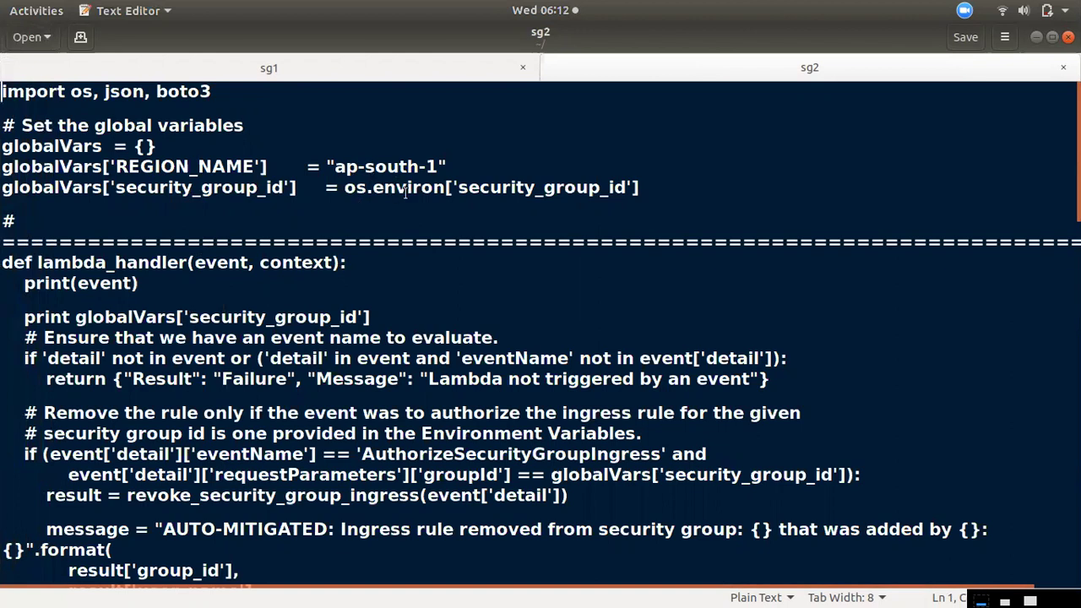
click(24, 99)
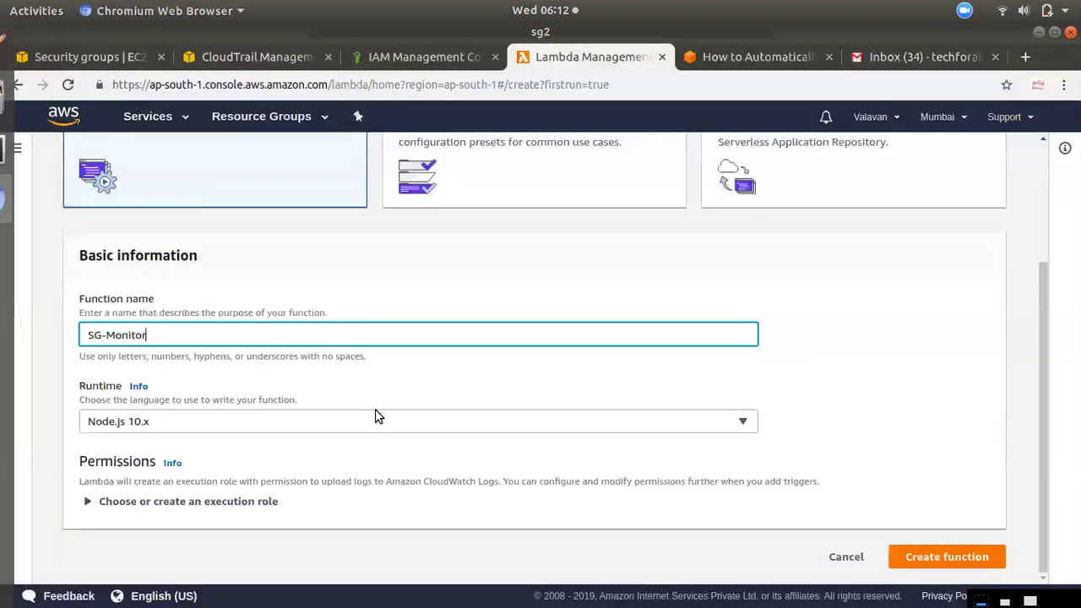
click(172, 420)
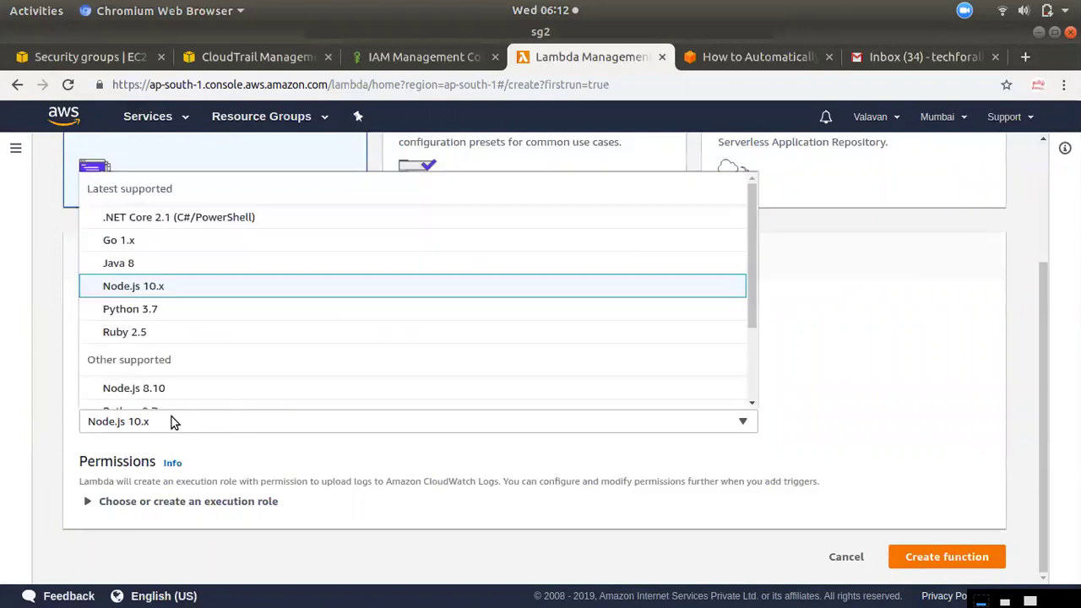
scroll(185, 380, down, 2)
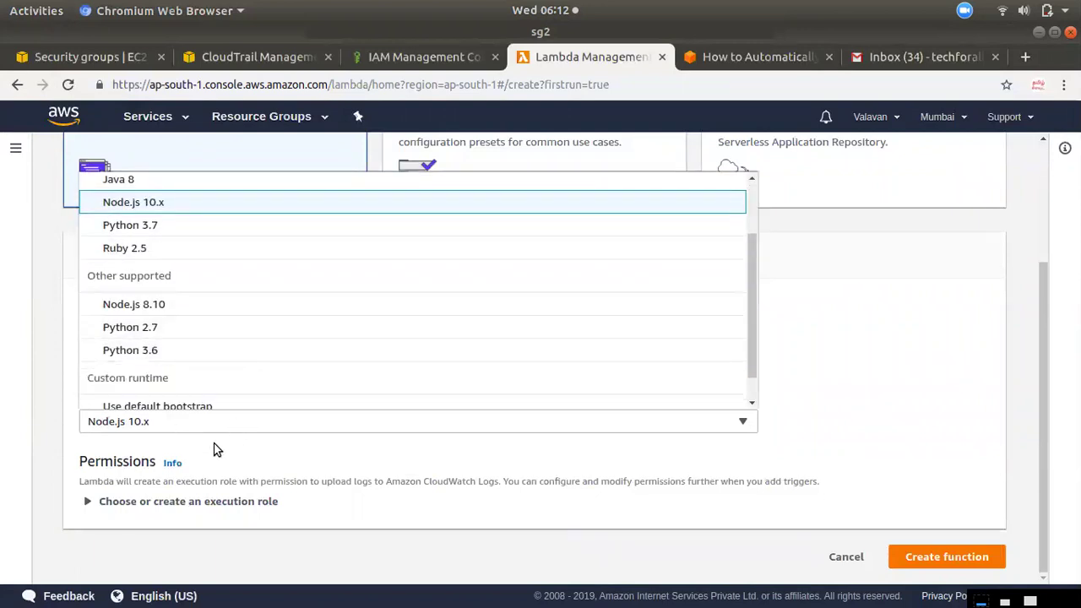
click(127, 327)
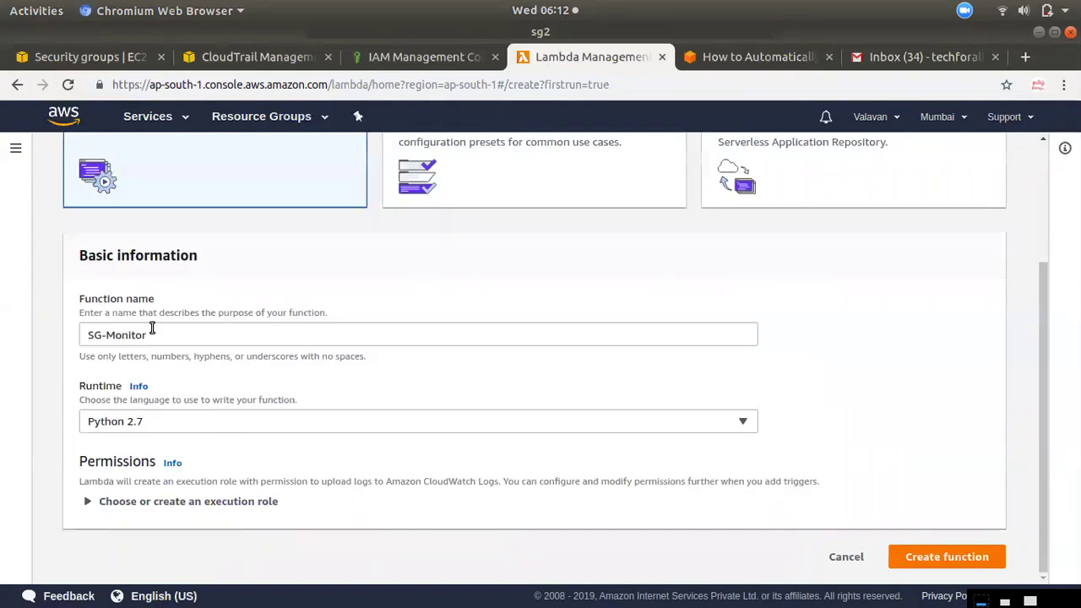
- Assign the existing role lambda-ec2 as the execution role and create the function
click(198, 506)
scroll(199, 507, down, 4)
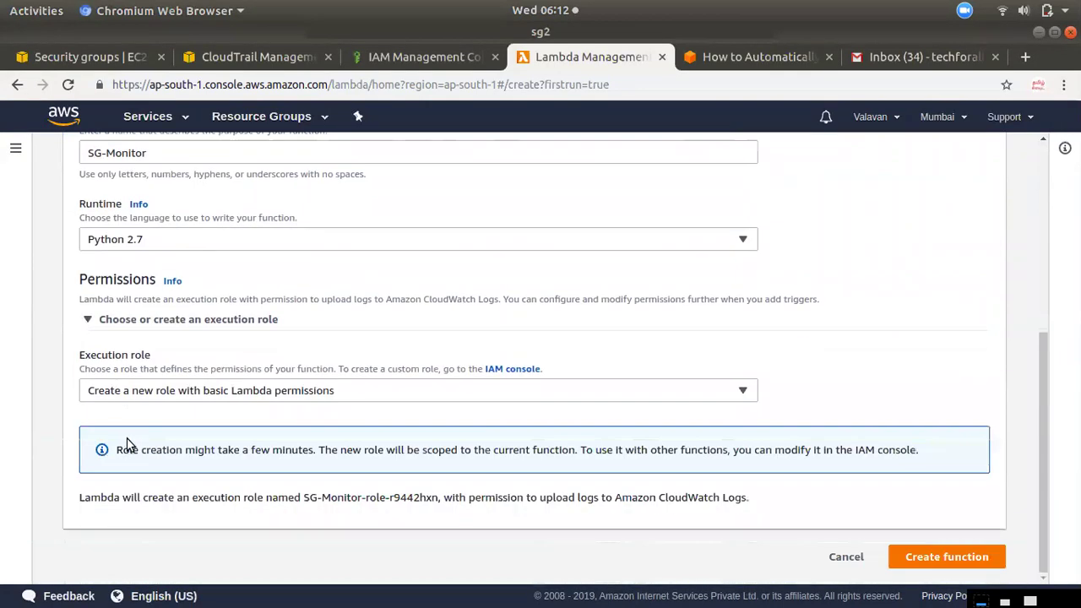
click(148, 401)
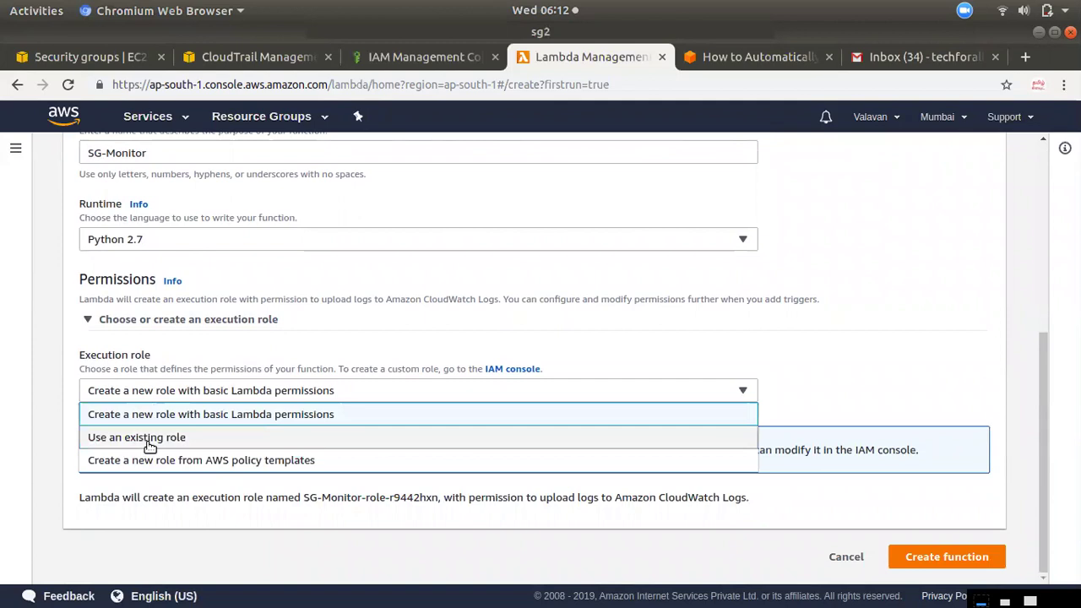
click(145, 441)
click(146, 486)
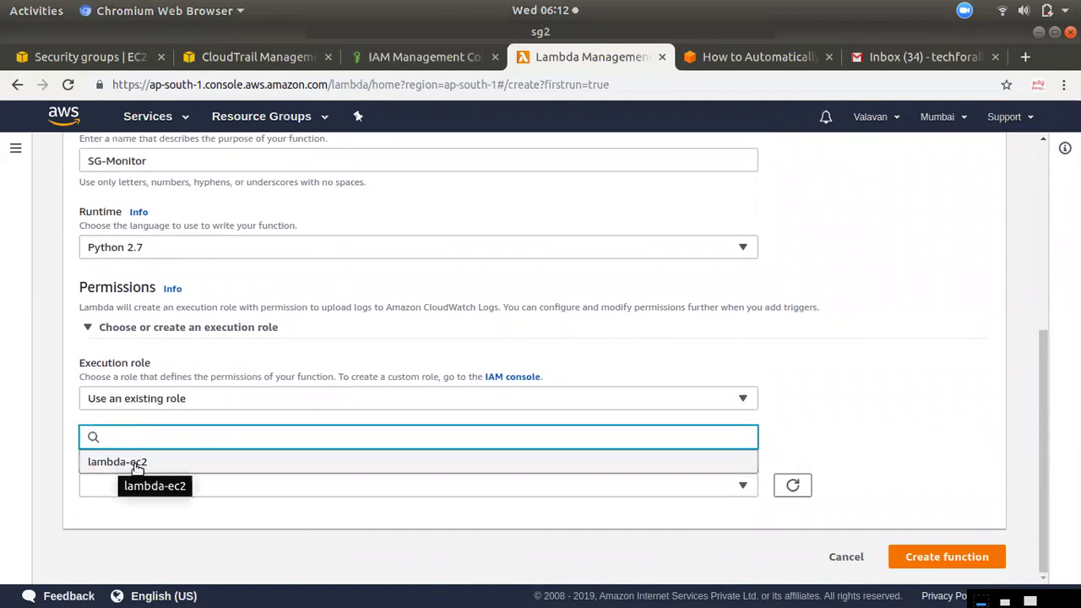
click(152, 462)
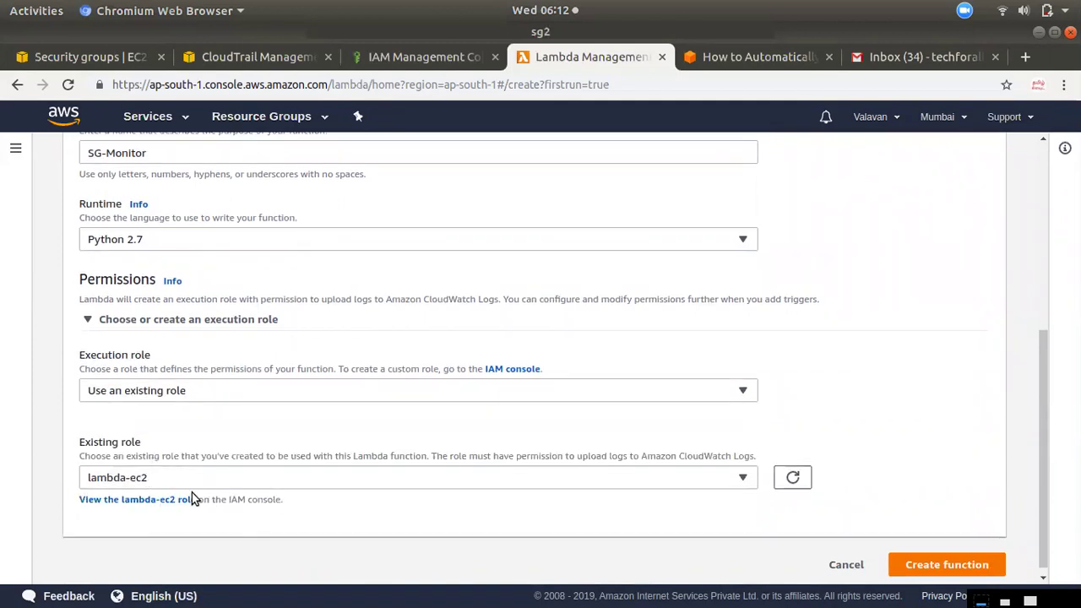
click(924, 568)
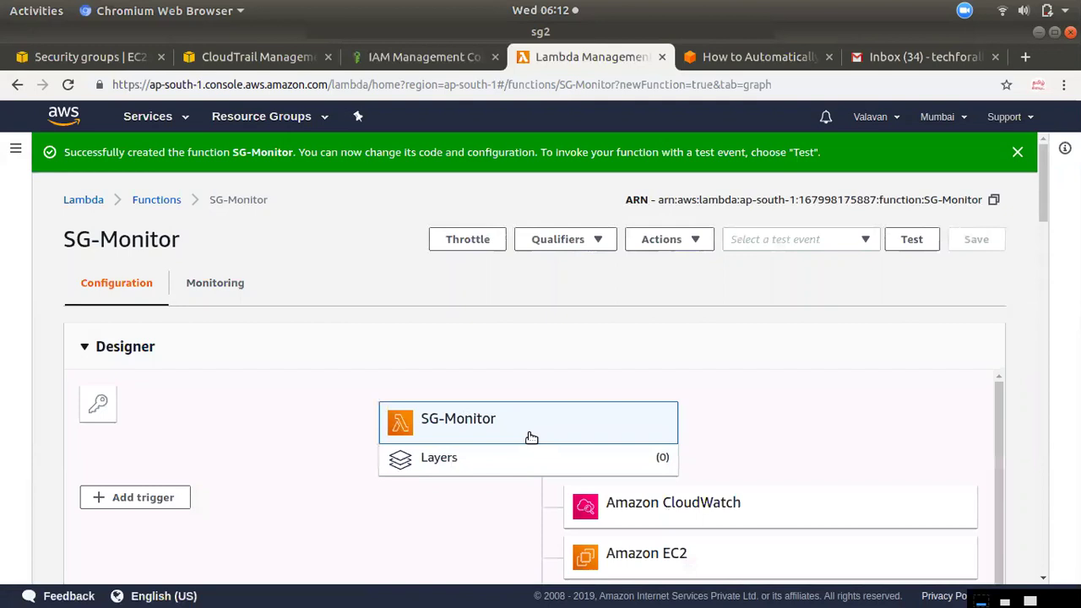
- Clear all the default code from SG-Monitor's lambda_function file
scroll(532, 478, down, 10)
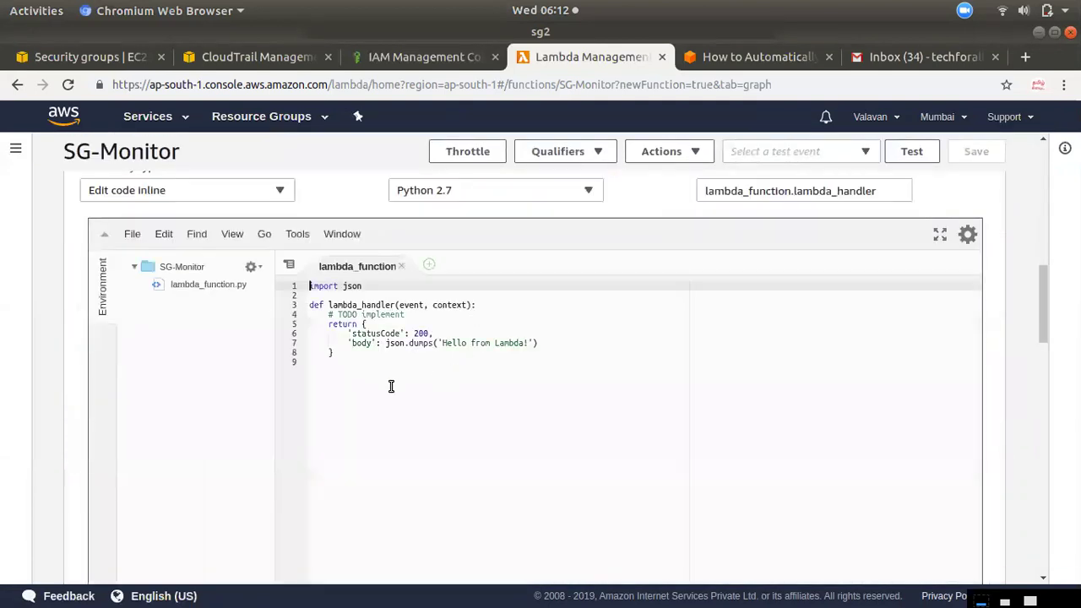
drag(390, 386, 286, 271)
key(BackSpace)
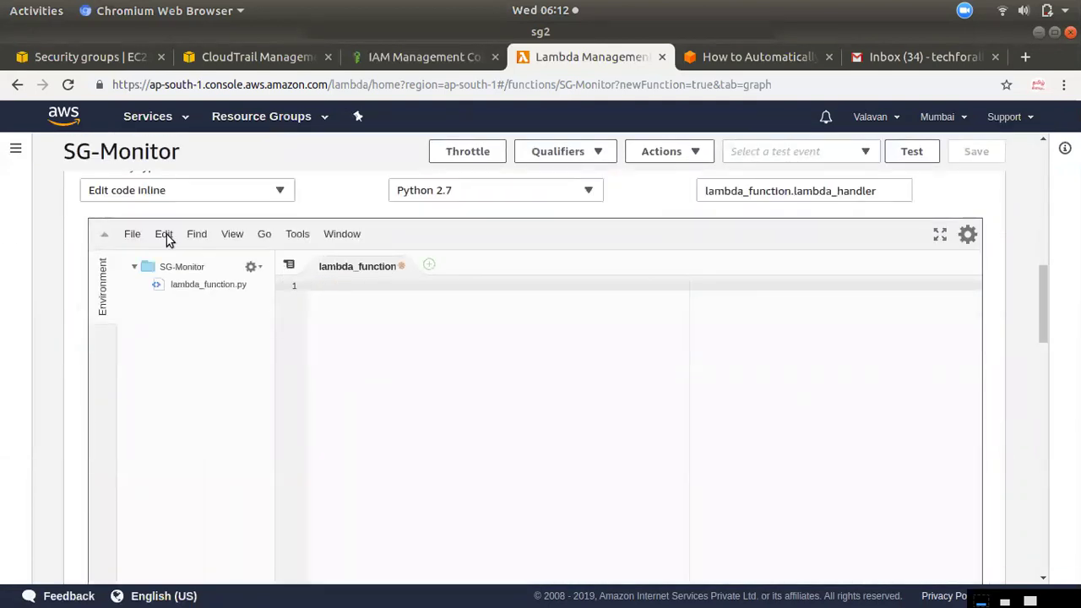
- Copy the entire sg2 script from the text editor and paste it into the lambda_function file in Chromium
click(25, 52)
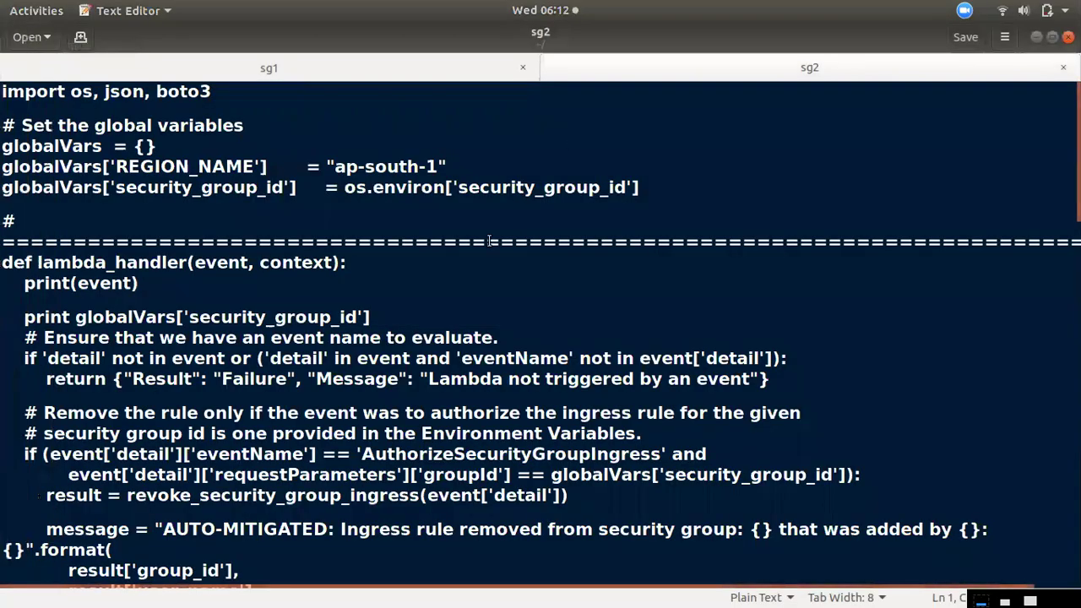
key(ctrl+a)
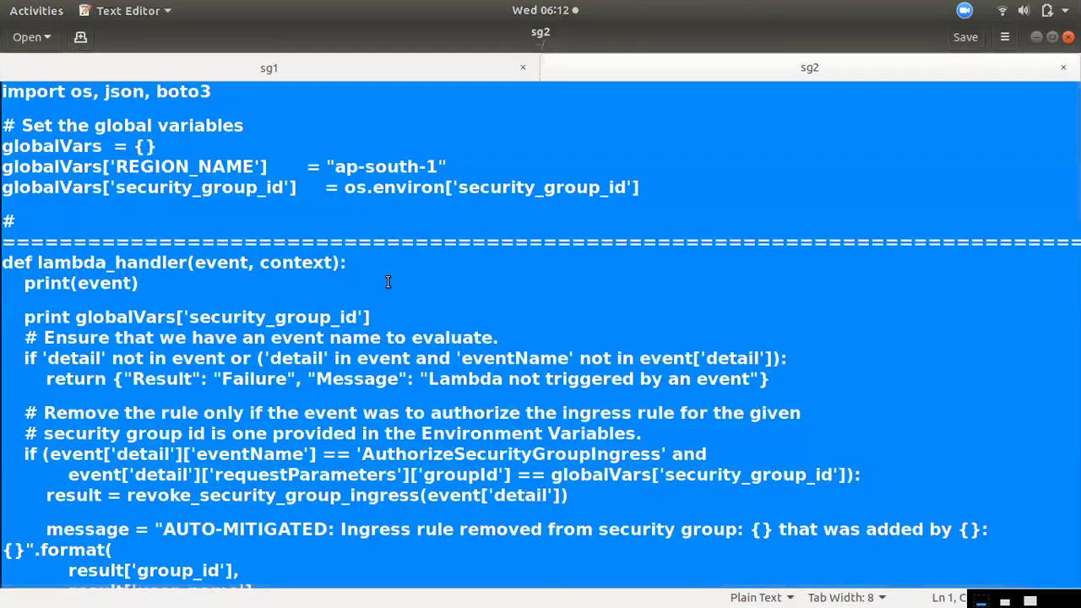
right_click(311, 238)
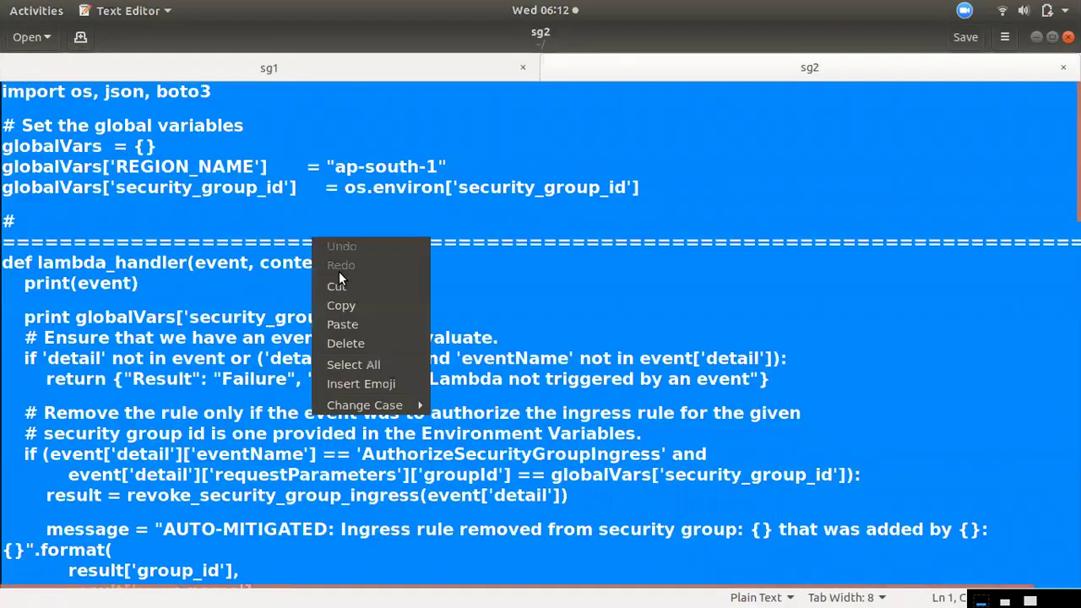
click(351, 304)
mouse_move(3, 59)
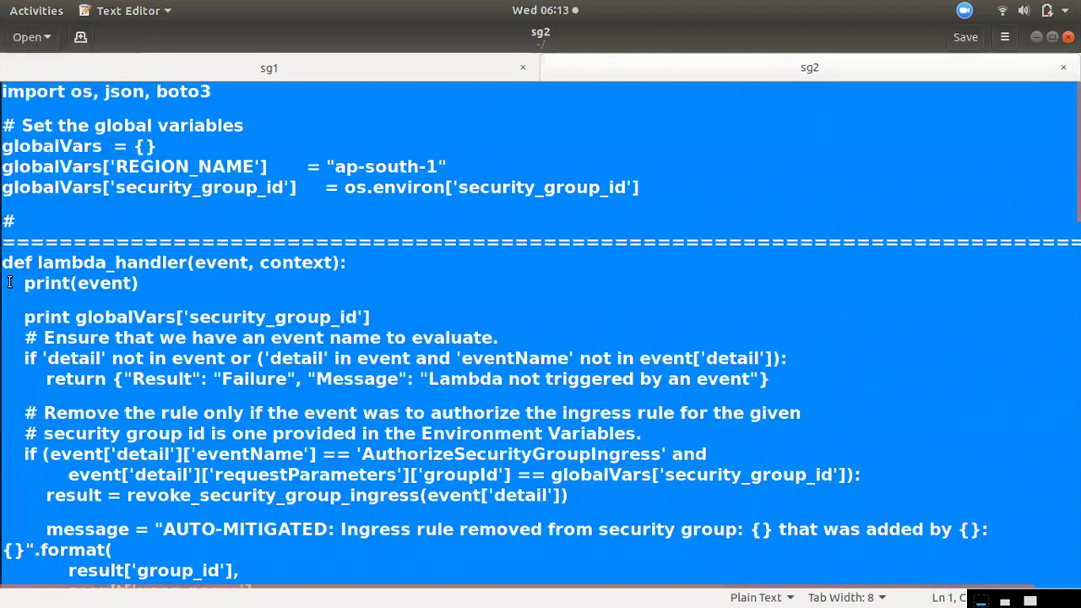
mouse_move(7, 229)
click(26, 200)
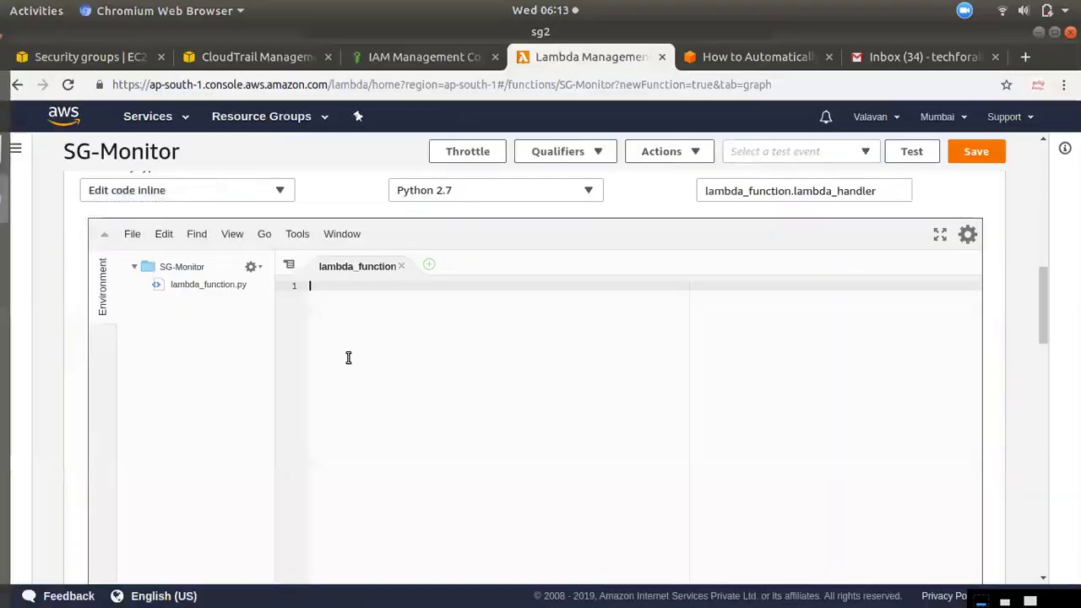
key(ctrl+v)
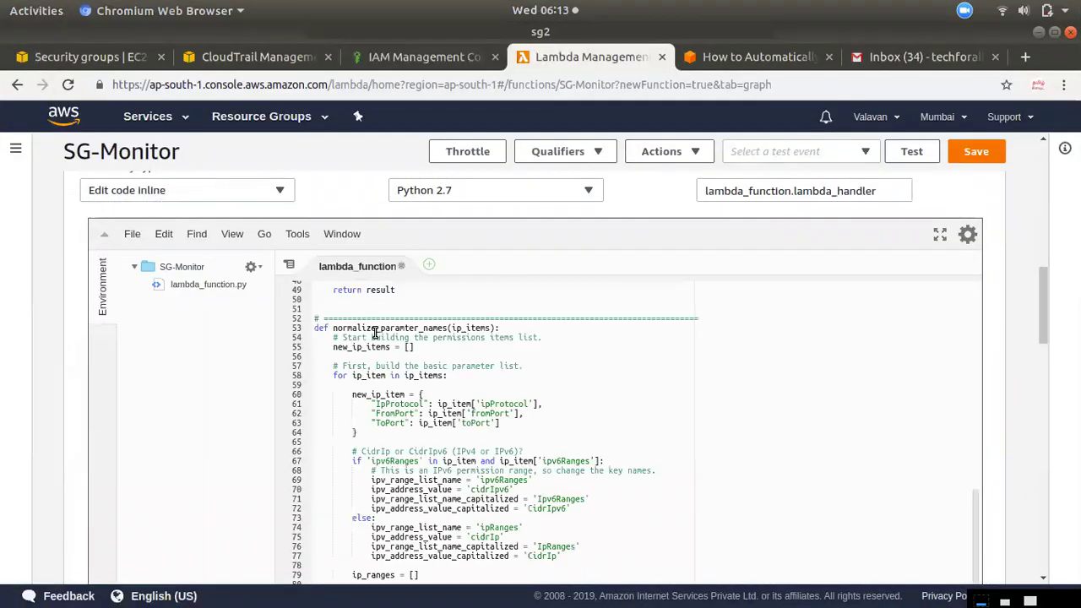
- Look through the pasted code and the settings below it, up to the start of the script
scroll(523, 421, down, 5)
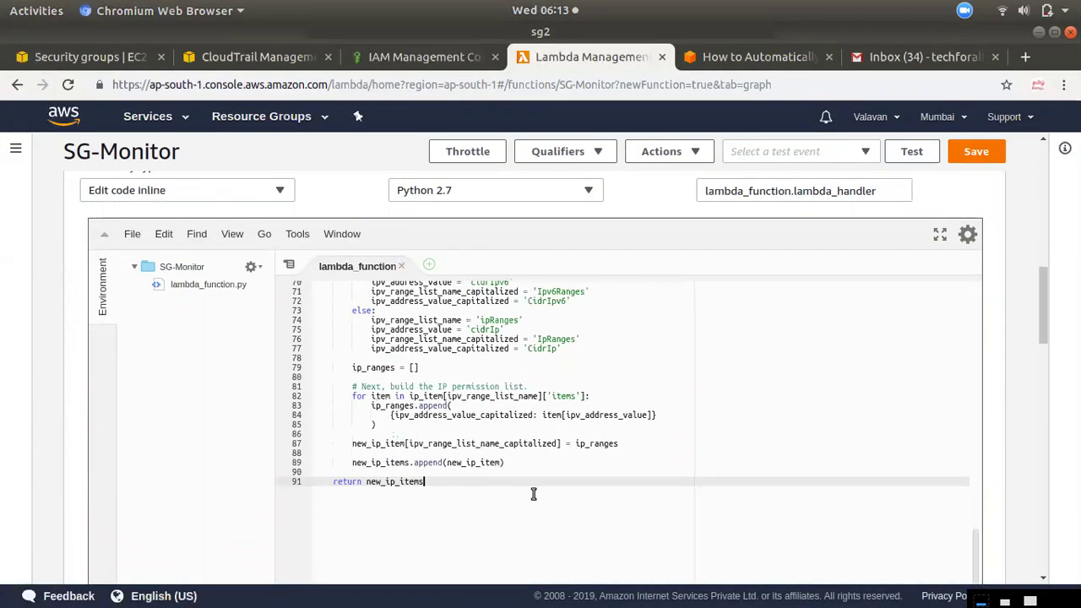
scroll(533, 494, down, 5)
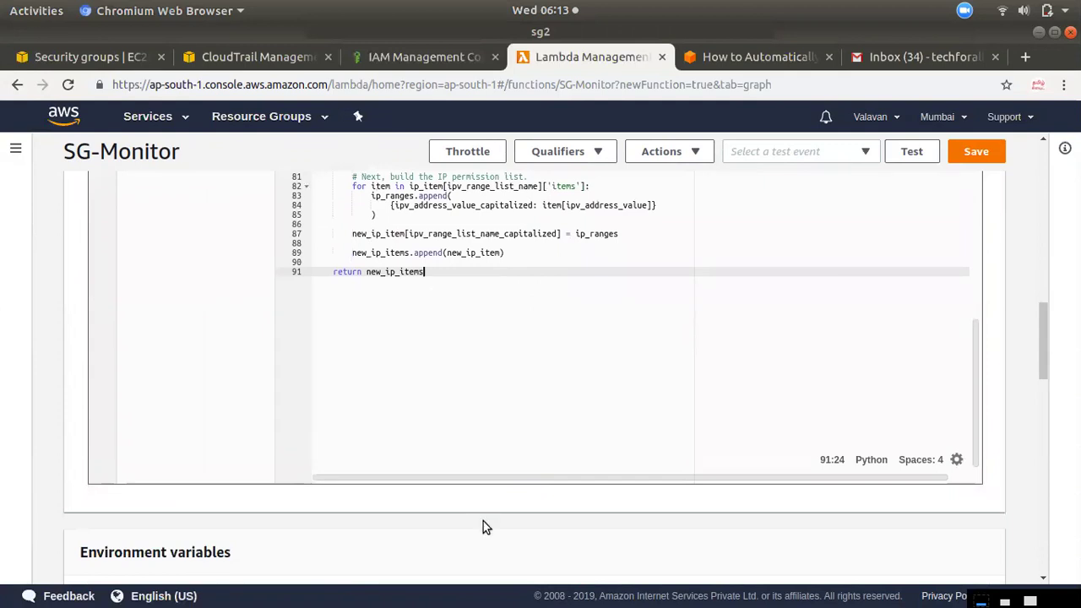
scroll(393, 374, down, 4)
scroll(445, 290, up, 10)
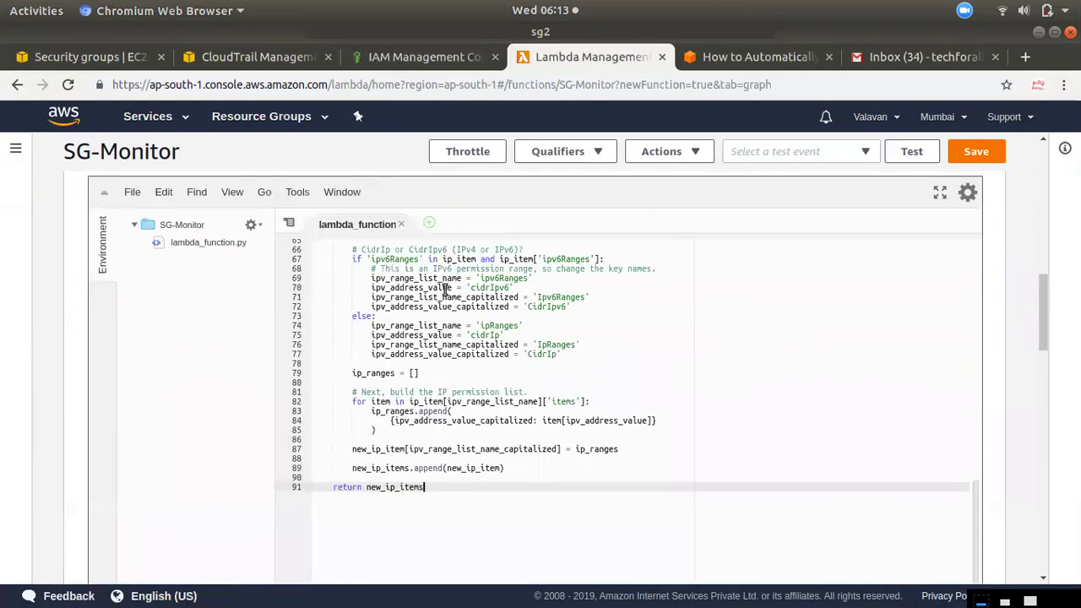
scroll(445, 289, up, 5)
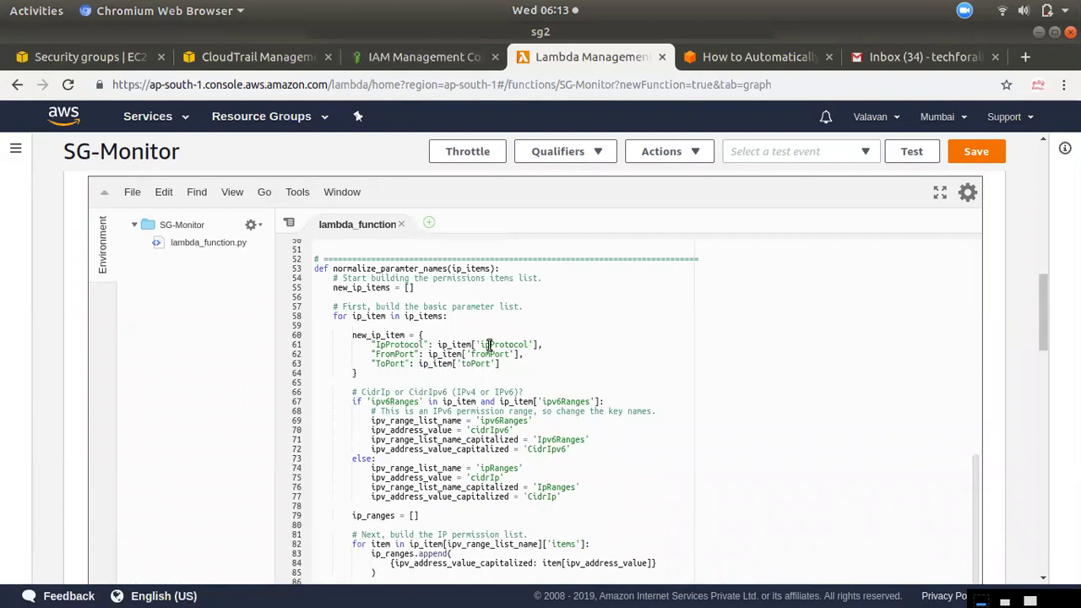
scroll(464, 343, up, 9)
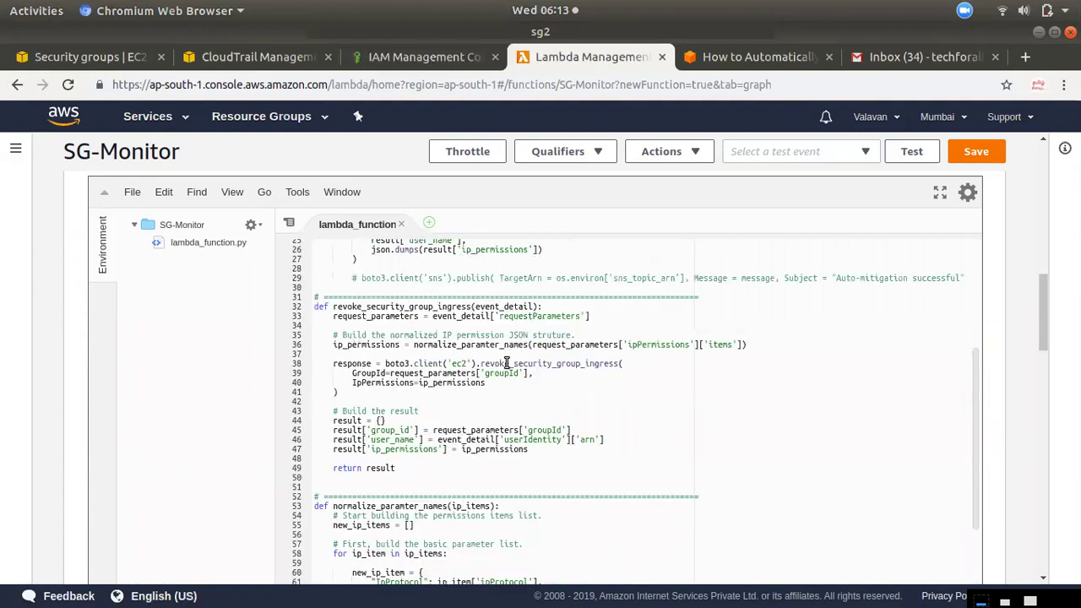
scroll(507, 419, up, 8)
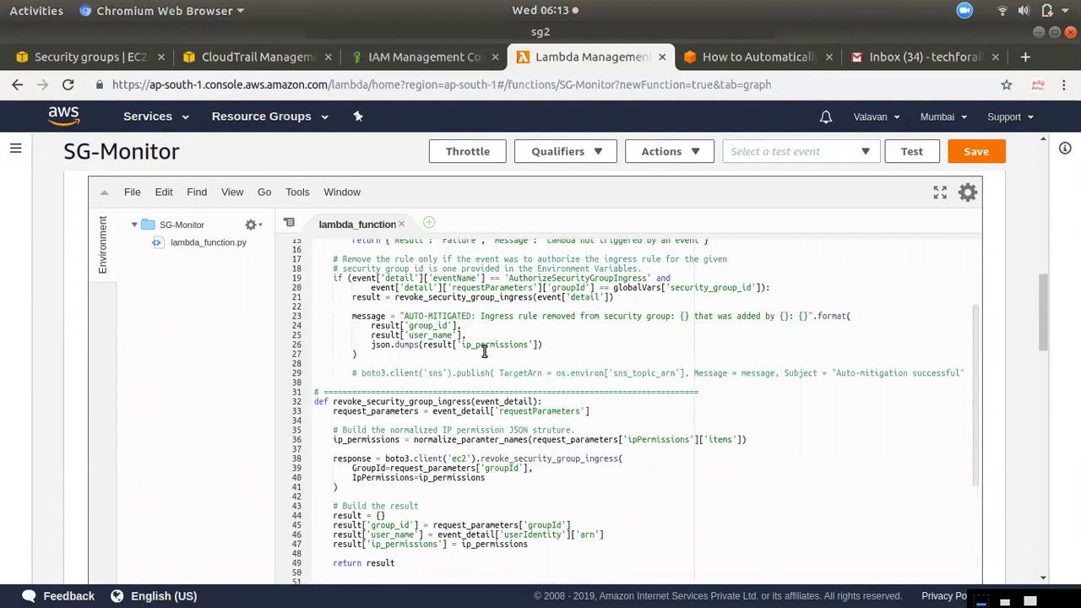
- Copy the security_group_id name from the code's print line into the key of the first environment variable
drag(417, 348, 498, 348)
right_click(508, 354)
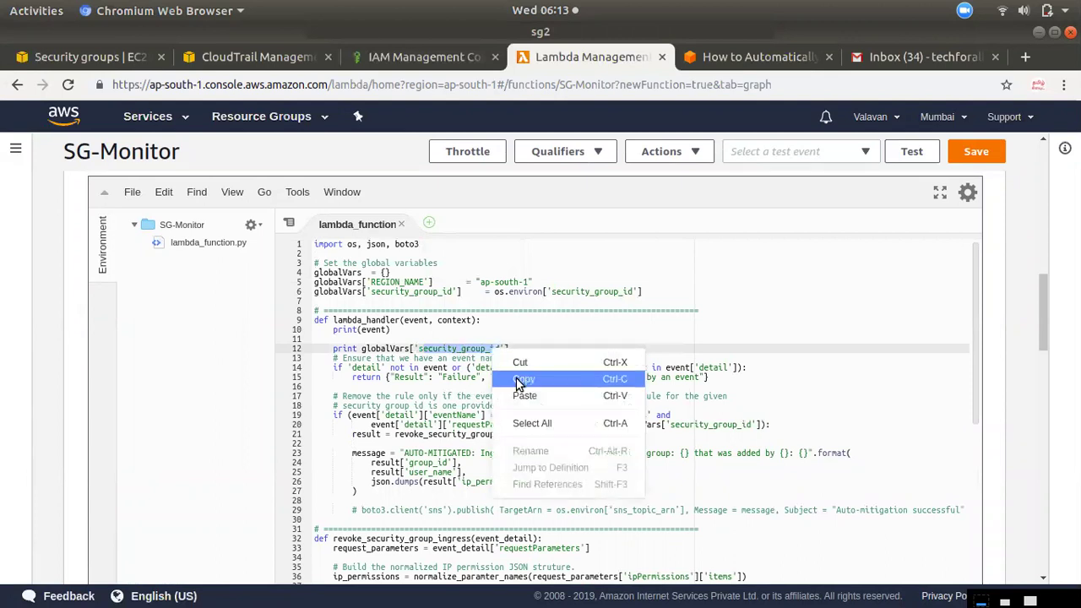
click(510, 377)
scroll(422, 422, down, 20)
scroll(168, 507, down, 10)
scroll(141, 290, up, 4)
click(136, 331)
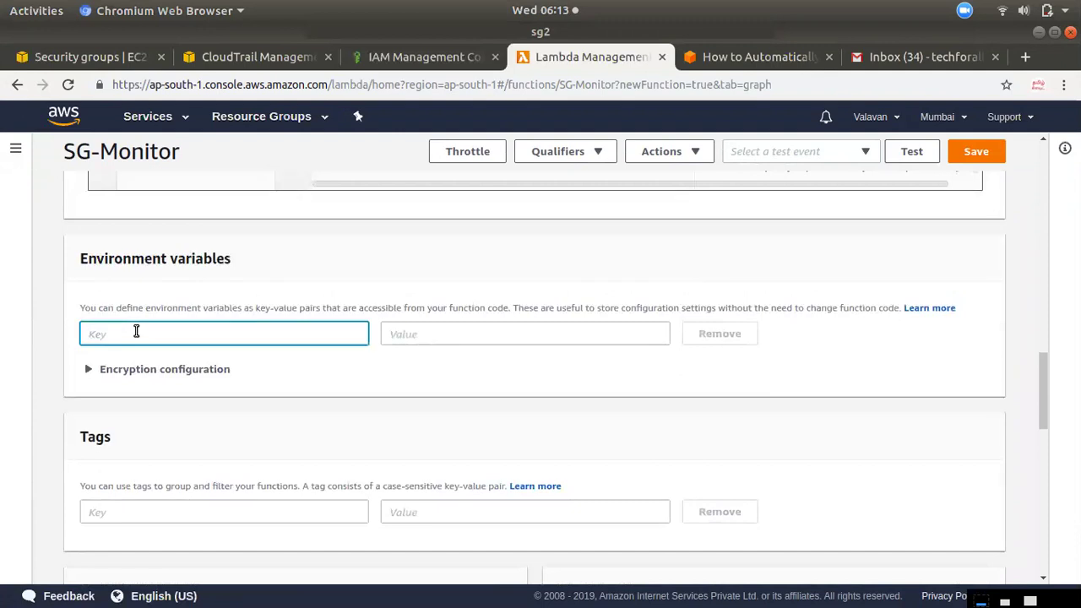
key(ctrl+v)
click(89, 335)
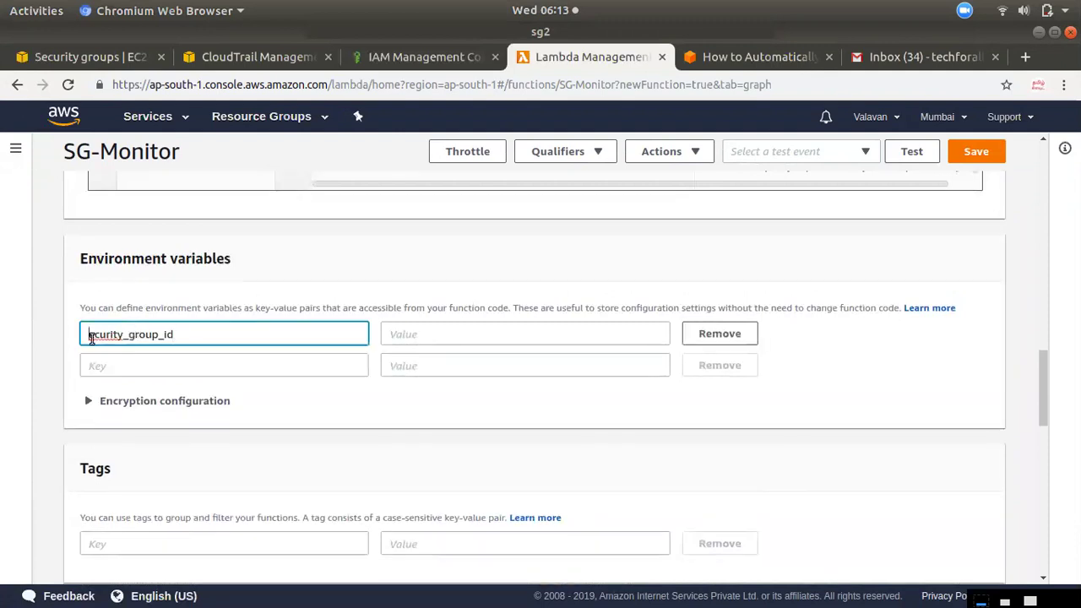
- Add the missing first letter so the first environment variable's key reads security_group_id, checking it against the function code
scroll(523, 330, up, 12)
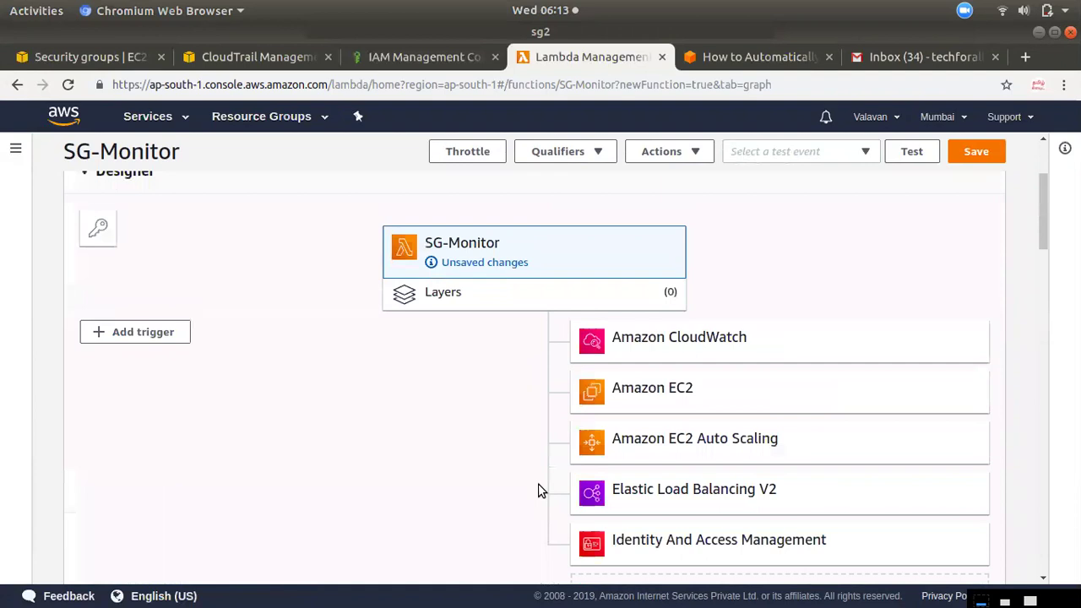
scroll(540, 487, down, 4)
scroll(543, 452, down, 2)
scroll(542, 451, up, 10)
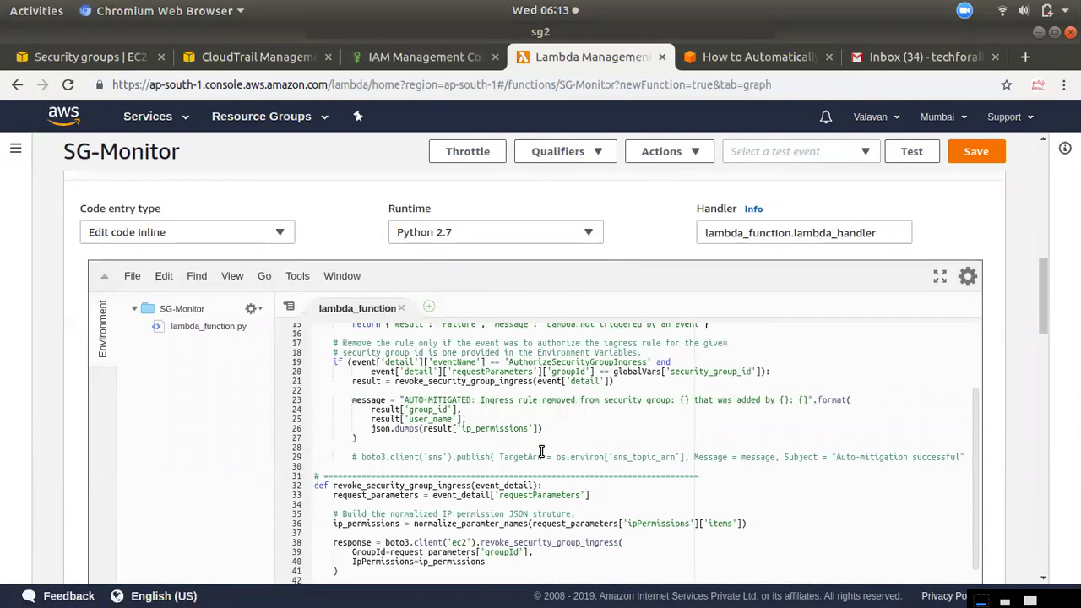
scroll(541, 452, up, 2)
scroll(493, 462, down, 12)
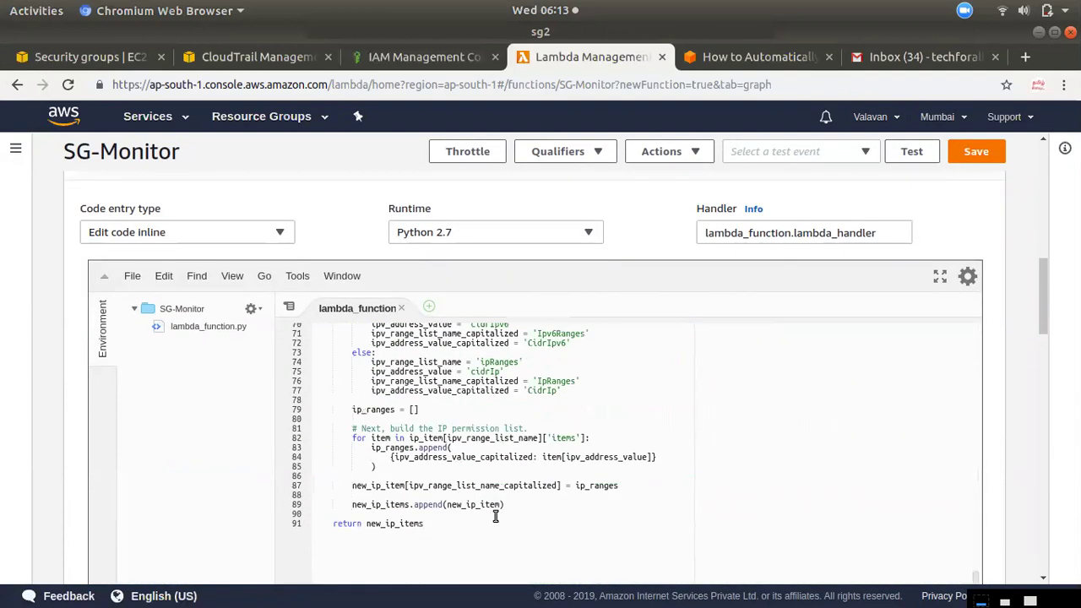
scroll(83, 458, down, 5)
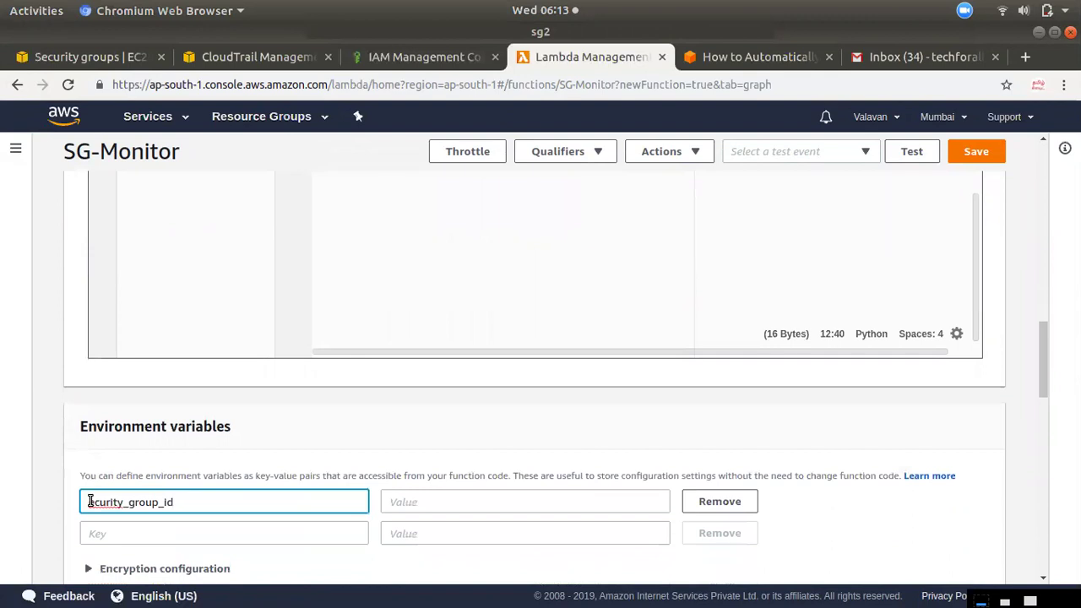
text(s)
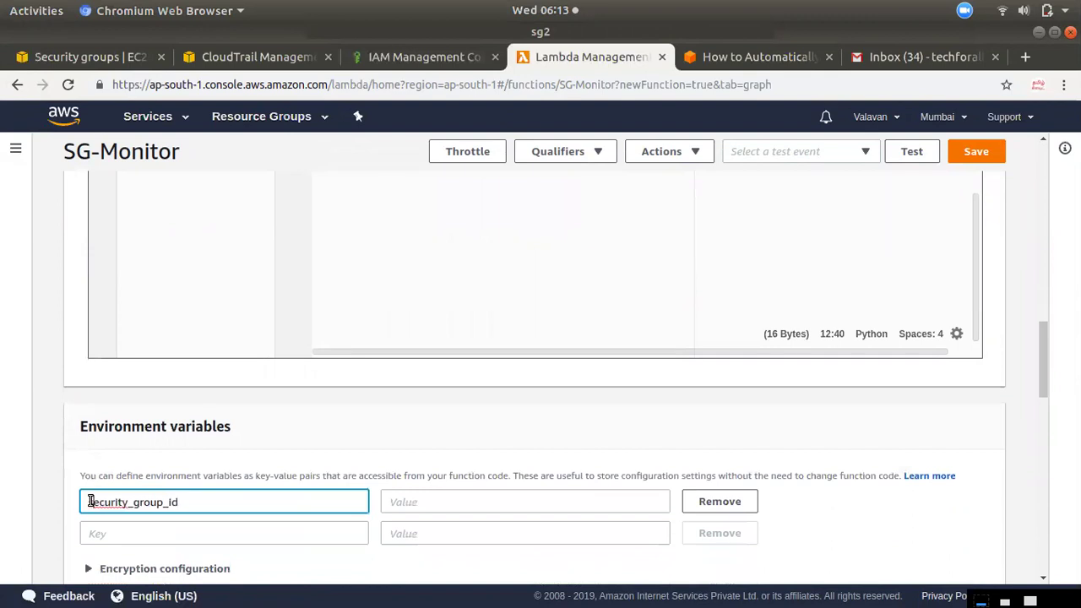
- Copy the Demo security group's ID, sg-08f63cdd27fdadbf8, from the EC2 security groups page into the value of the security_group_id variable
click(117, 66)
drag(393, 464, 263, 469)
right_click(277, 467)
click(319, 477)
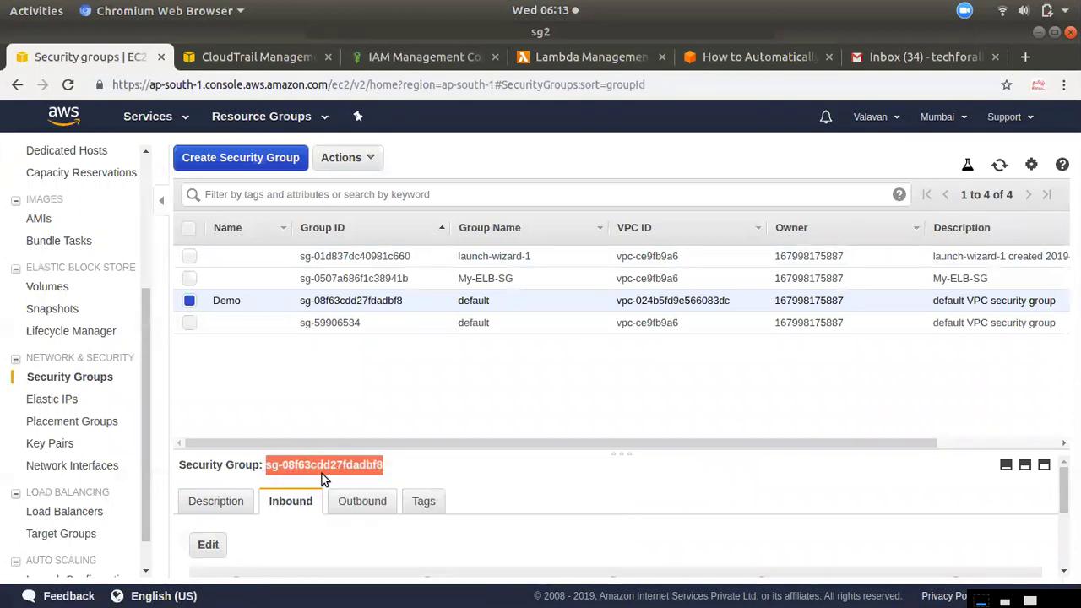
click(422, 57)
click(558, 59)
click(434, 503)
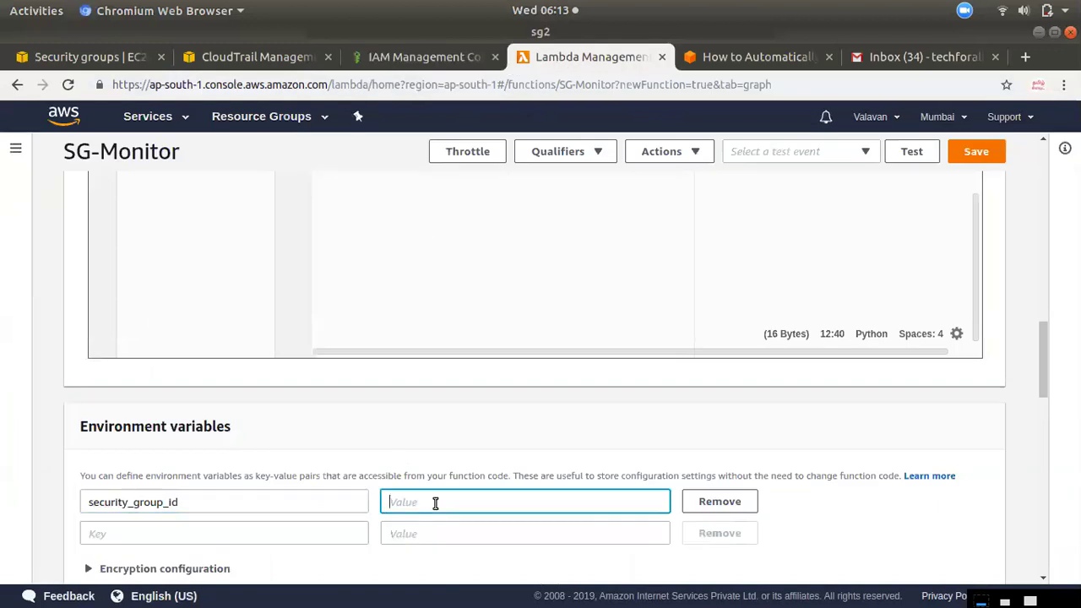
key(ctrl+v)
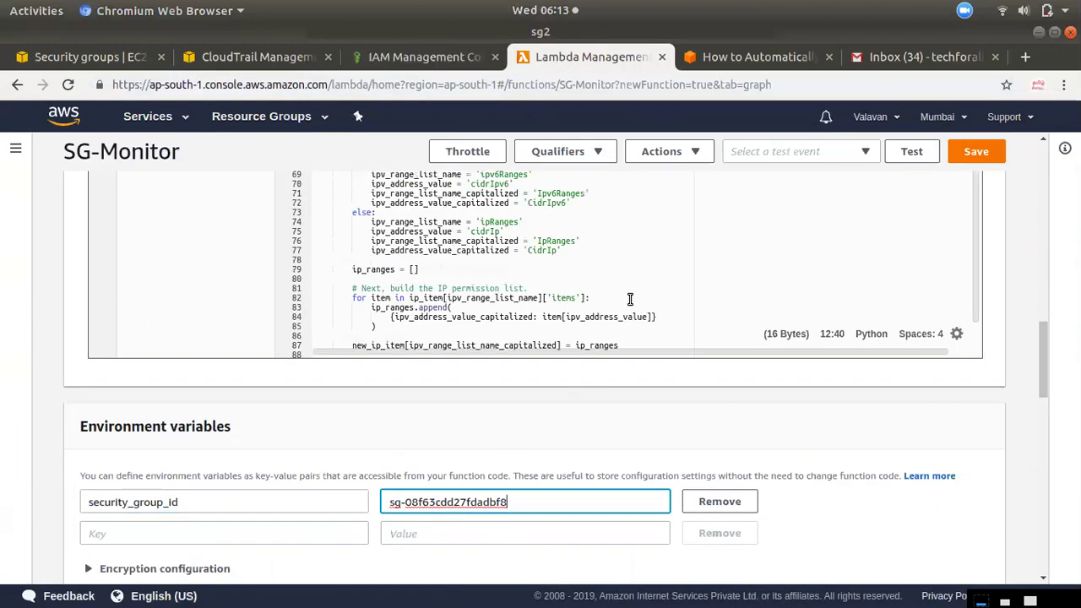
- Review the remaining SG-Monitor settings below the environment variables and save the function
drag(1047, 376, 1045, 473)
scroll(177, 265, up, 2)
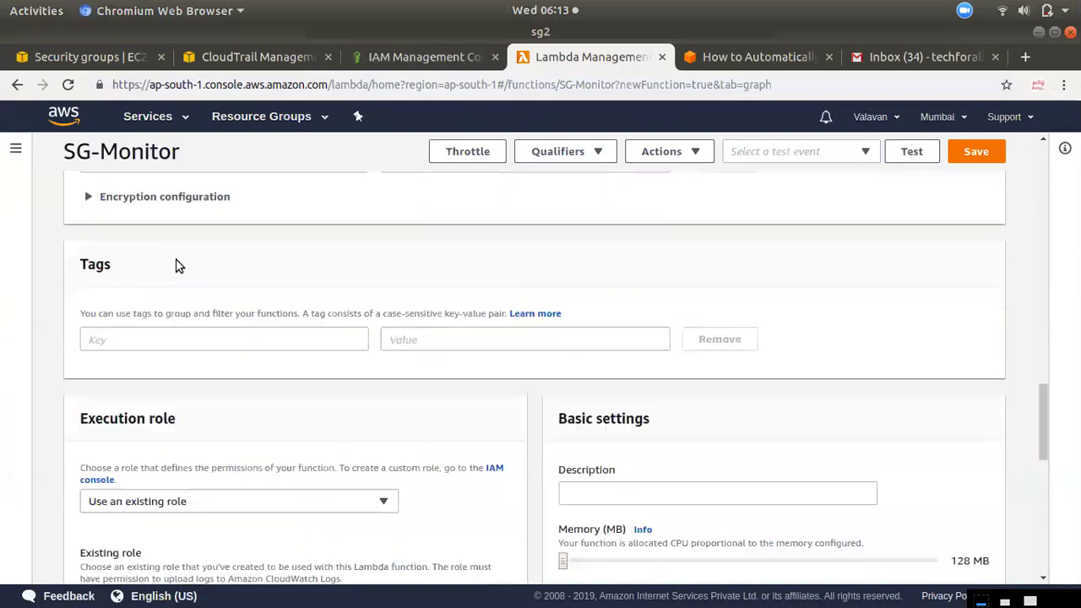
scroll(874, 519, down, 2)
scroll(874, 519, down, 5)
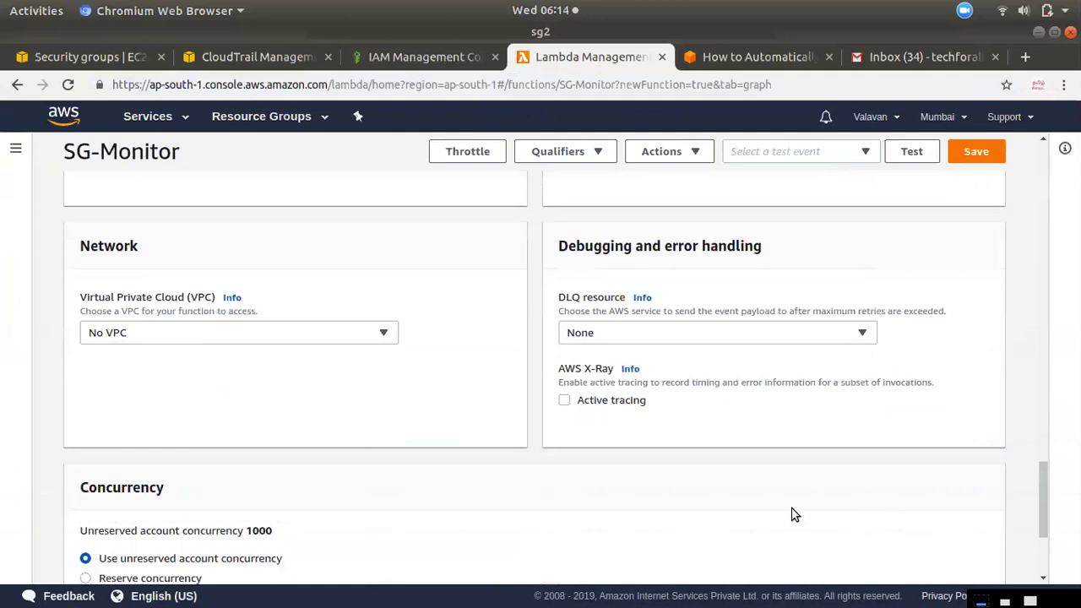
scroll(878, 285, up, 10)
scroll(936, 178, up, 2)
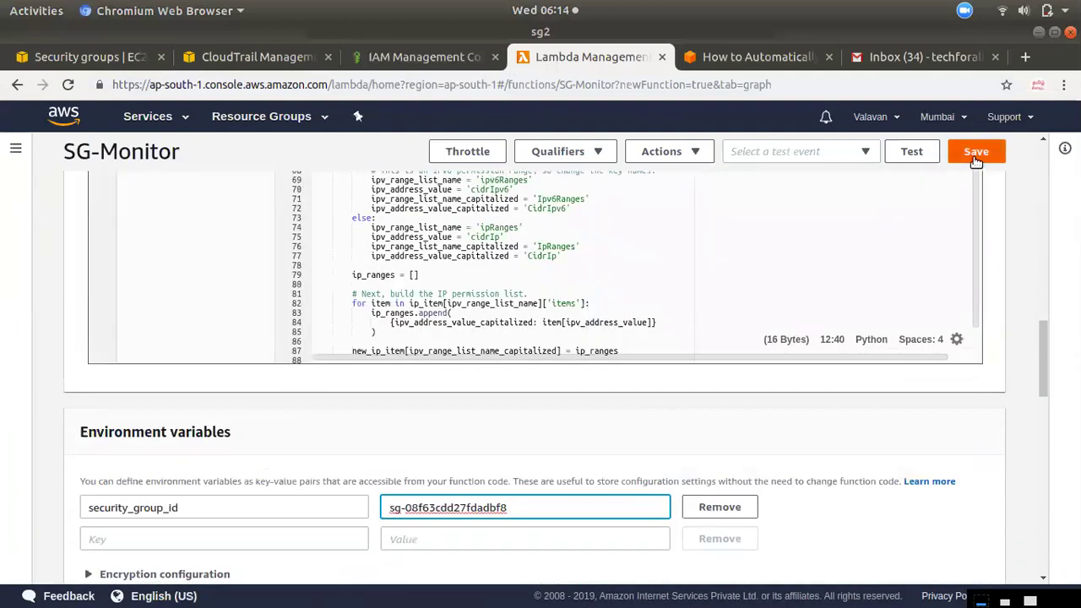
click(975, 157)
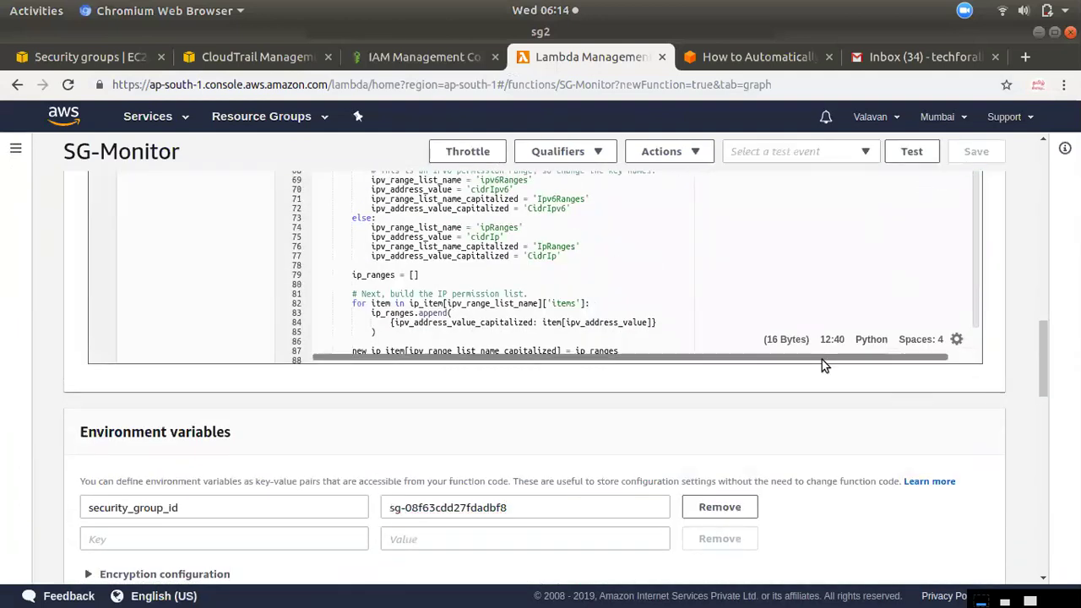
- Start adding a trigger to SG-Monitor with CloudWatch Events as its source
scroll(734, 381, up, 10)
scroll(567, 414, down, 3)
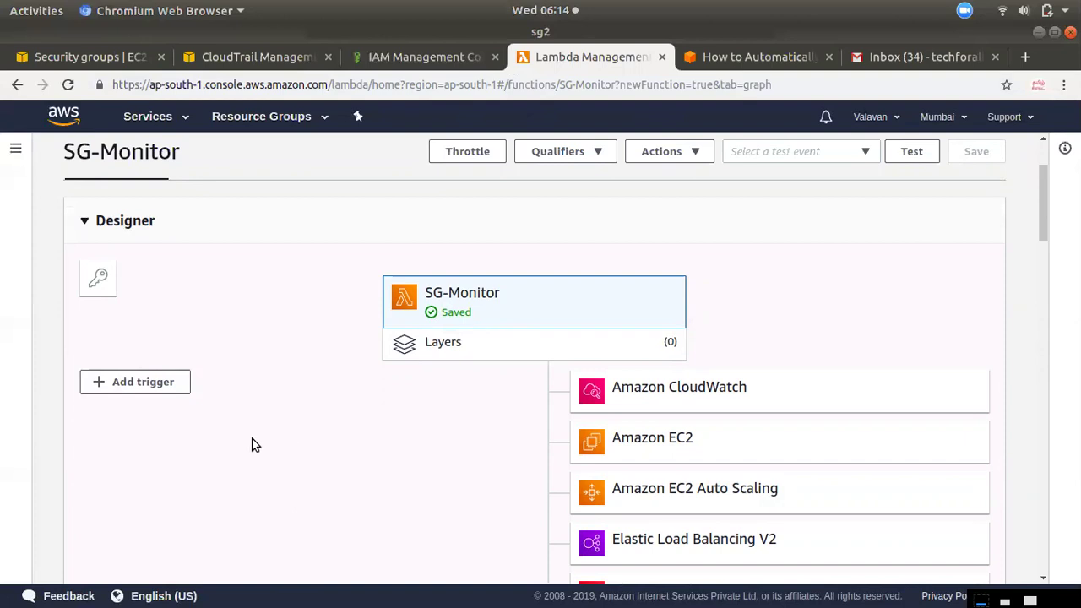
click(134, 384)
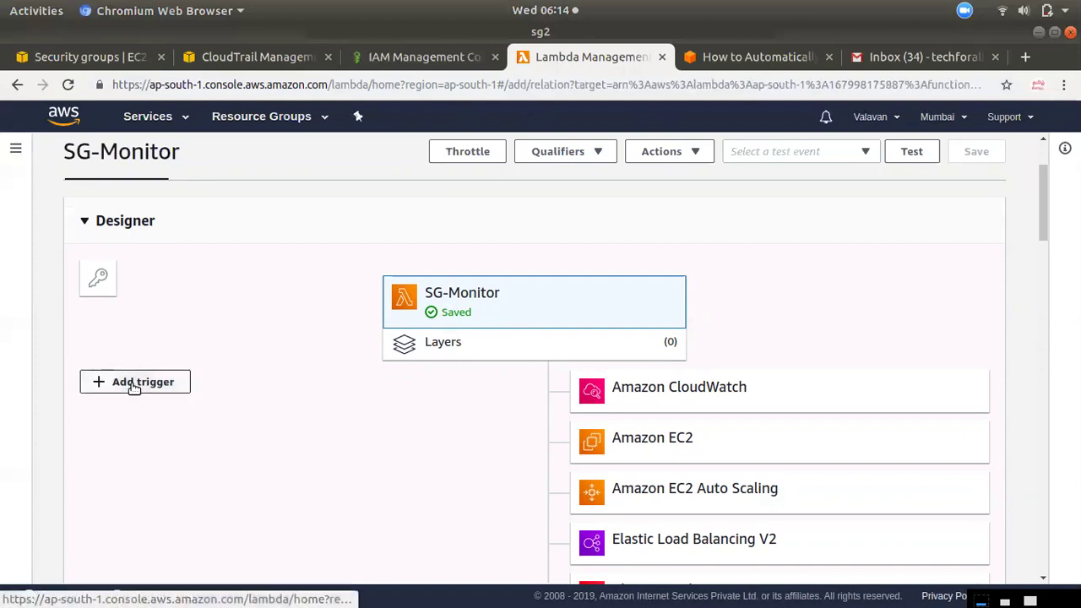
click(154, 304)
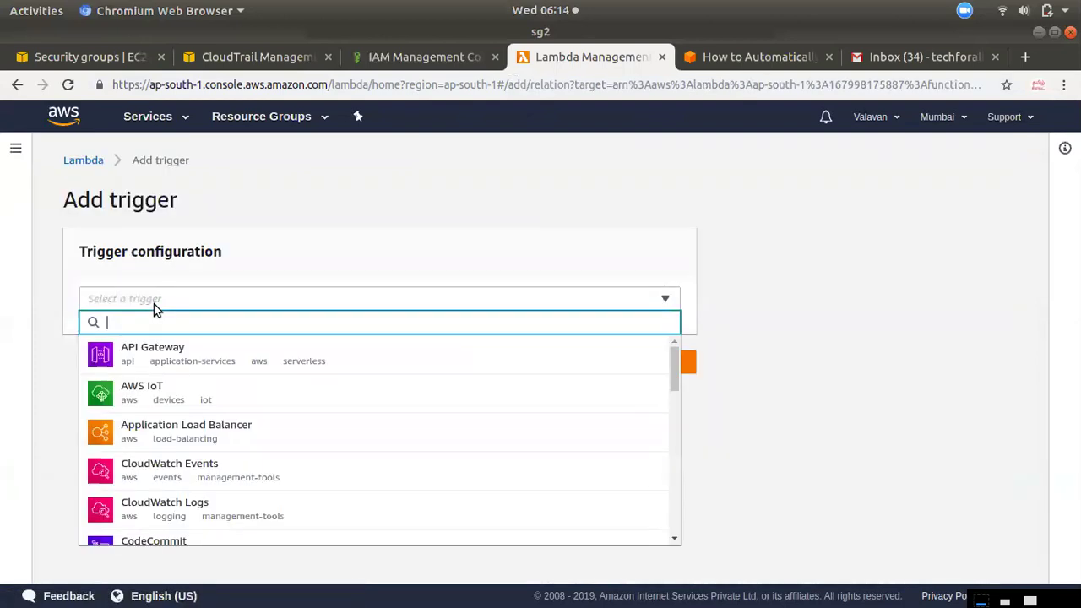
click(210, 477)
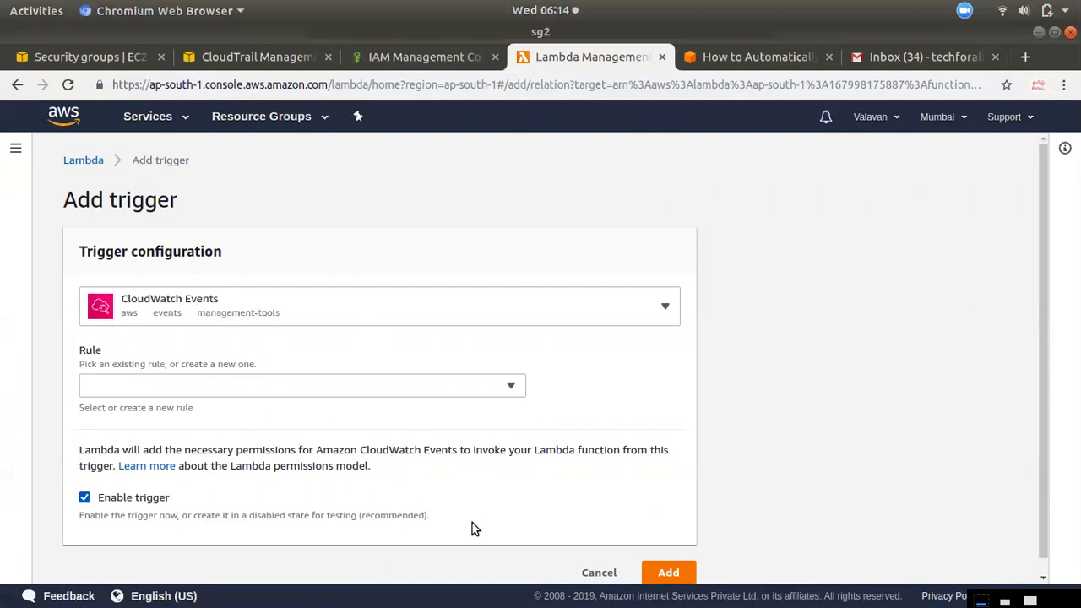
- Attach the AmazonSNSFullAccess policy to the lambda-ec2 role in IAM
click(380, 58)
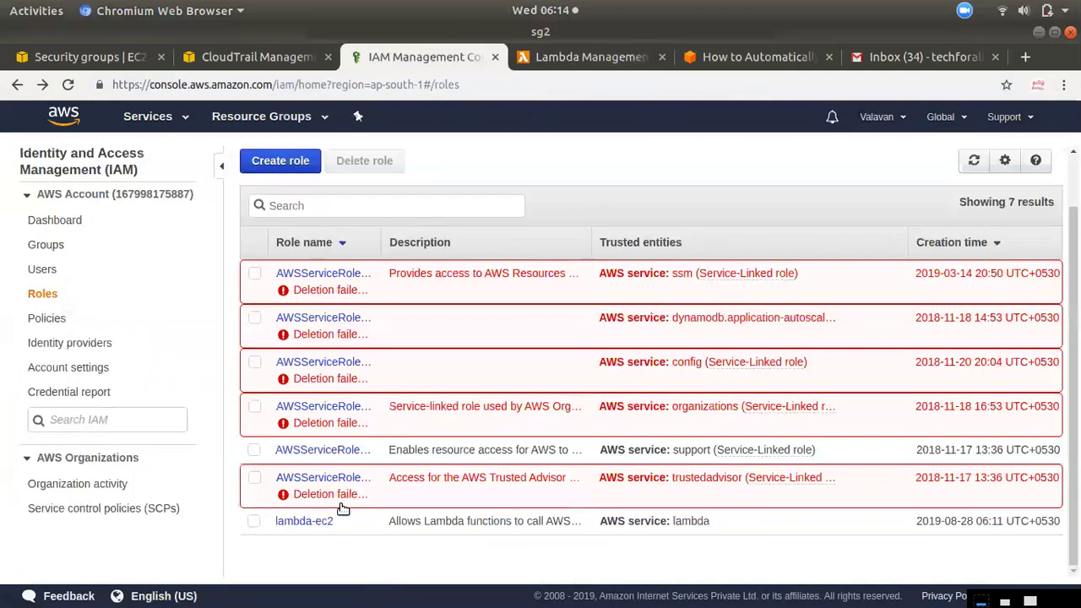
click(302, 522)
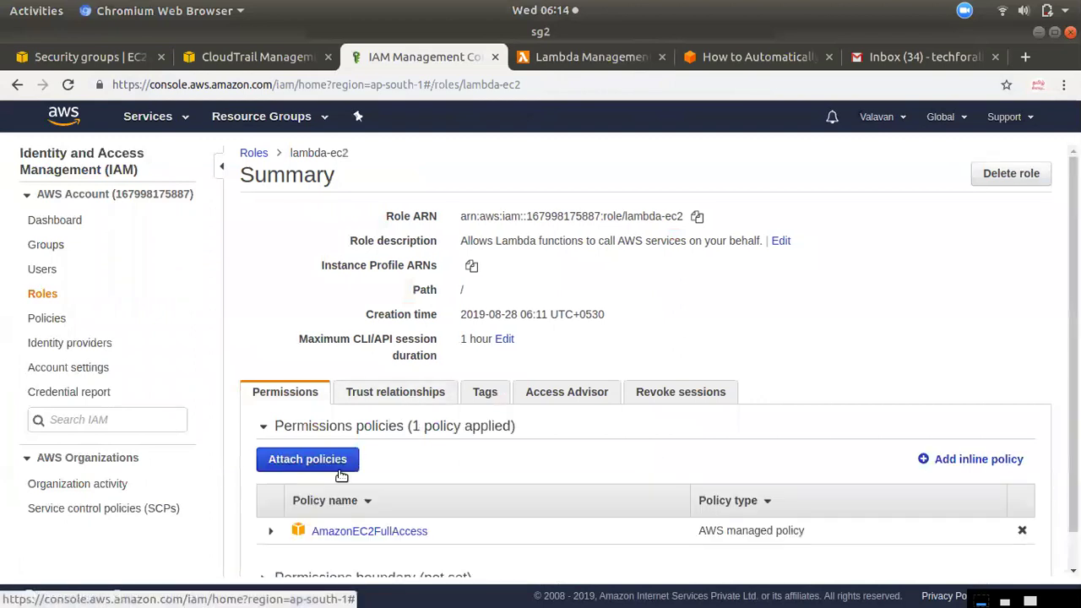
click(328, 465)
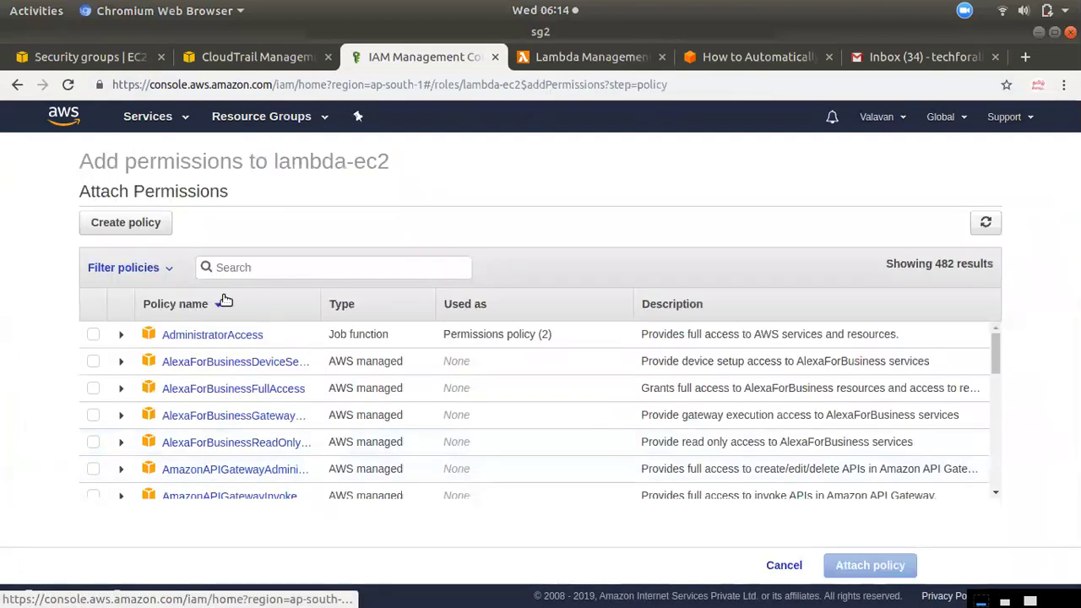
click(236, 265)
text(s)
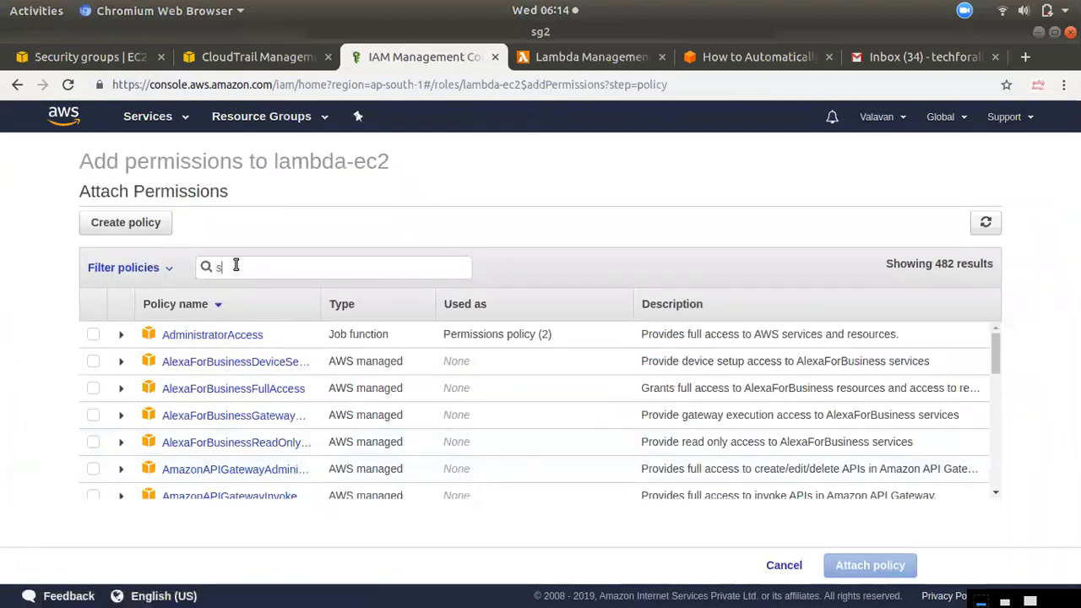
text(ns)
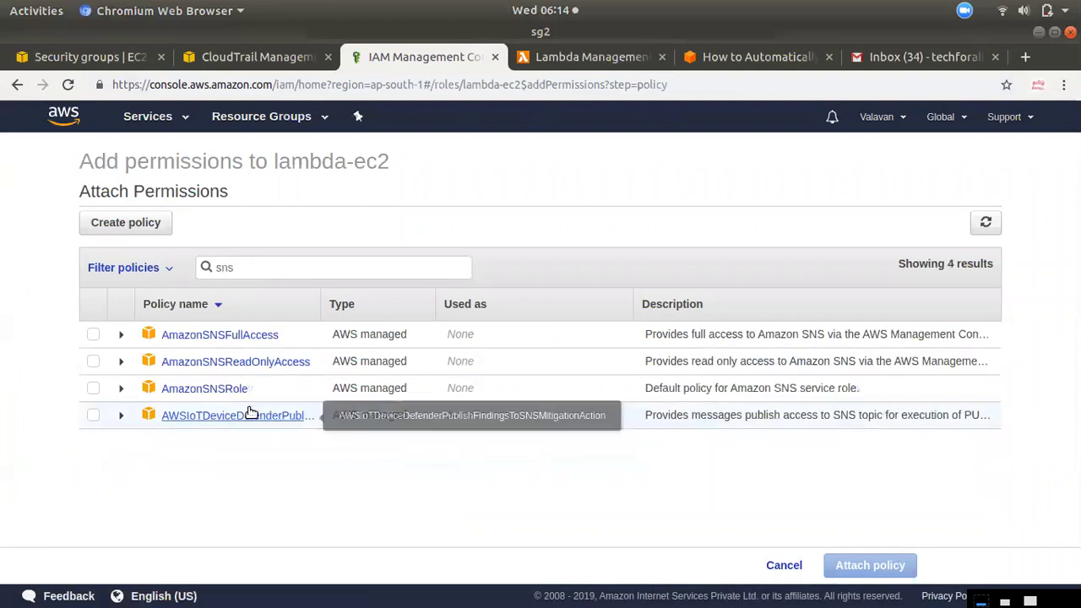
click(93, 335)
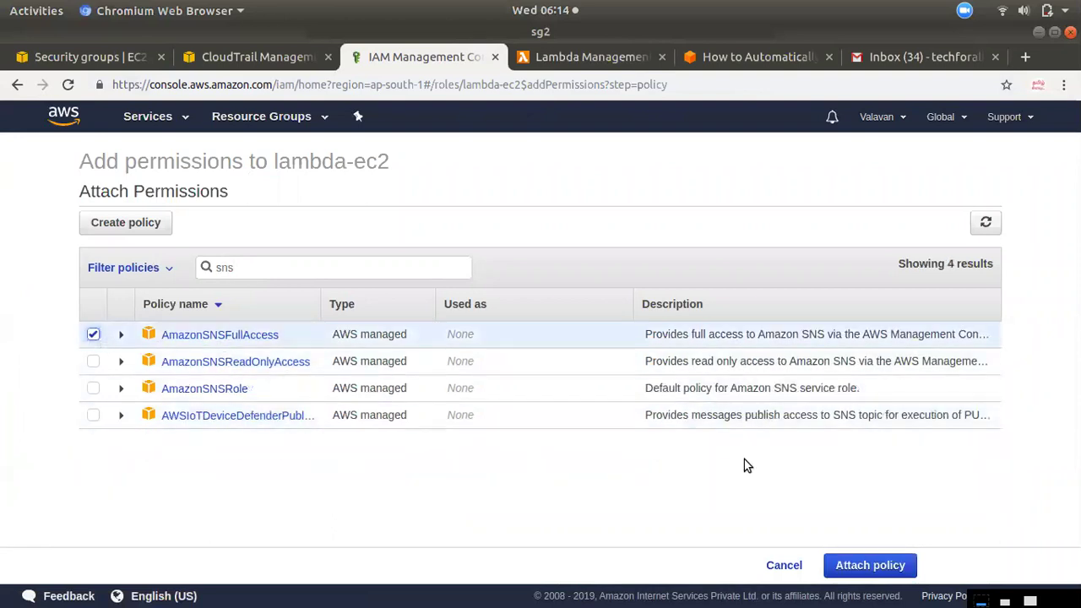
click(850, 566)
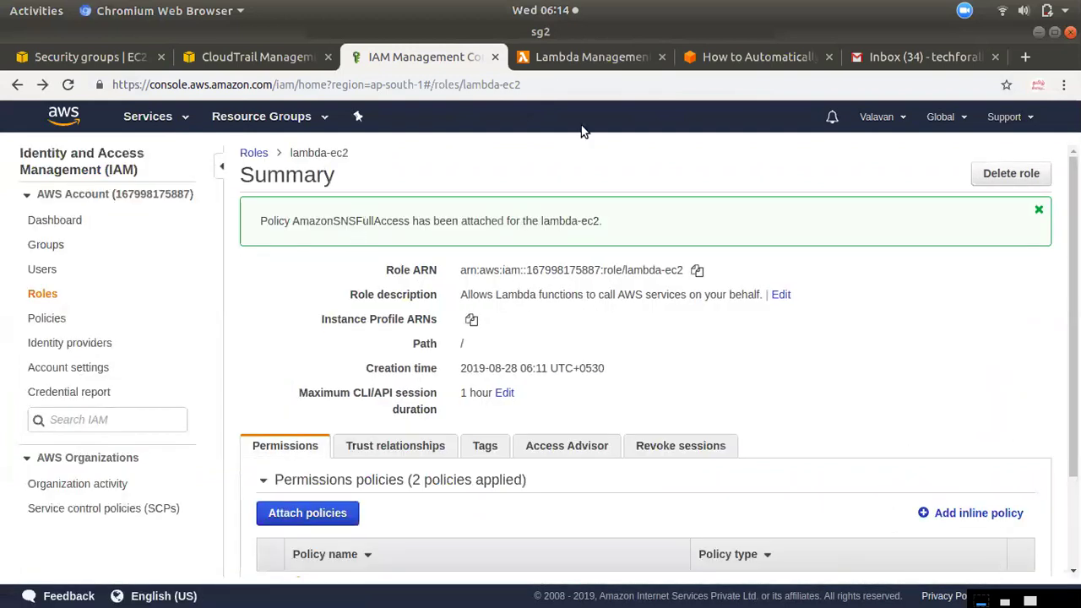
- Return to SG-Monitor's trigger configuration and choose to create a new rule named CW-Access
click(585, 57)
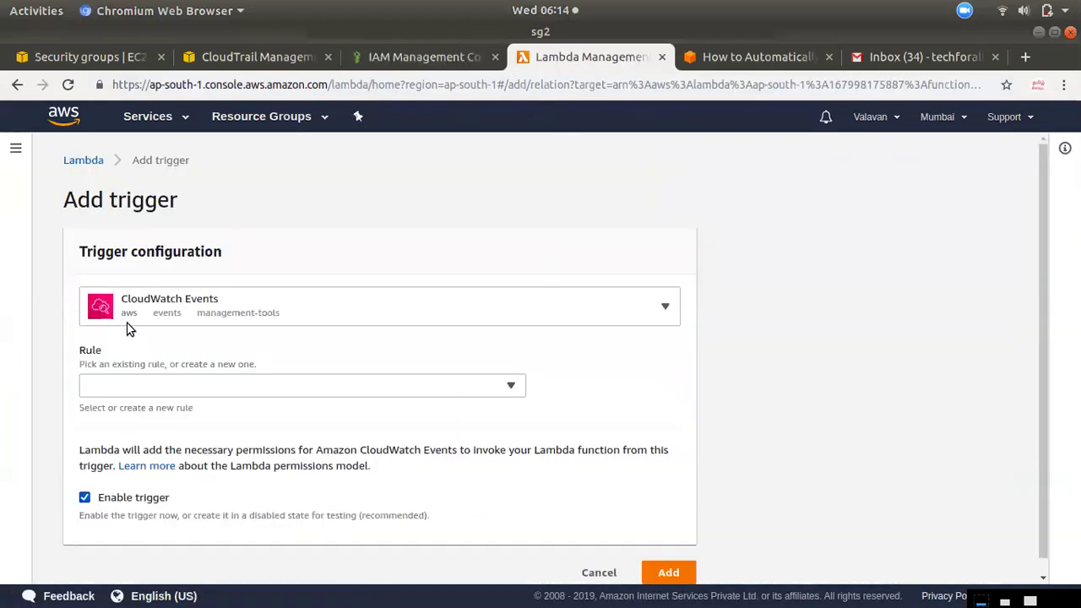
click(211, 390)
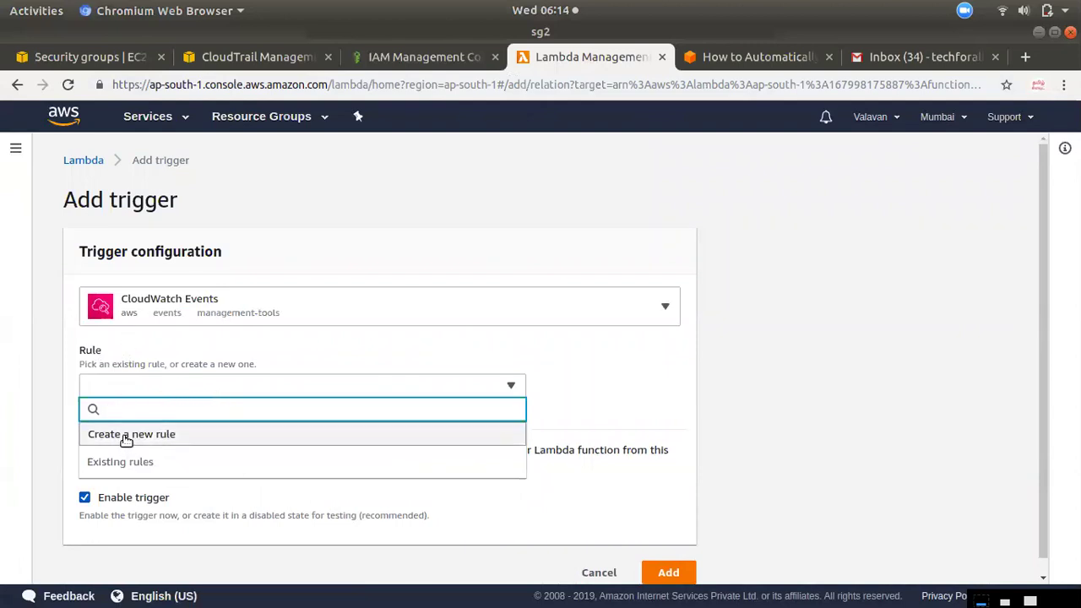
click(157, 435)
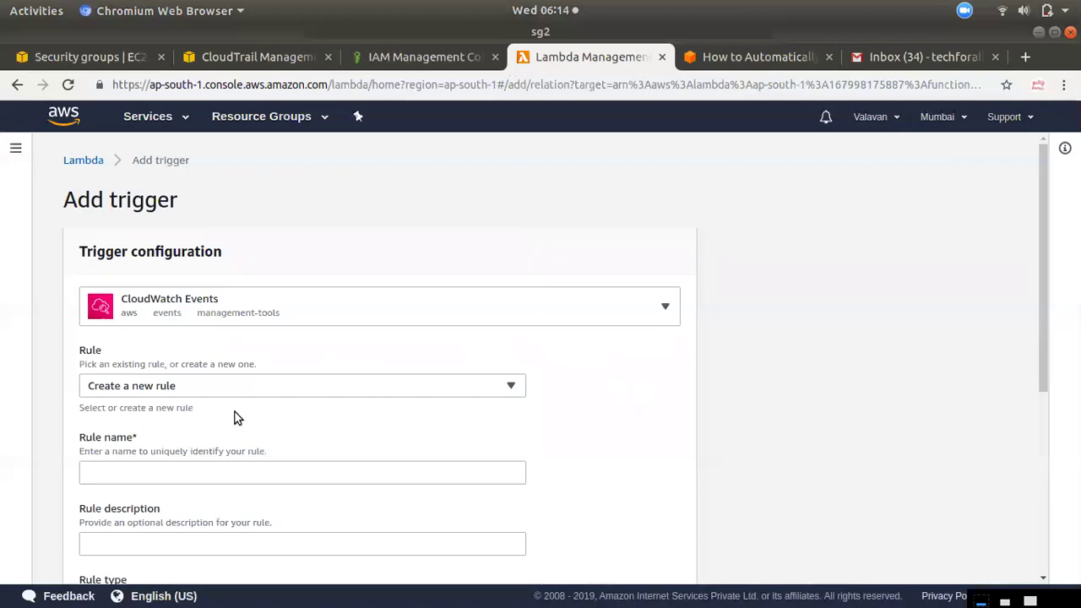
click(146, 473)
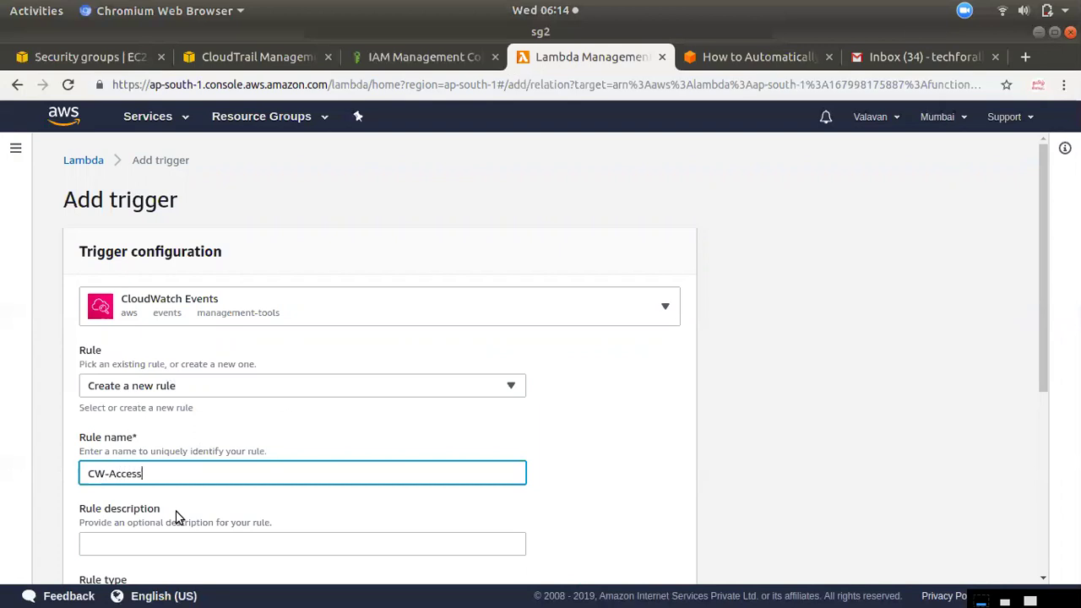
- Set the rule type to an event pattern for EC2 with AWS API call via CloudTrail, and enable the Operation detail
scroll(309, 383, down, 3)
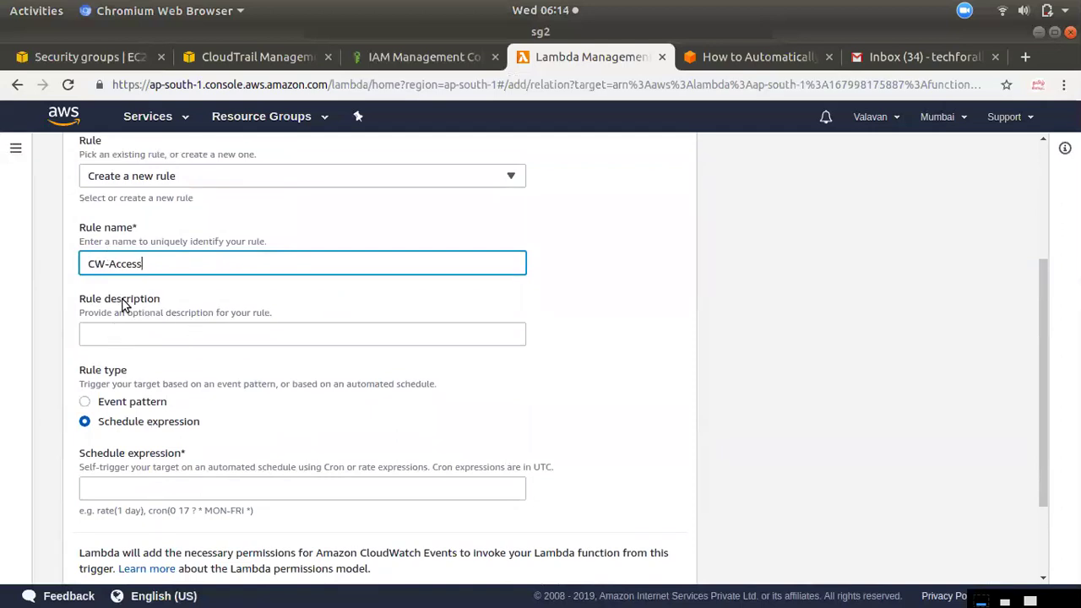
scroll(183, 456, down, 2)
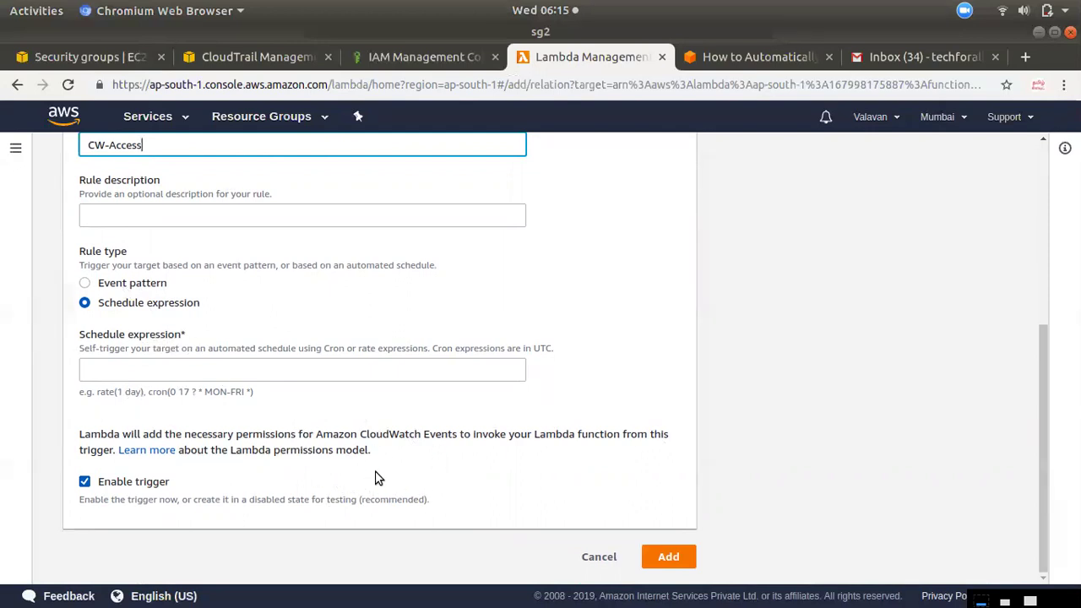
click(85, 284)
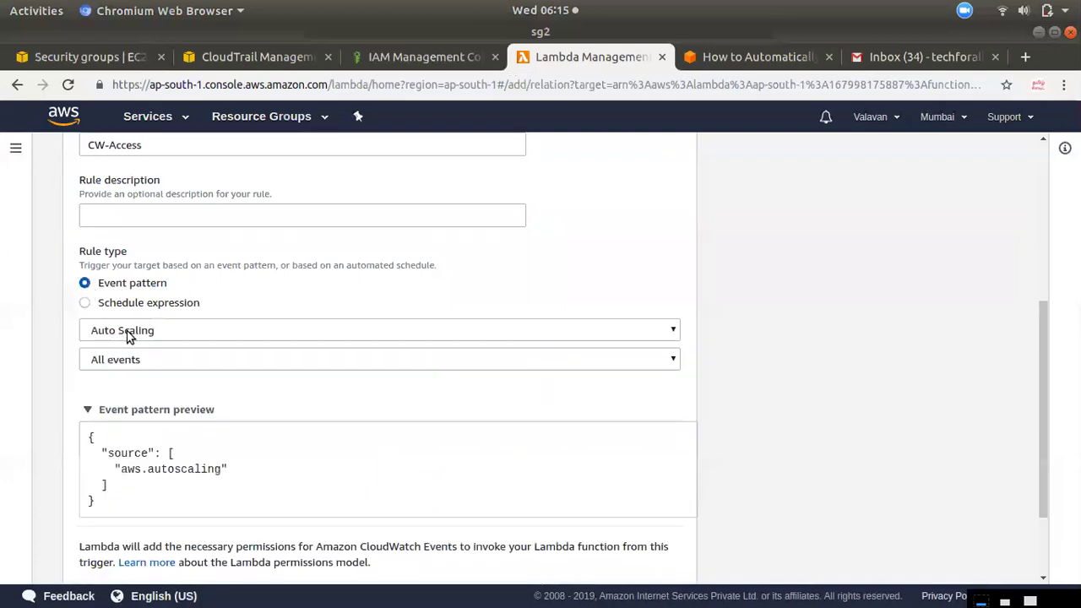
click(144, 331)
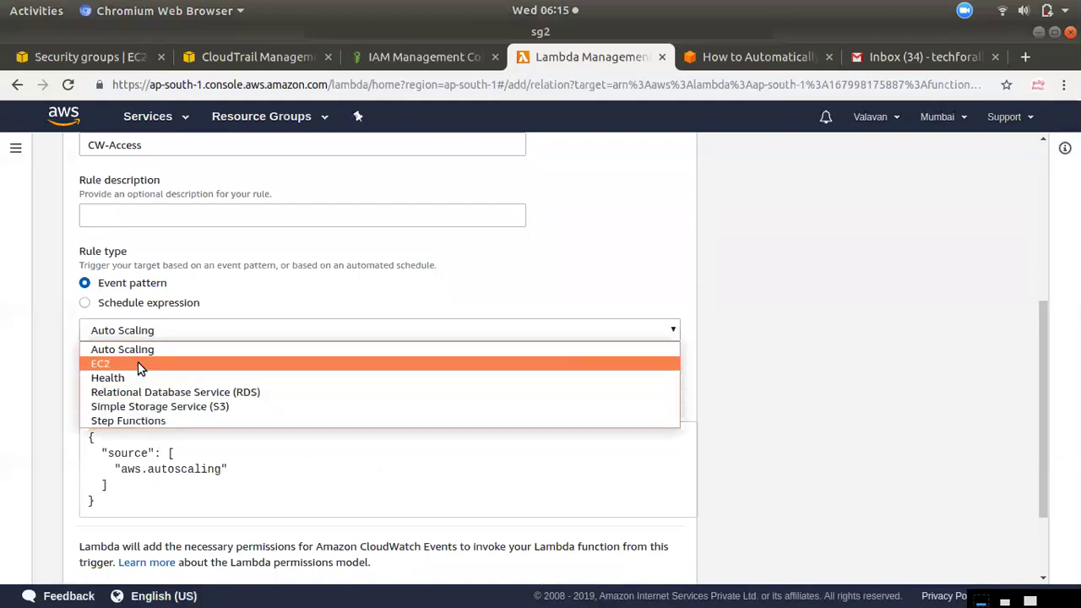
click(132, 362)
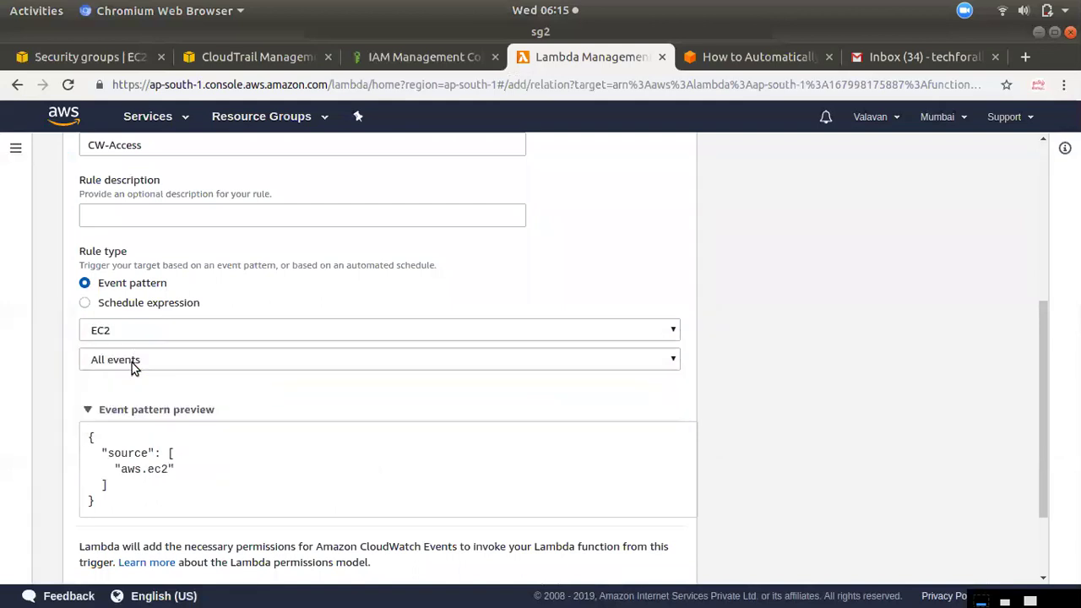
click(141, 362)
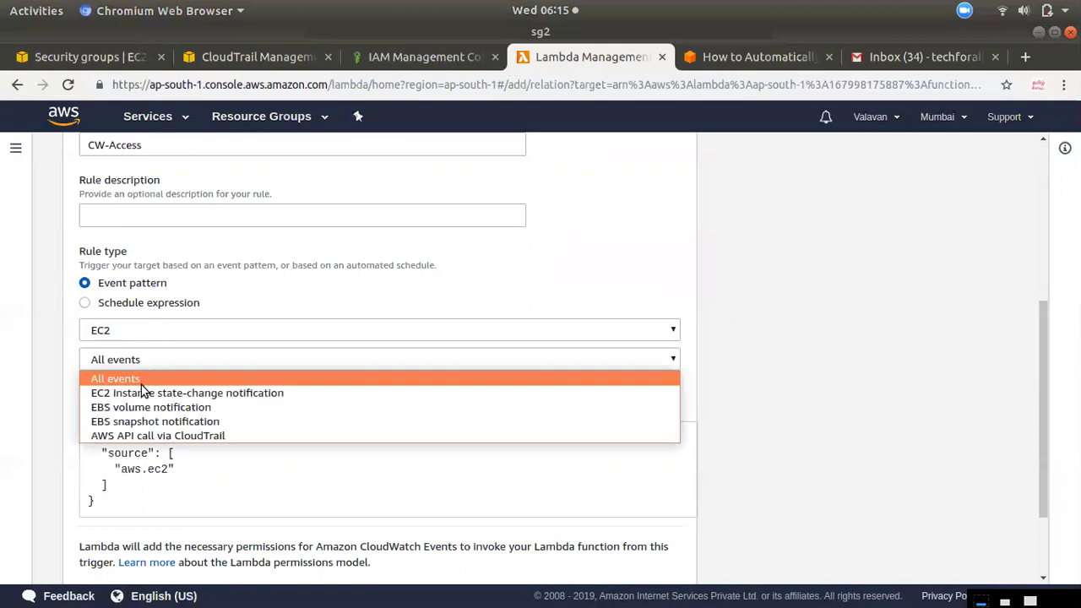
click(176, 437)
scroll(121, 411, down, 1)
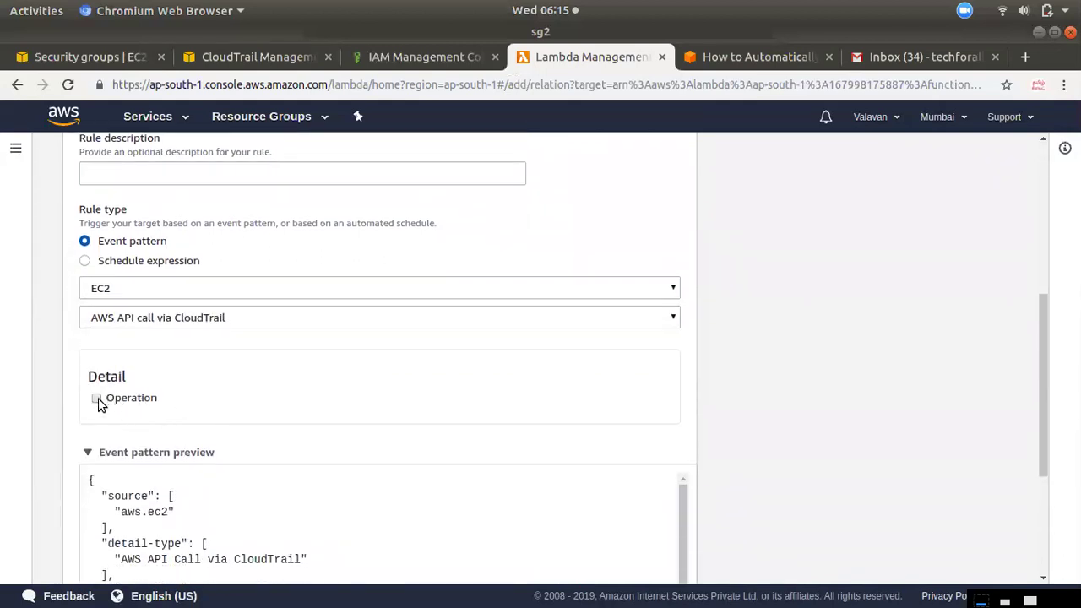
click(97, 401)
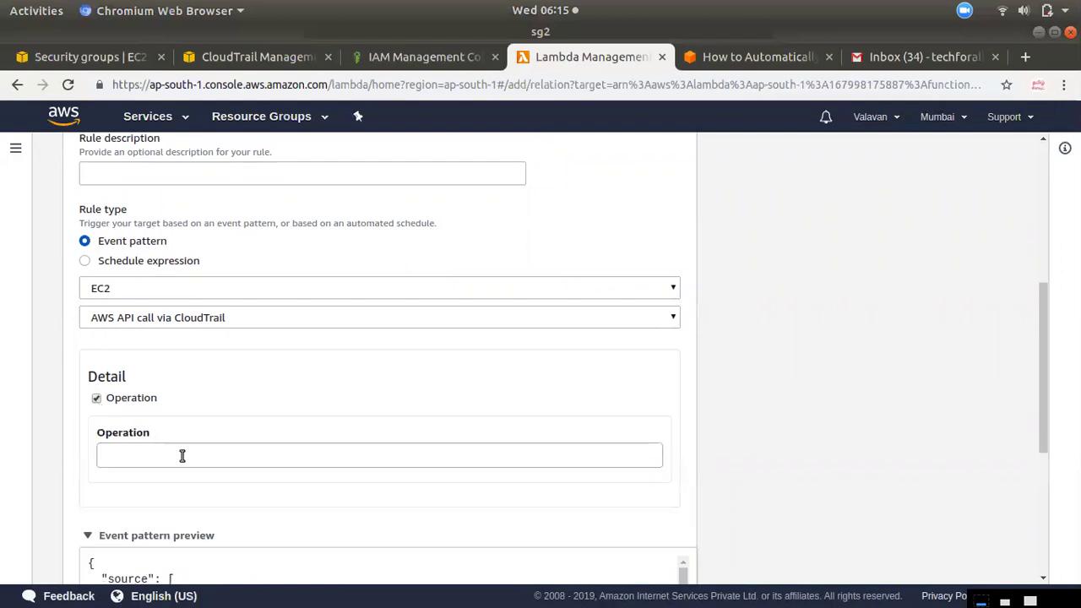
- Add AuthorizeSecurityGroupEgress and AuthorizeSecurityGroupIngress to the operations in the rule's event pattern
click(172, 460)
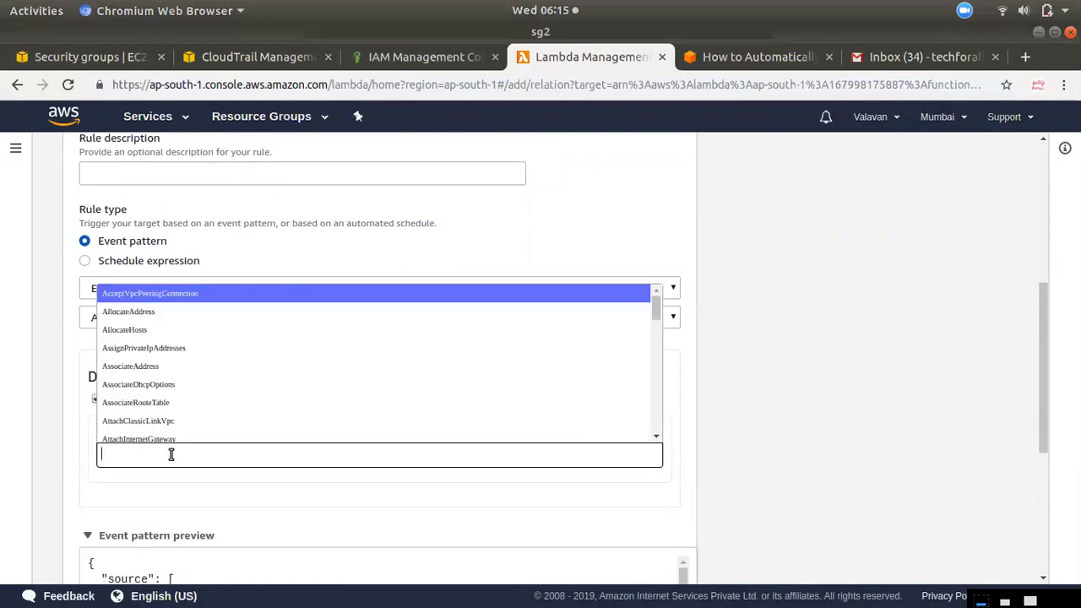
text(sec)
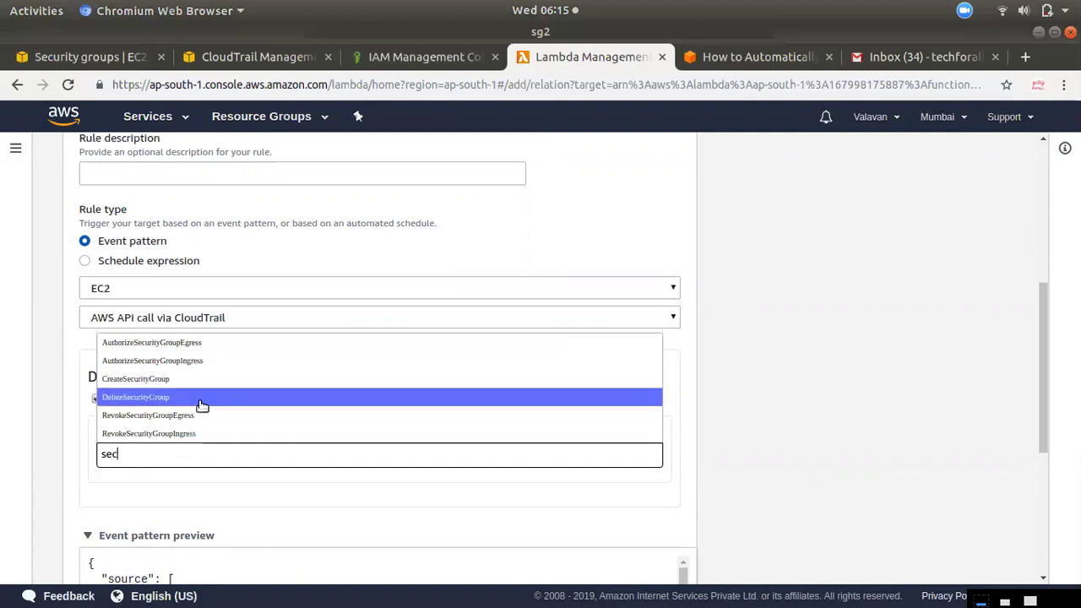
click(202, 344)
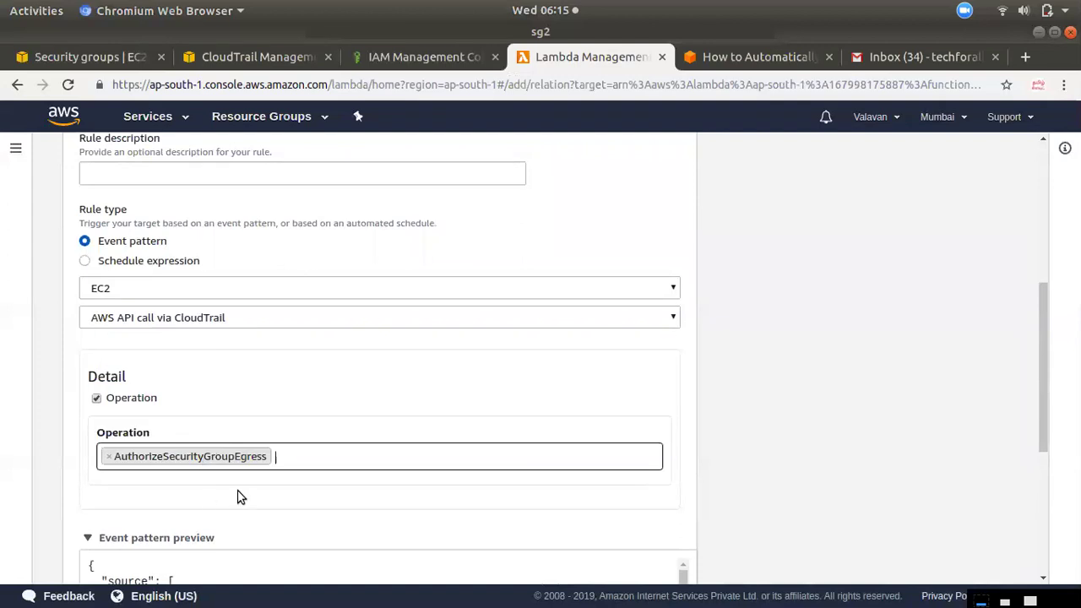
click(300, 457)
text(se)
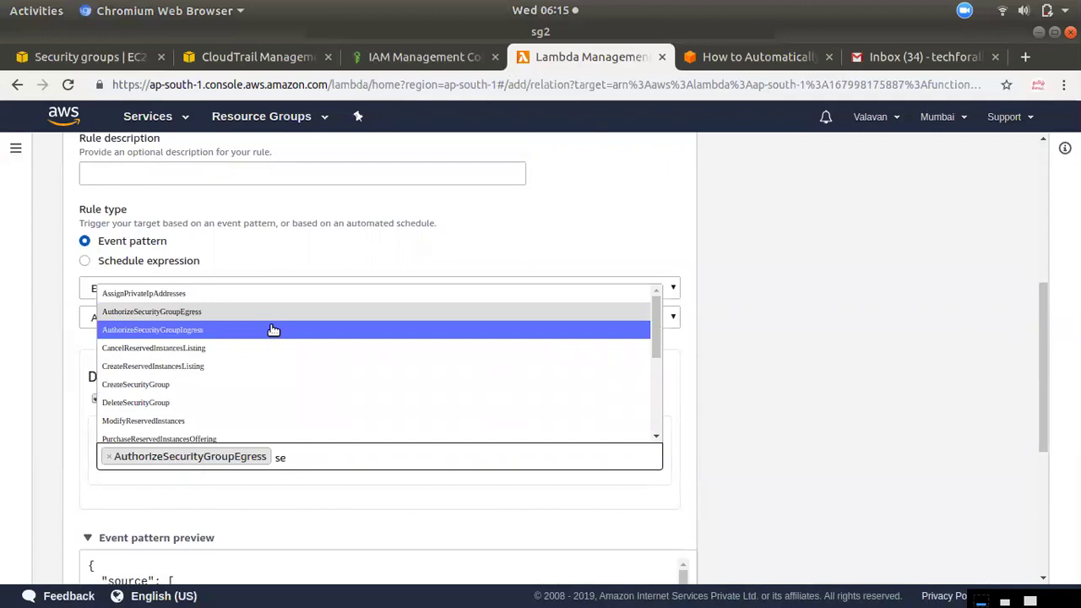
click(274, 329)
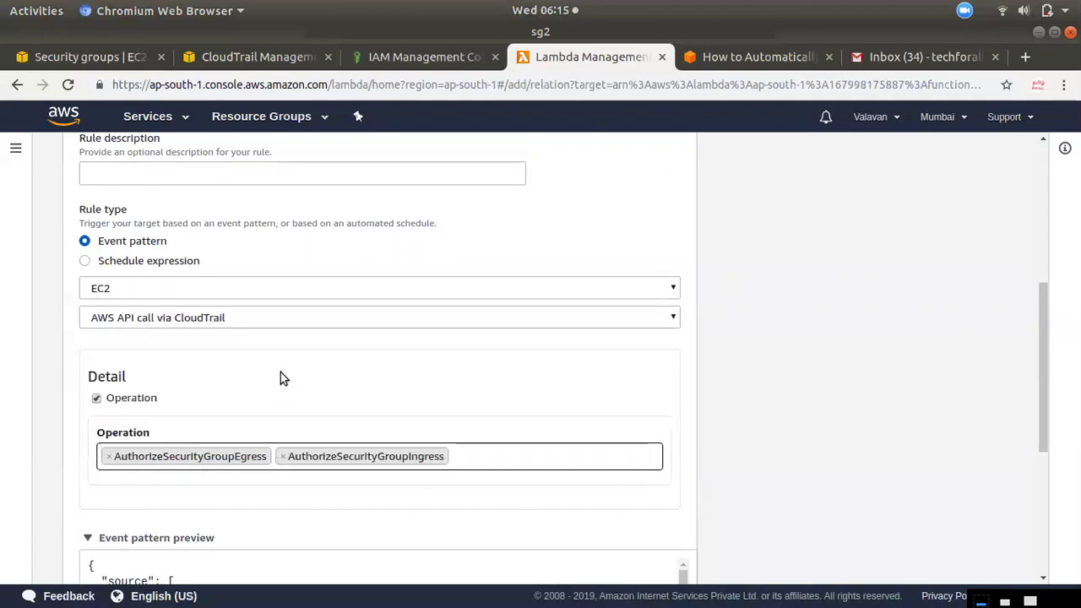
- Add RevokeSecurityGroupEgress and RevokeSecurityGroupIngress to the operations in the rule's event pattern
click(461, 458)
text(se)
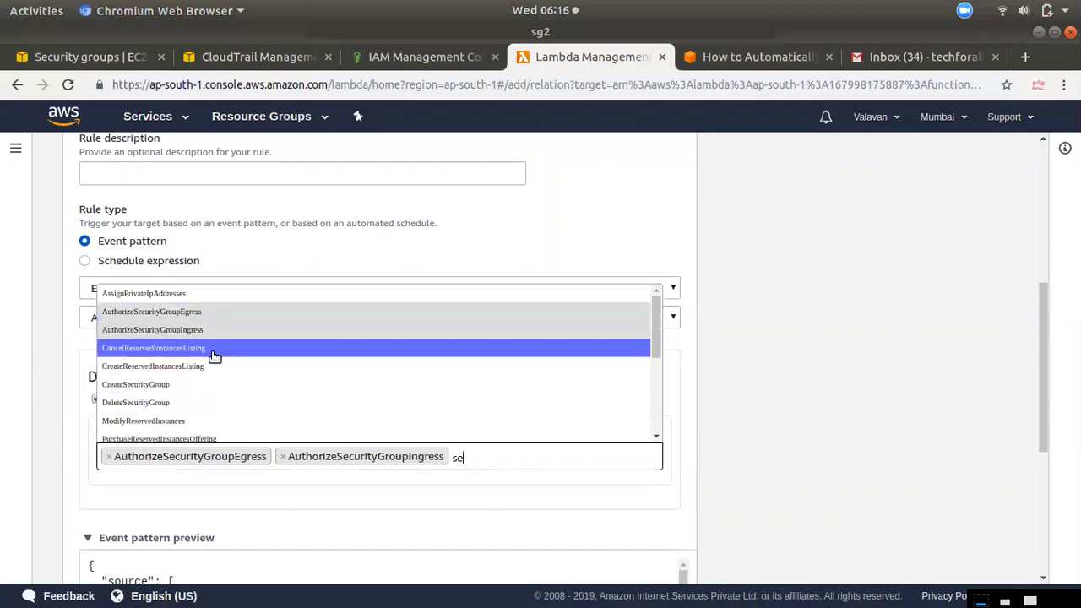
scroll(226, 418, down, 1)
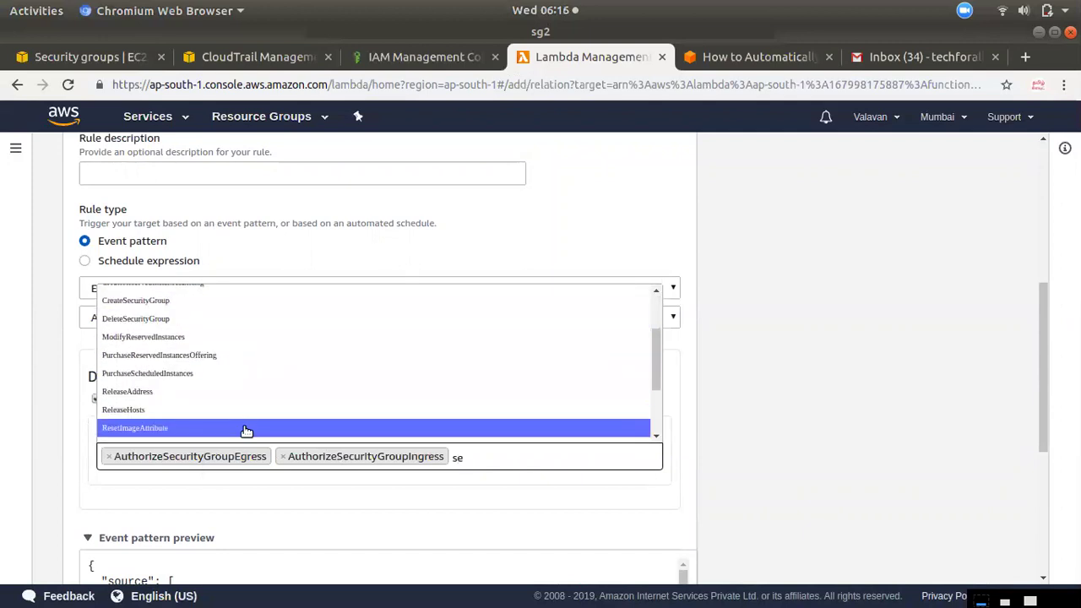
text(c)
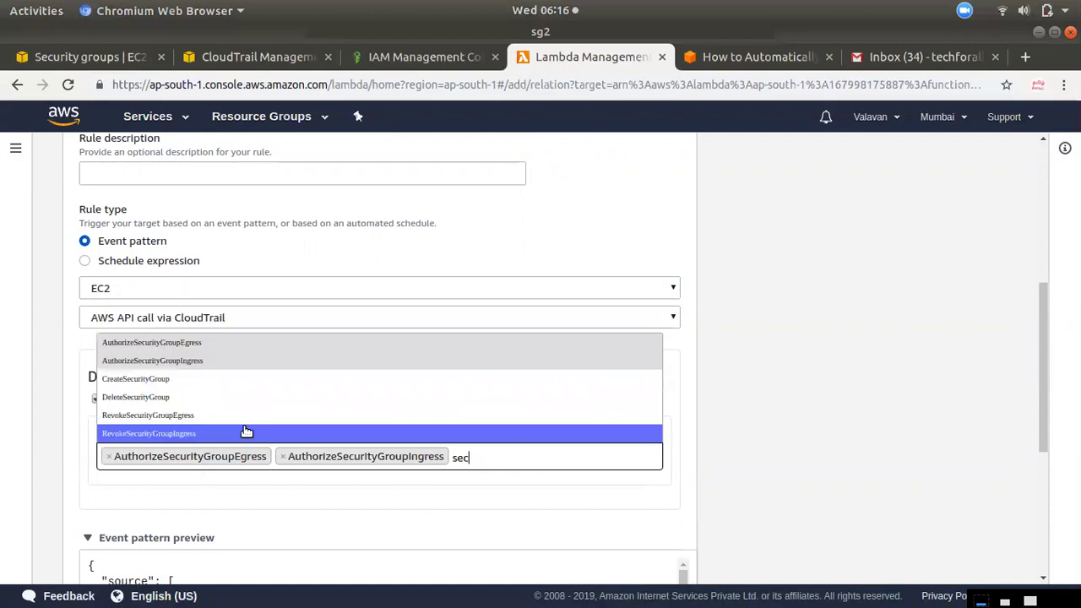
click(252, 413)
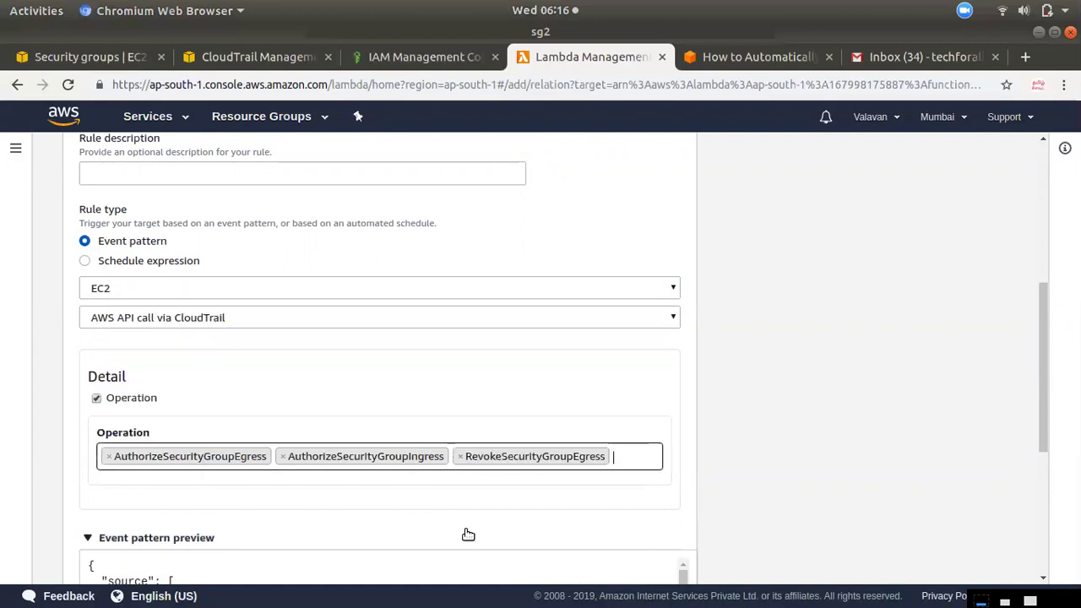
text(se)
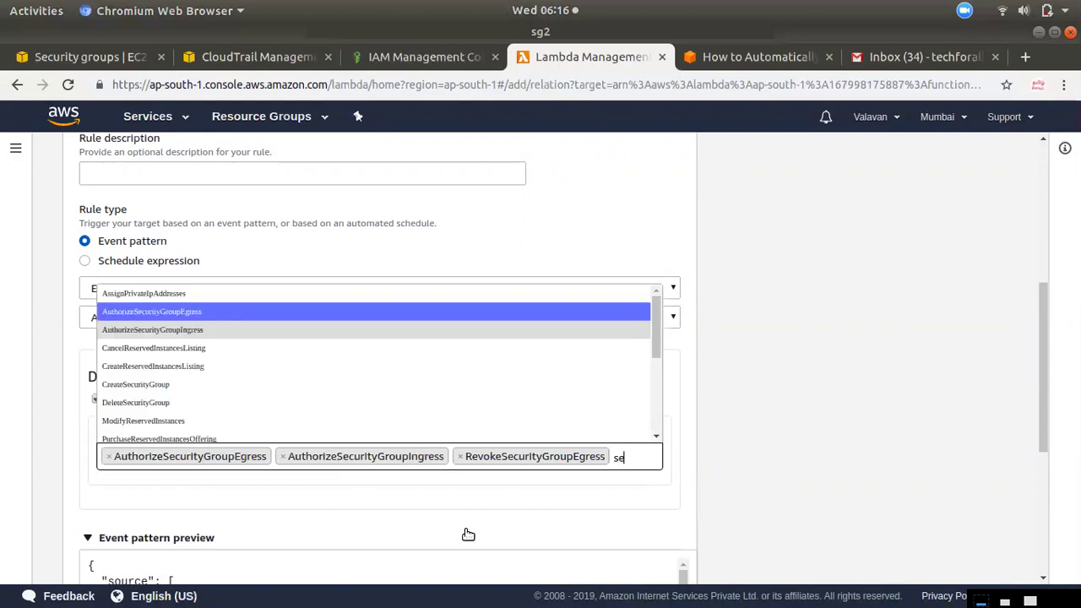
text(c)
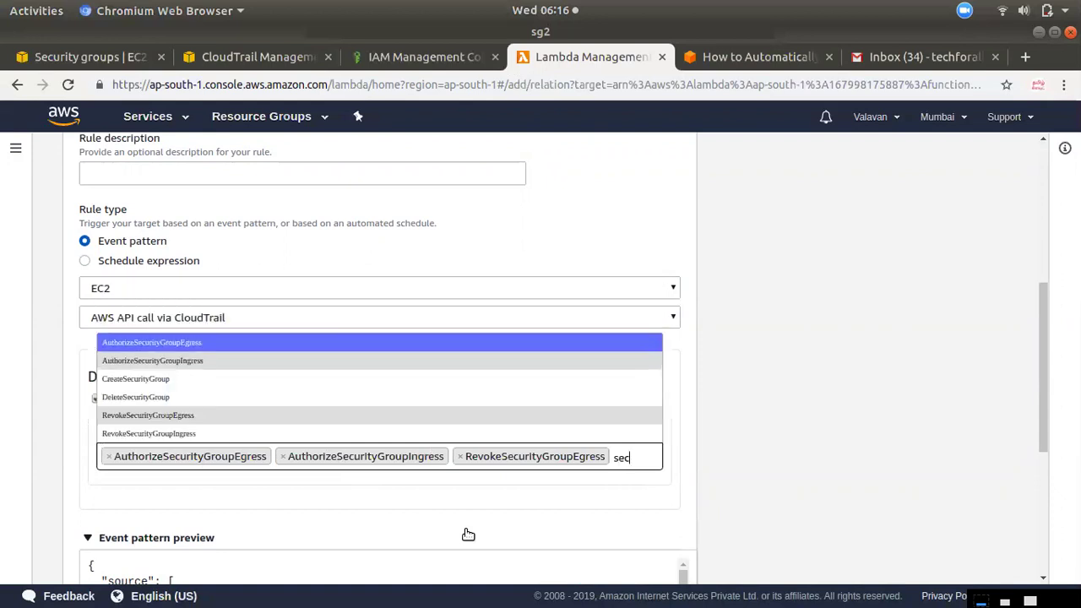
click(219, 434)
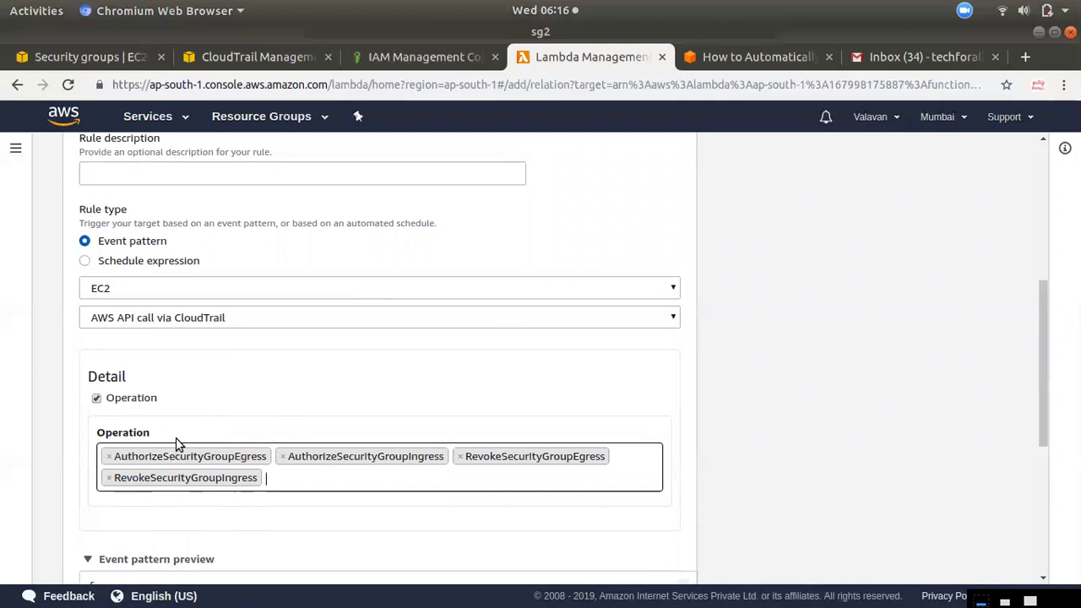
- Check the event pattern preview and add the enabled CloudWatch Events trigger to SG-Monitor
scroll(207, 455, down, 3)
scroll(326, 470, down, 3)
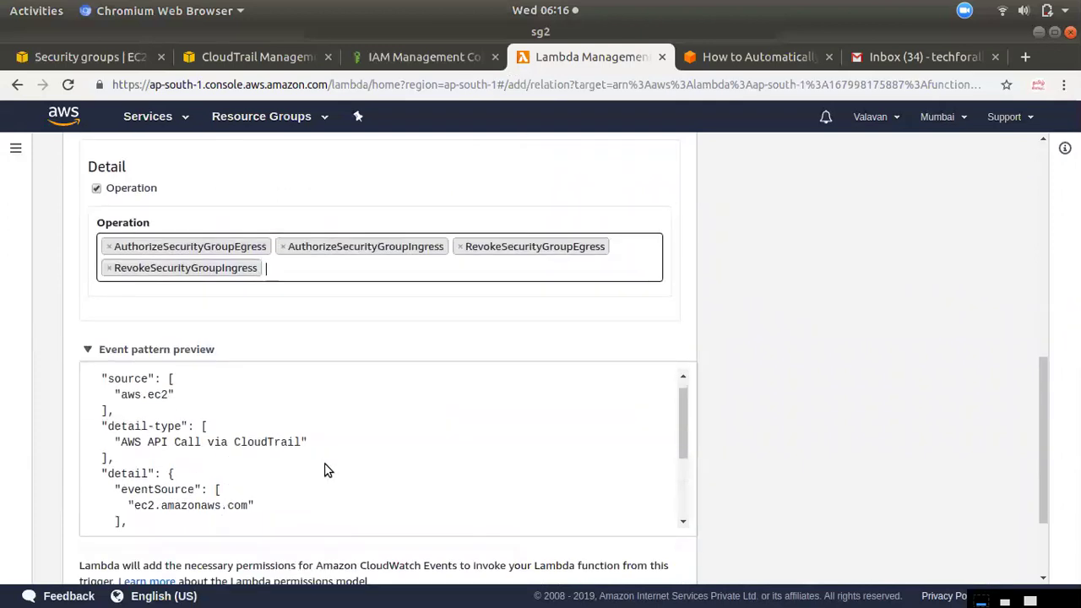
scroll(271, 464, up, 1)
scroll(250, 482, down, 5)
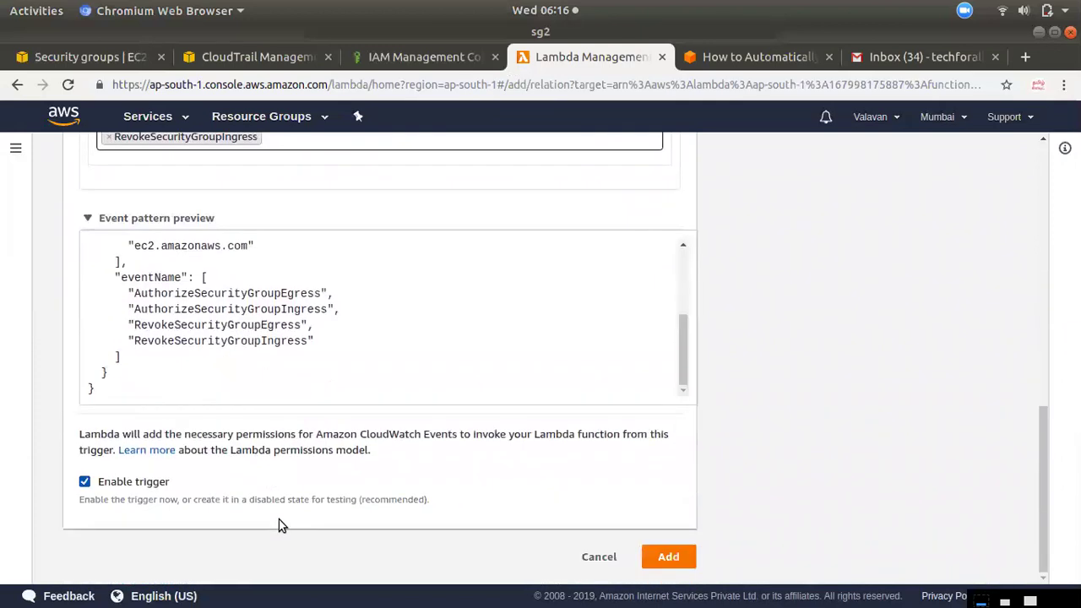
click(673, 559)
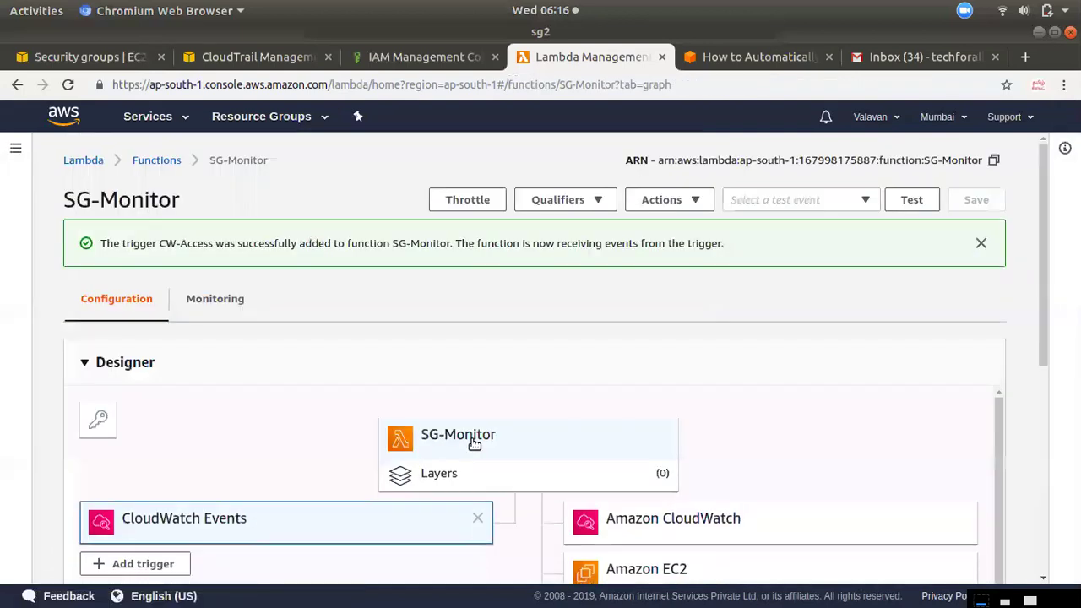
- Add a second, enabled trigger to SG-Monitor with SNS as its source and itsupport as the topic
scroll(169, 506, down, 3)
click(140, 438)
click(215, 300)
scroll(205, 473, down, 5)
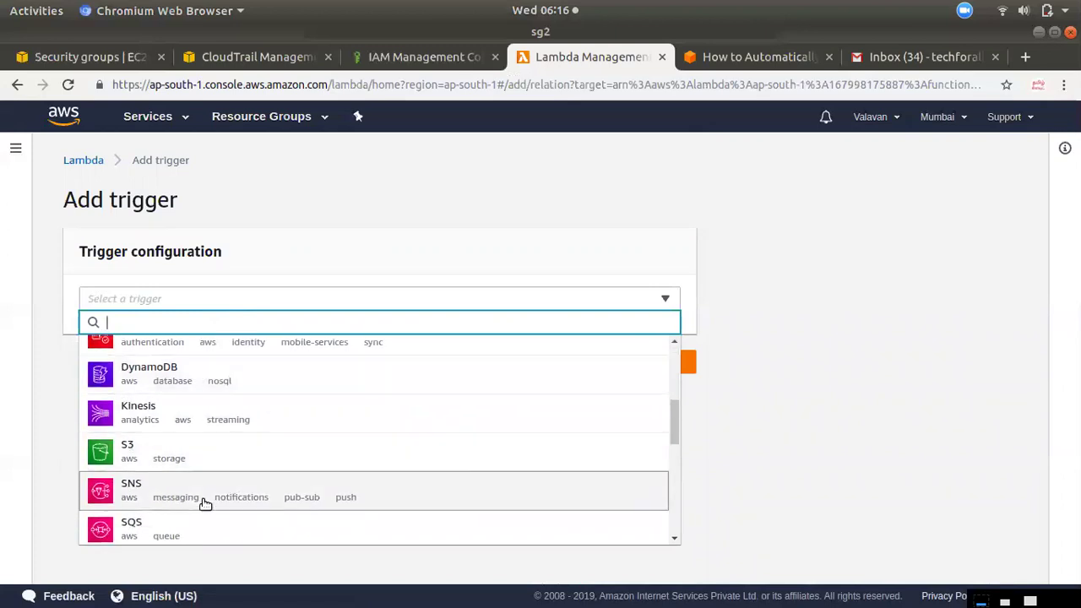
click(178, 498)
click(142, 394)
click(511, 386)
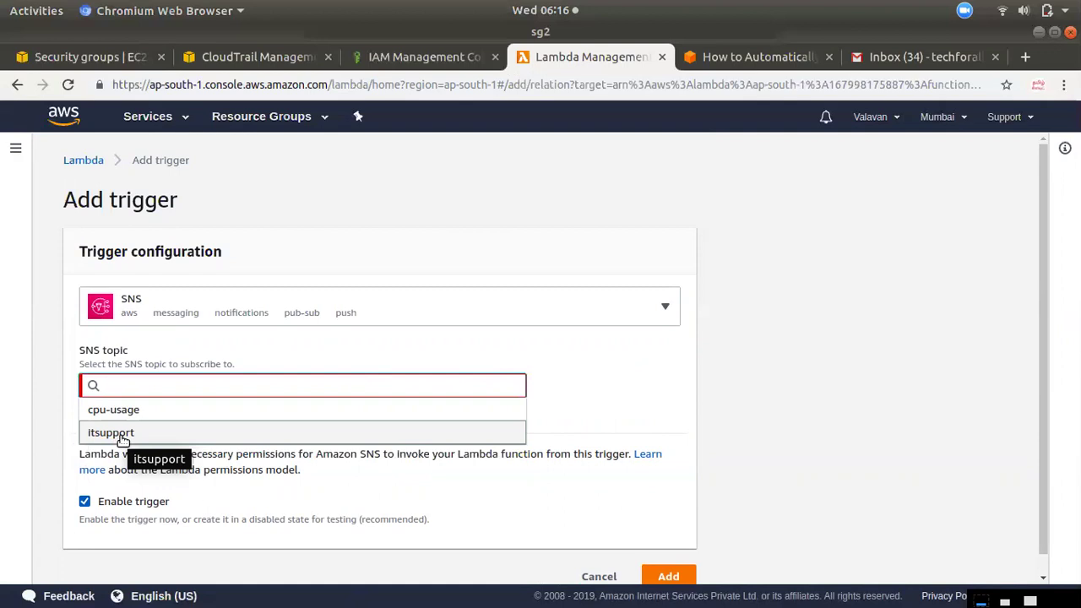
click(123, 433)
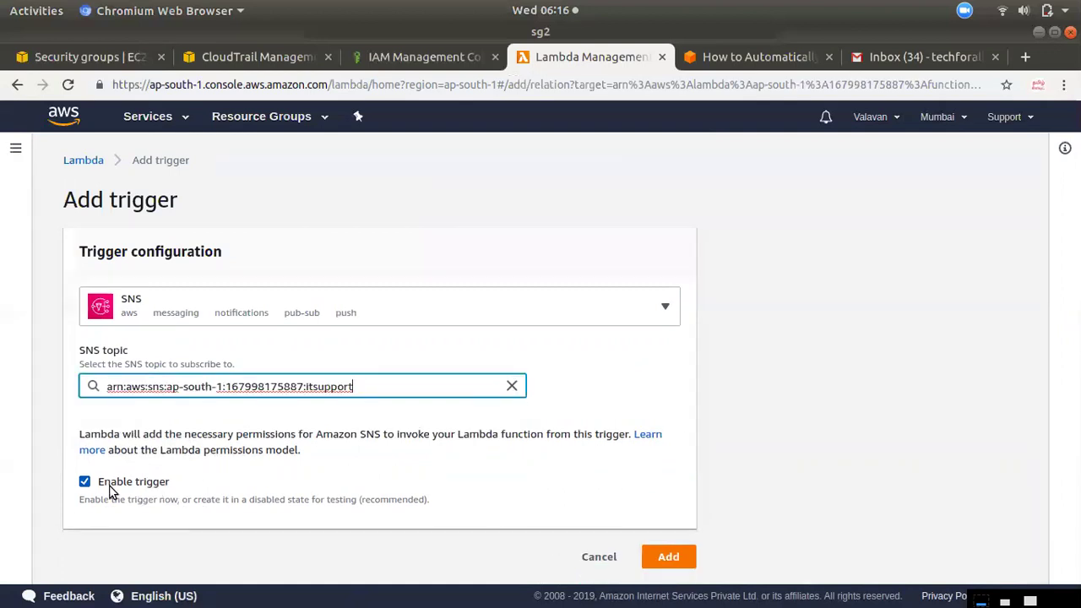
click(670, 558)
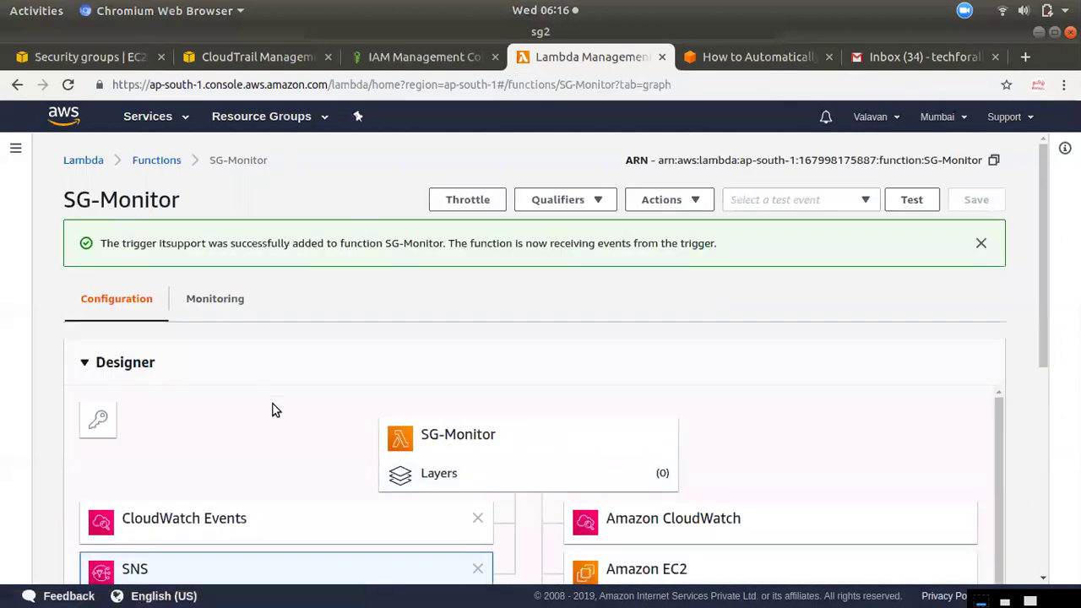
- Review SG-Monitor's triggers in the designer and switch to Text Editor to consult the sg1 checklist for the remaining step
scroll(278, 521, down, 4)
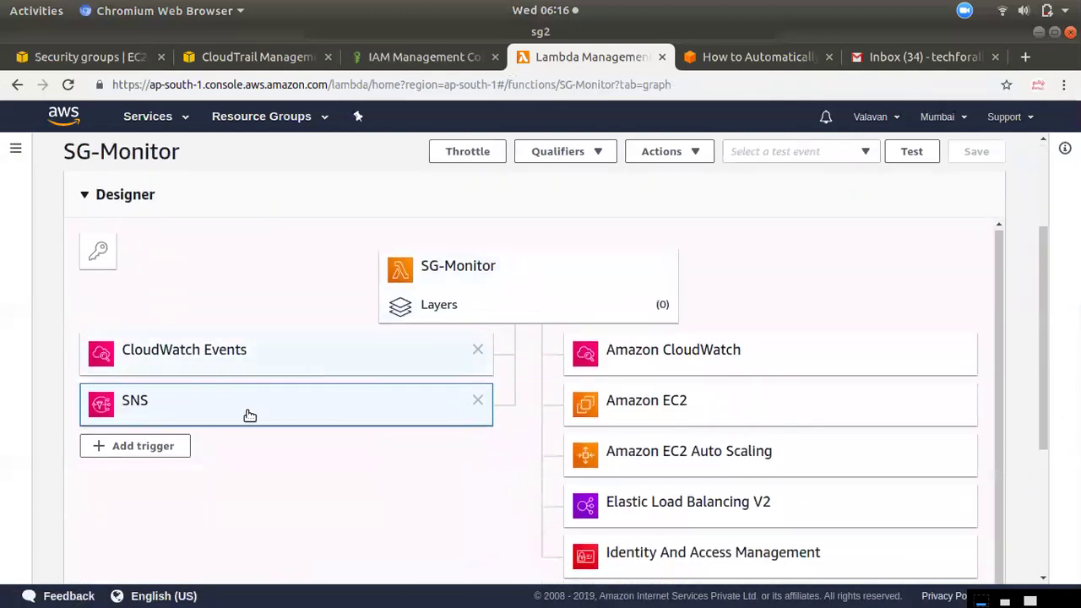
scroll(365, 472, down, 5)
scroll(364, 472, up, 7)
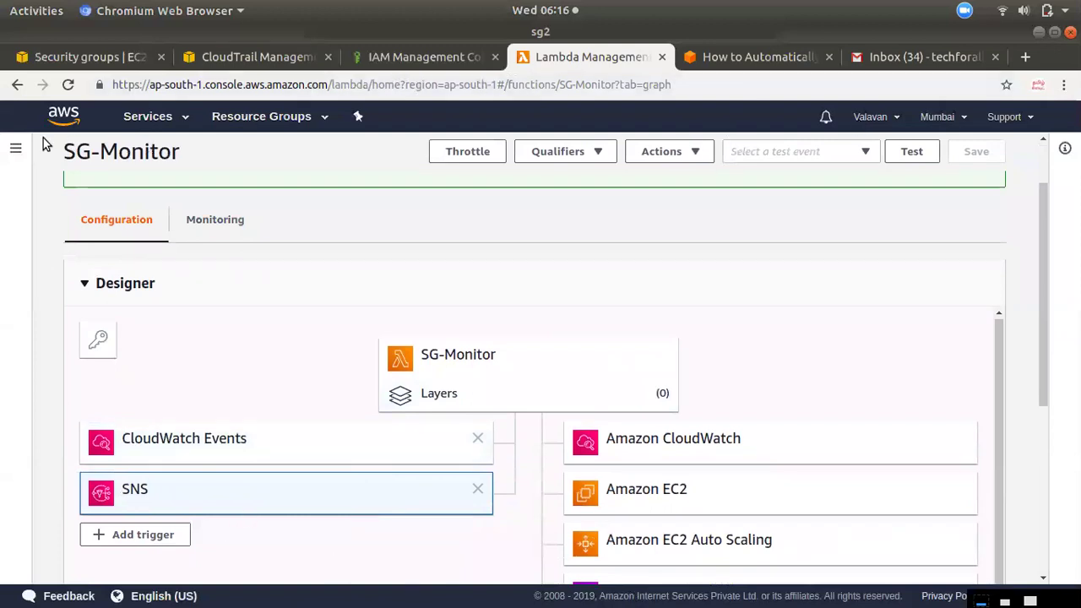
mouse_move(6, 135)
click(25, 53)
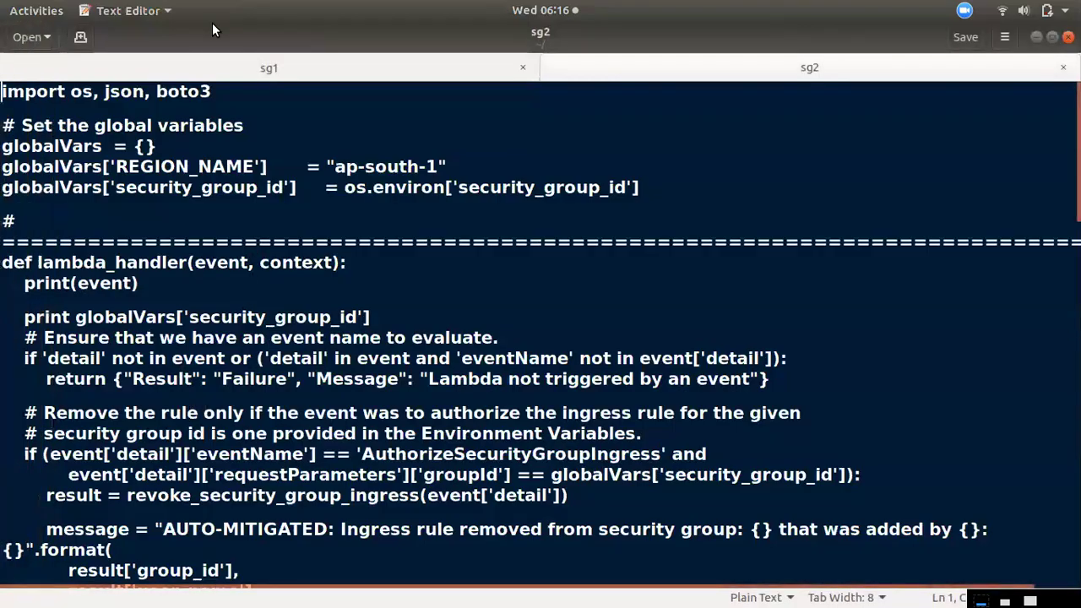
click(239, 74)
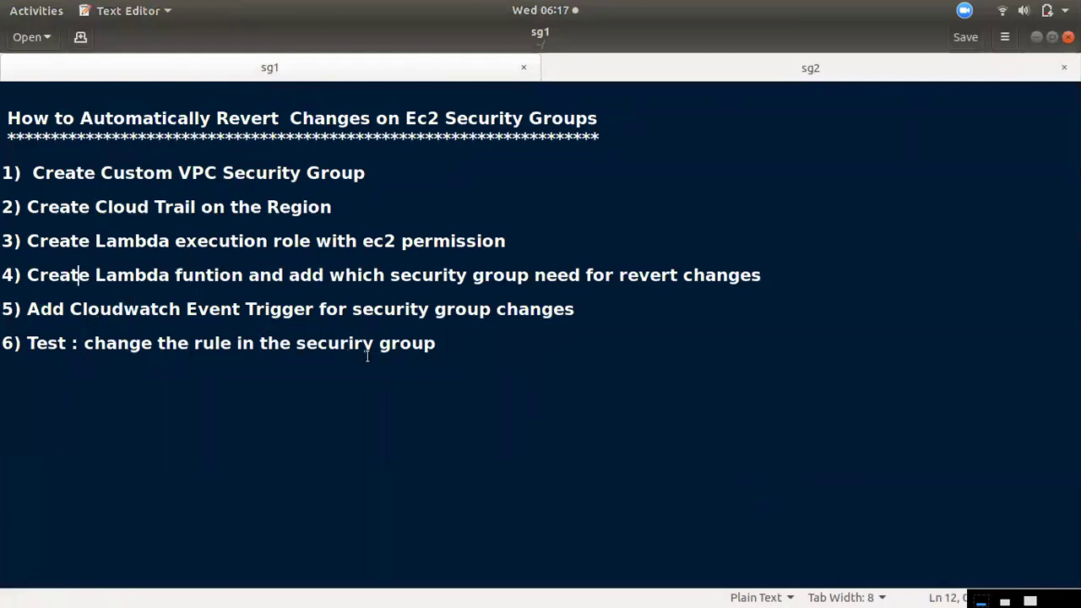
- Return to Chromium, refresh the EC2 security groups list, and view SG-Monitor's monitoring metrics in Lambda
click(29, 201)
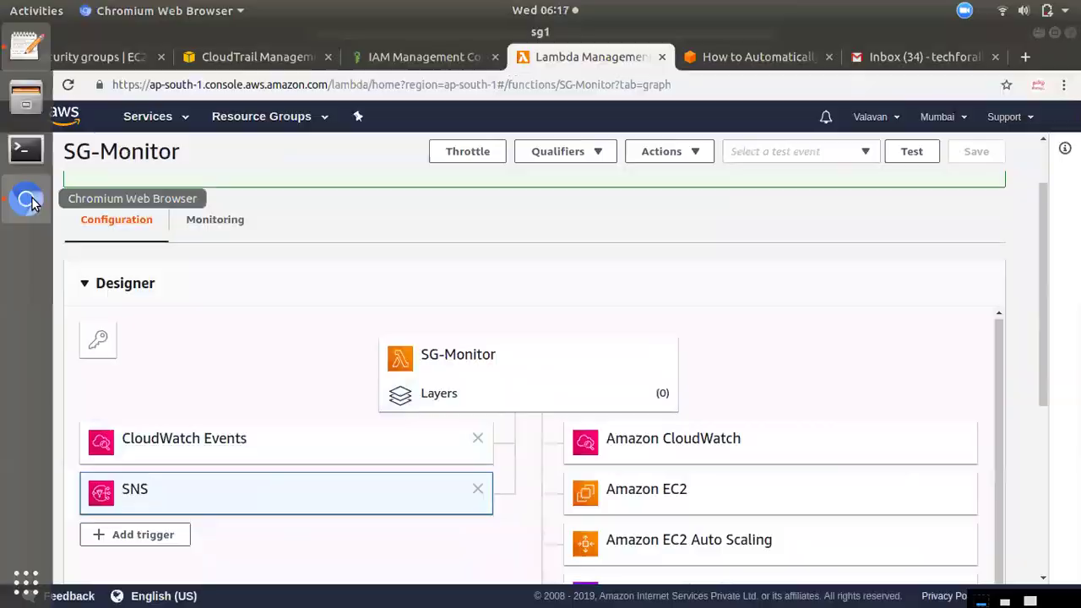
click(86, 56)
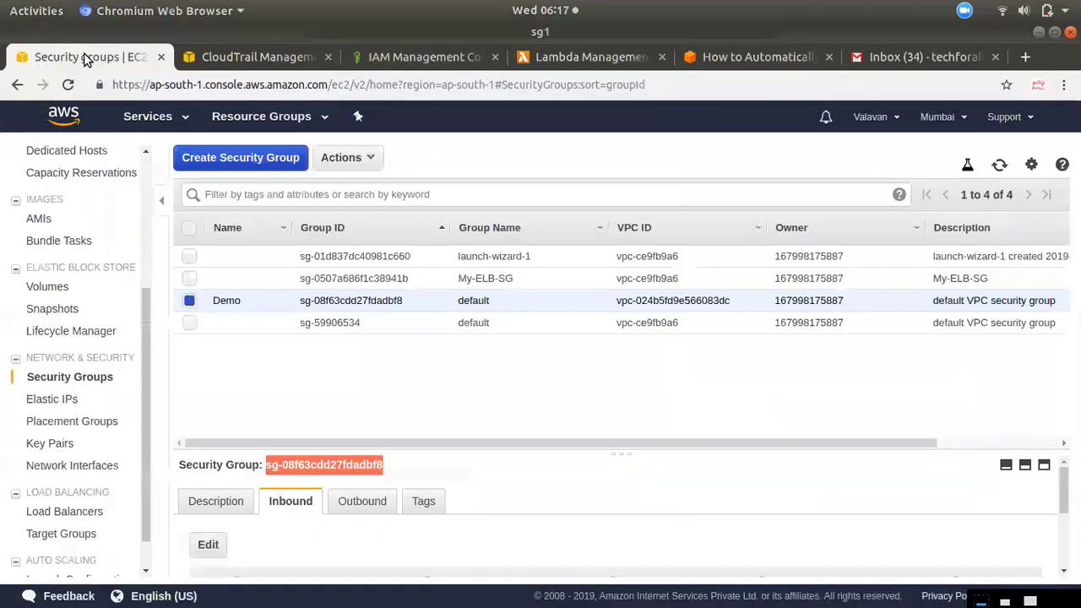
click(996, 174)
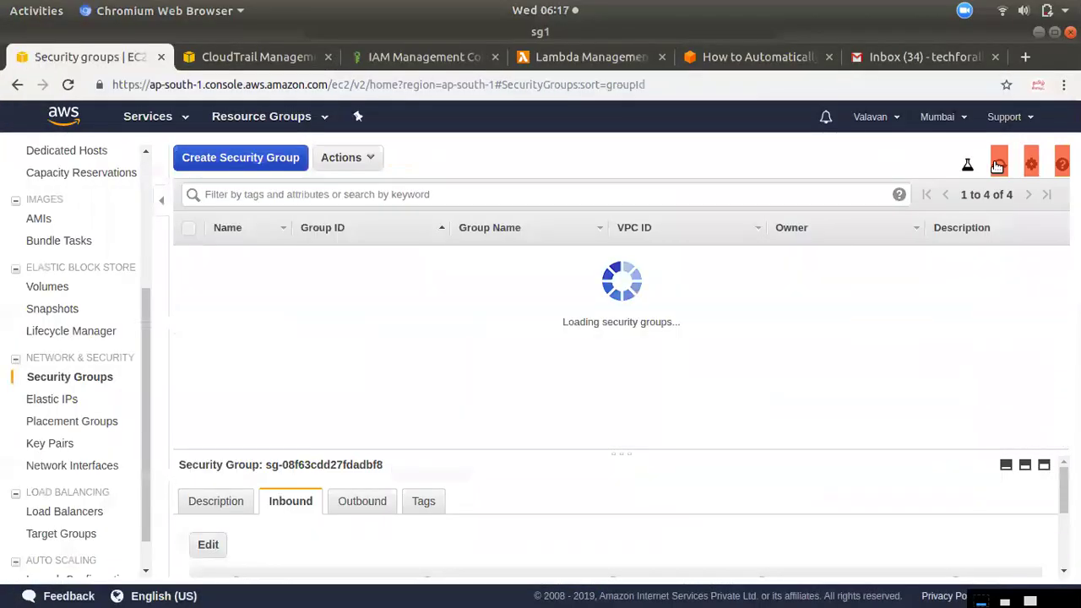
click(527, 67)
click(207, 221)
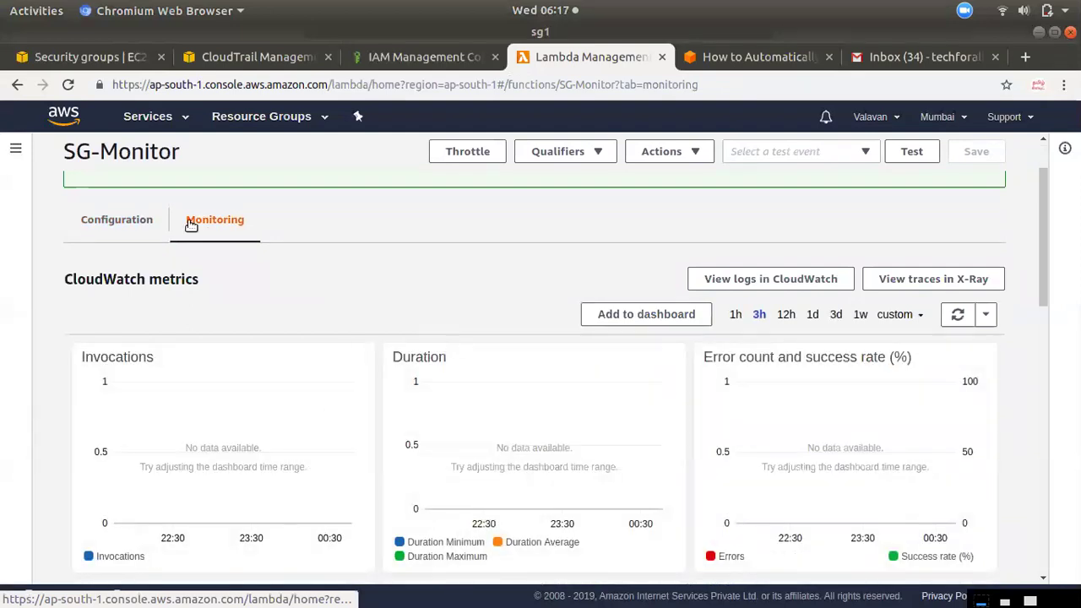
- Add an SSH inbound rule with source Anywhere to the Demo security group and save the rules
click(100, 56)
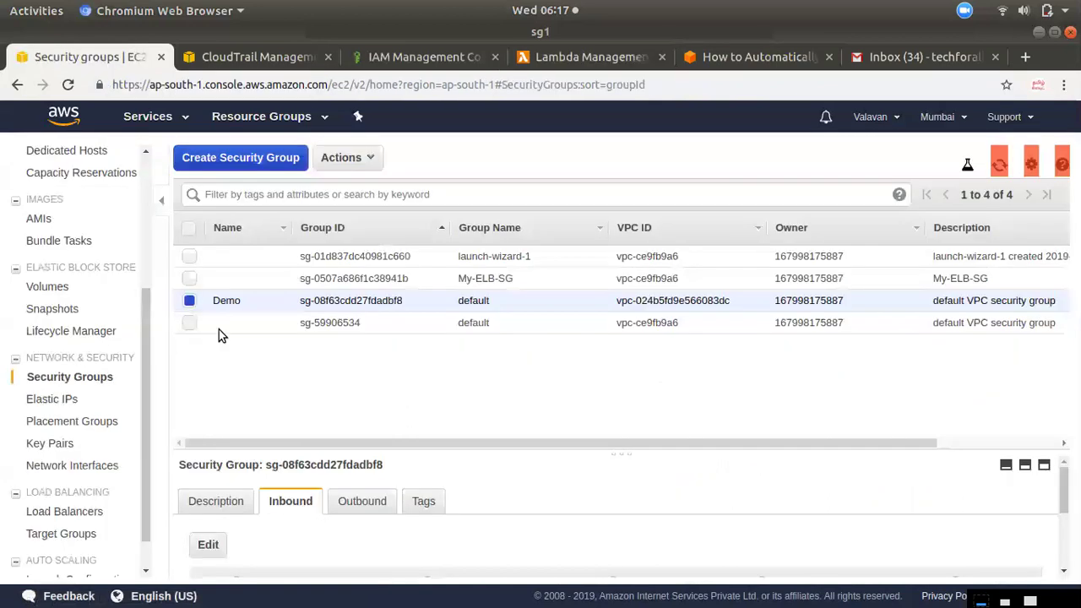
click(209, 545)
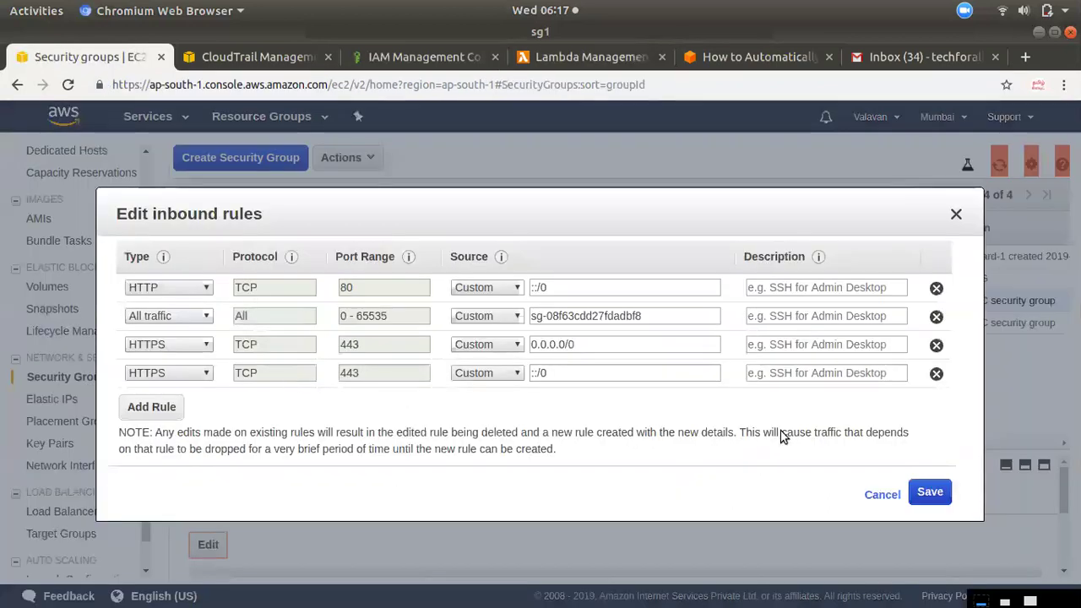
click(152, 407)
click(173, 402)
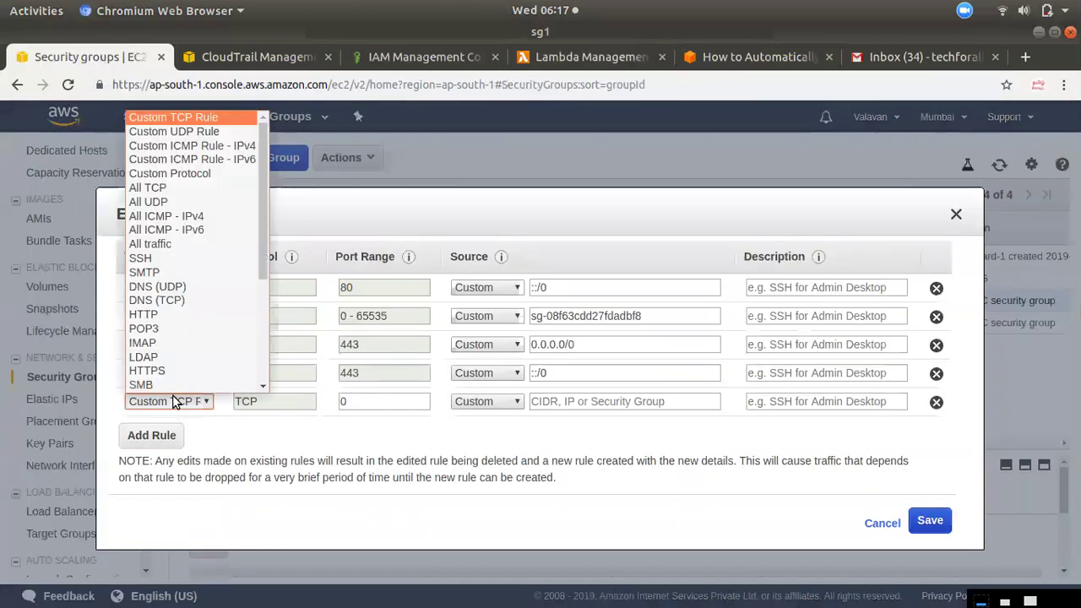
click(183, 258)
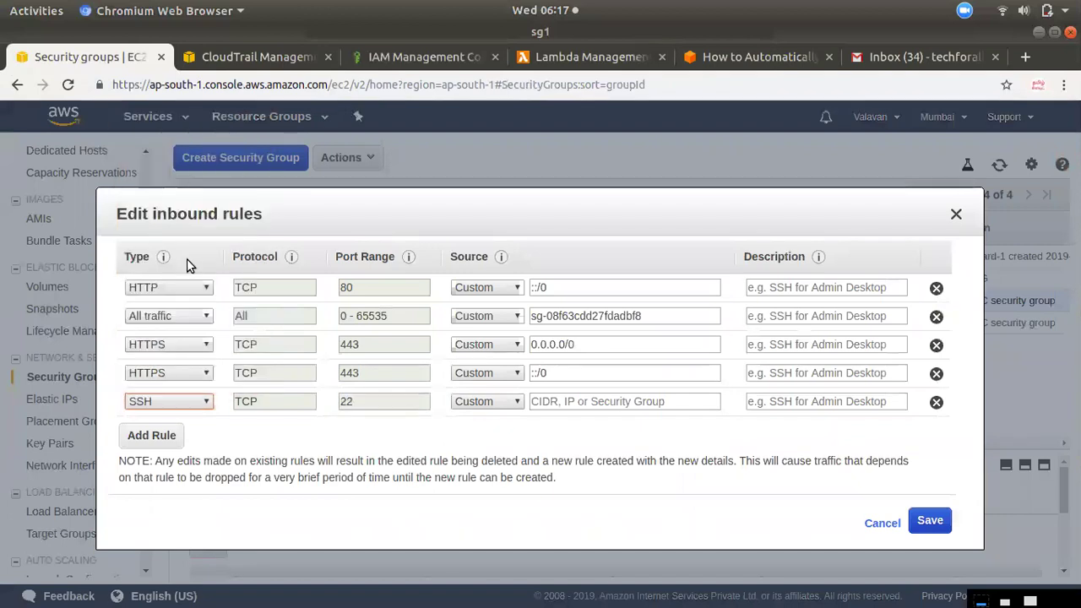
click(472, 404)
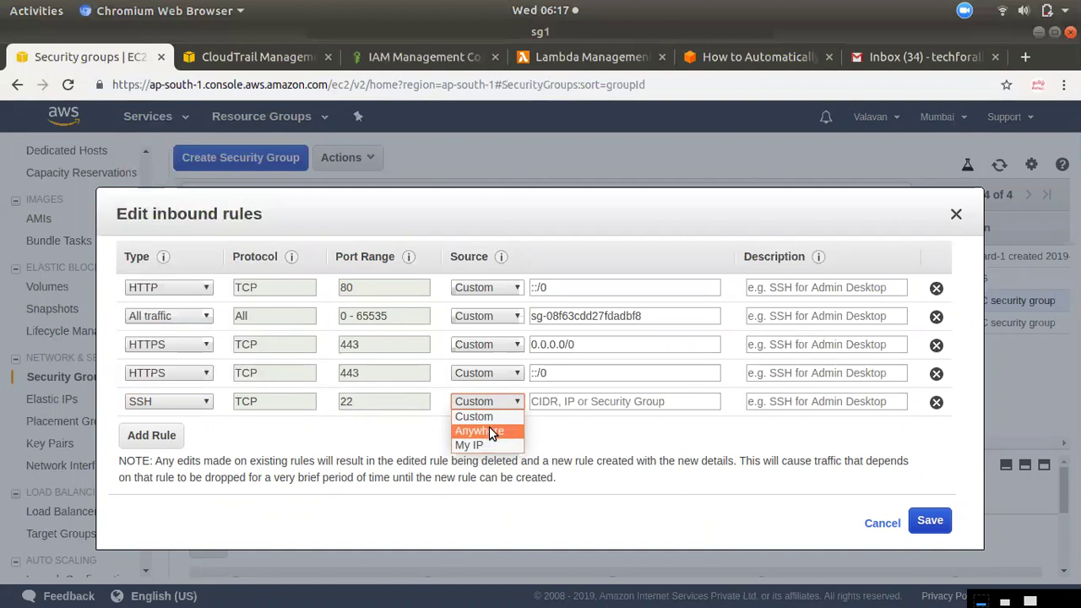
click(491, 431)
click(932, 525)
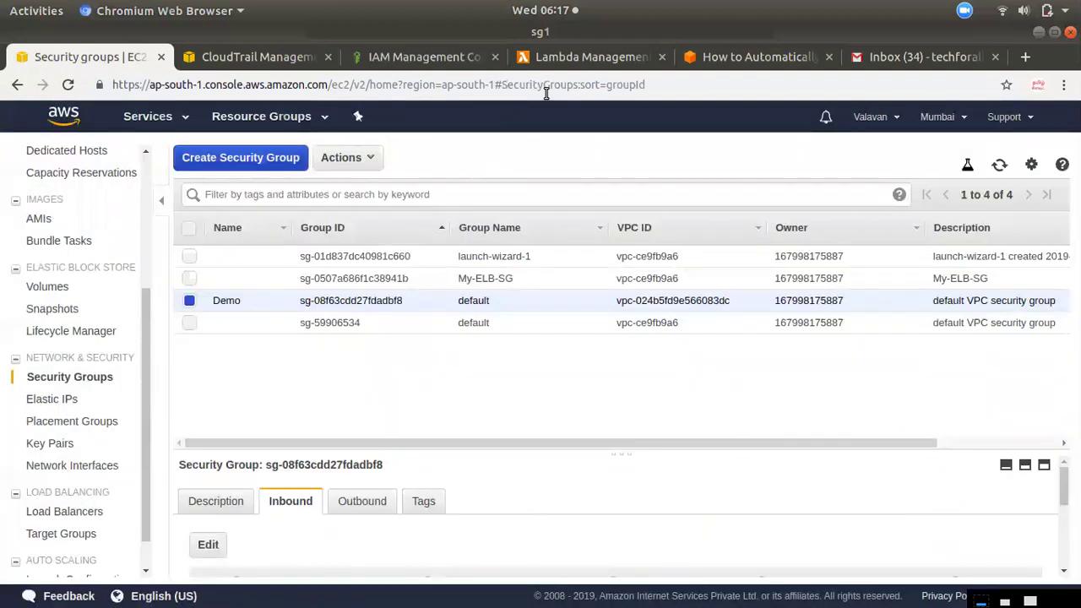
- Return to SG-Monitor's monitoring page and refresh its CloudWatch metrics
click(548, 57)
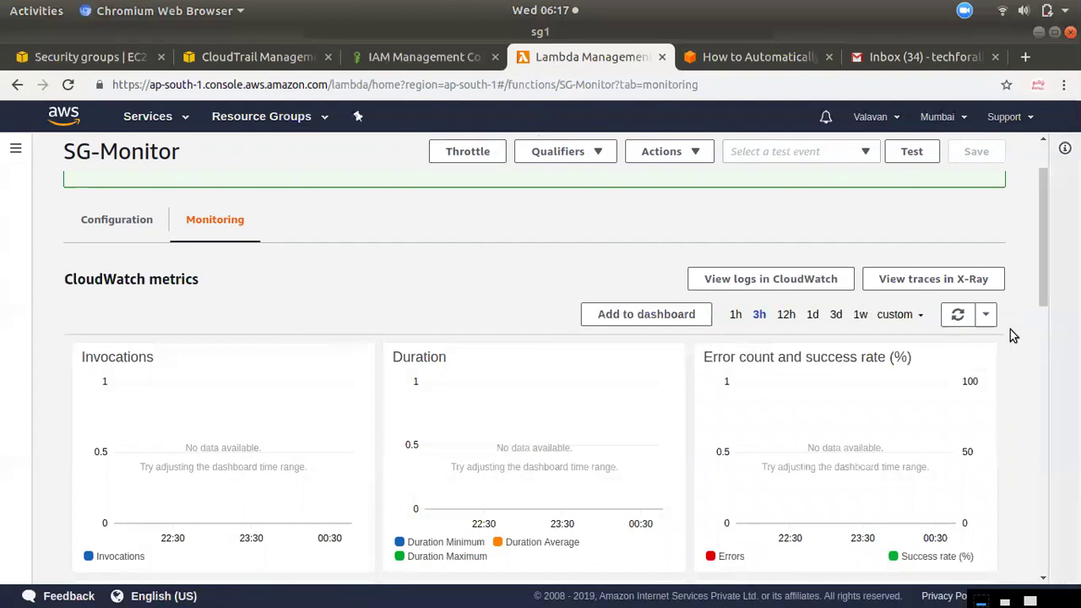
click(958, 315)
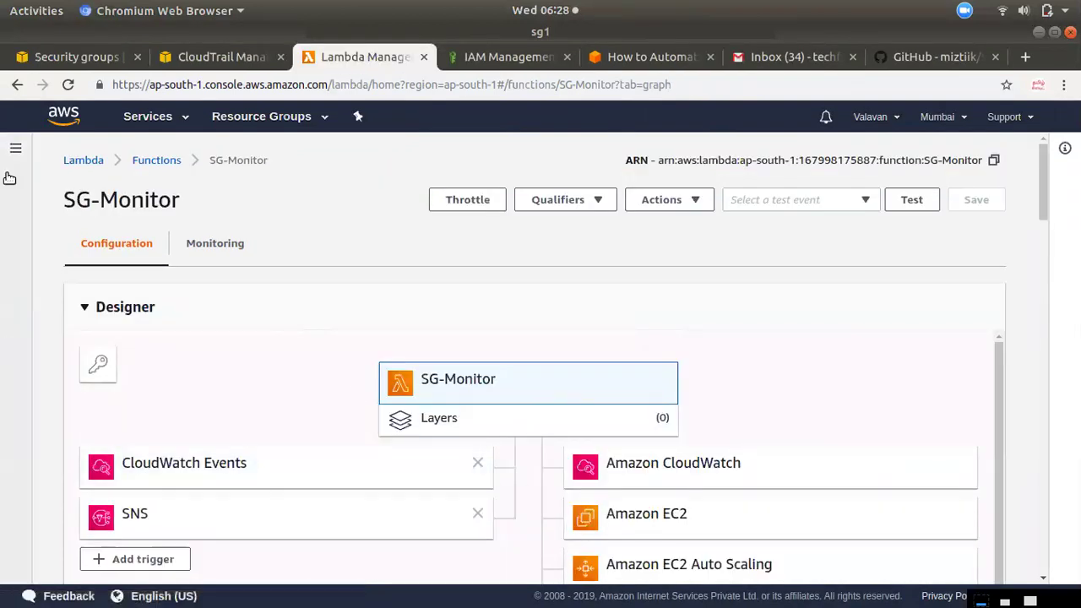
- Check SG-Monitor's function code in Lambda, and inspect the inbound rules of the prod-sg security group without changing them
click(60, 59)
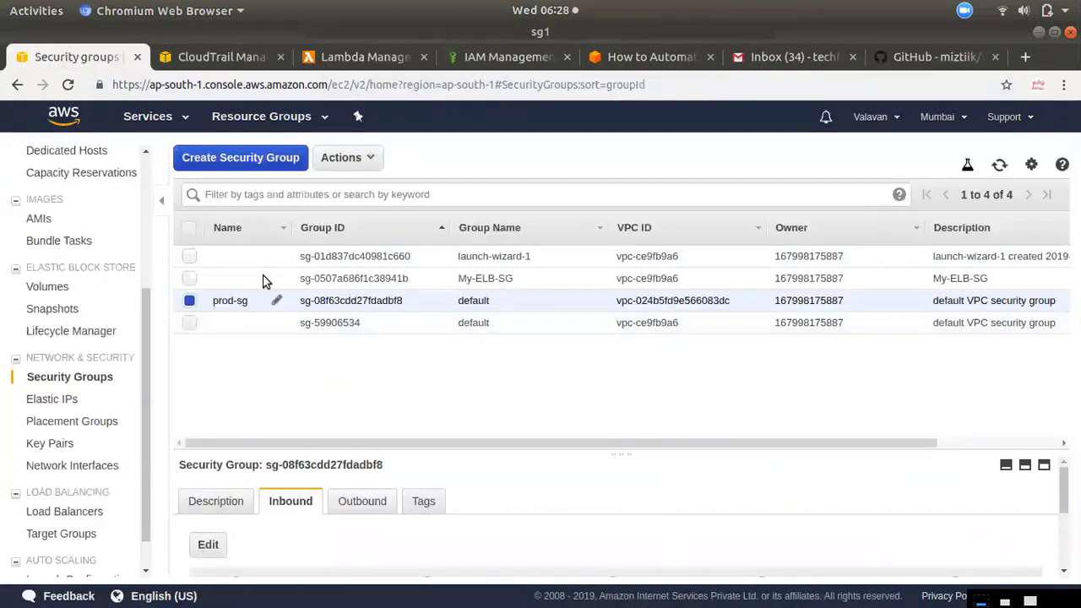
click(365, 60)
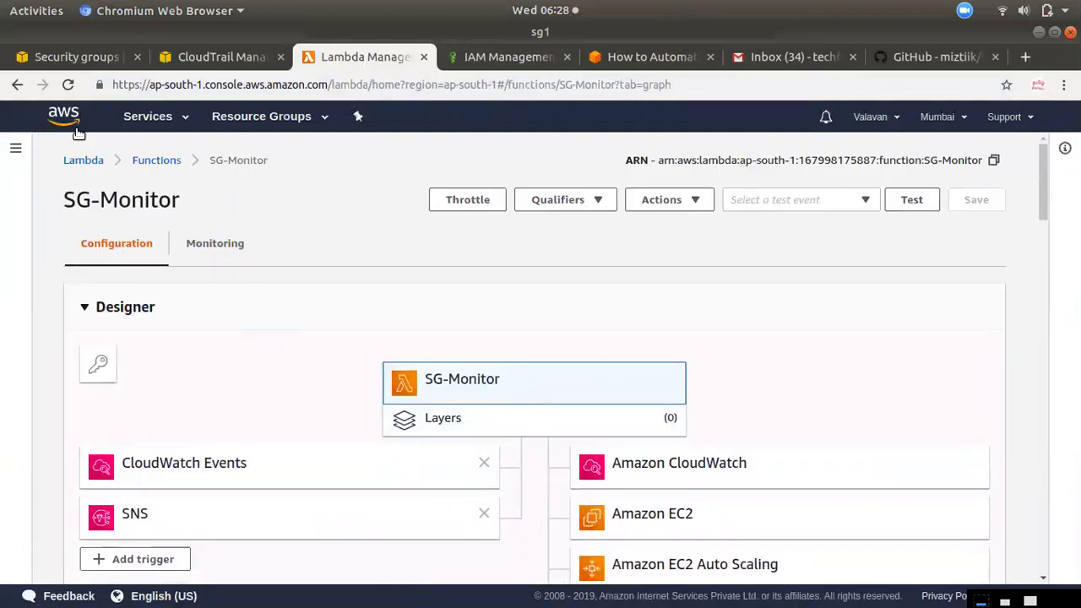
scroll(532, 523, down, 5)
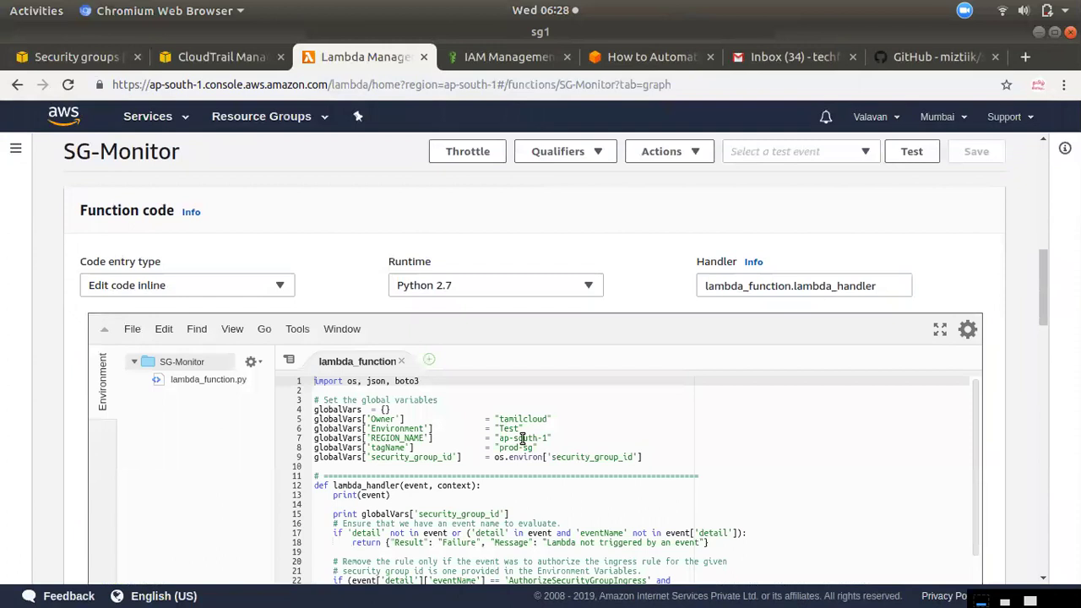
click(74, 57)
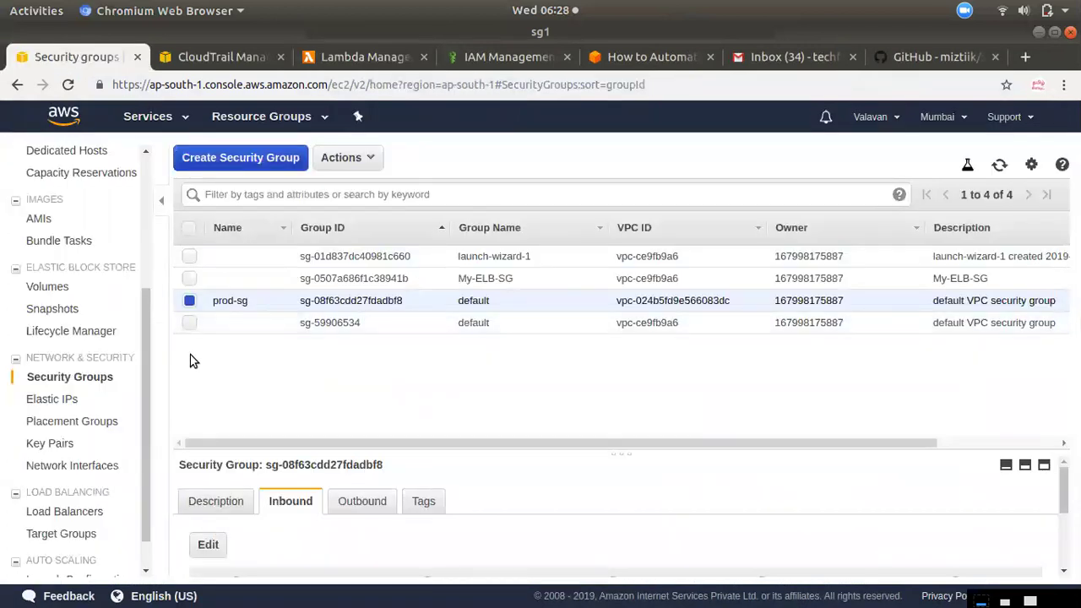
click(208, 545)
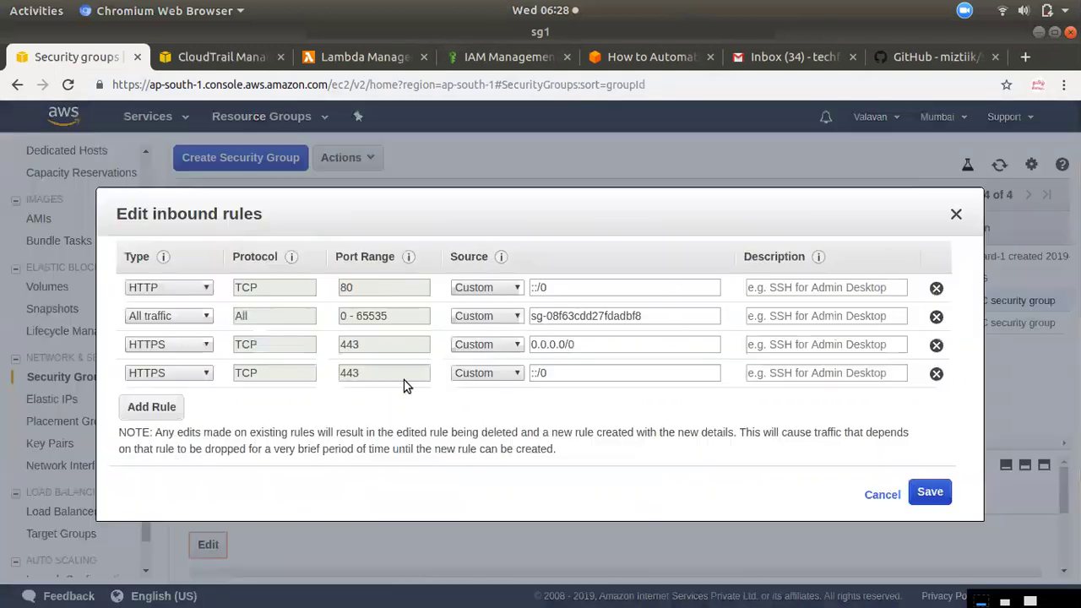
click(881, 494)
- Add an SSH inbound rule with source Anywhere to the prod-sg security group and save the rules
click(211, 549)
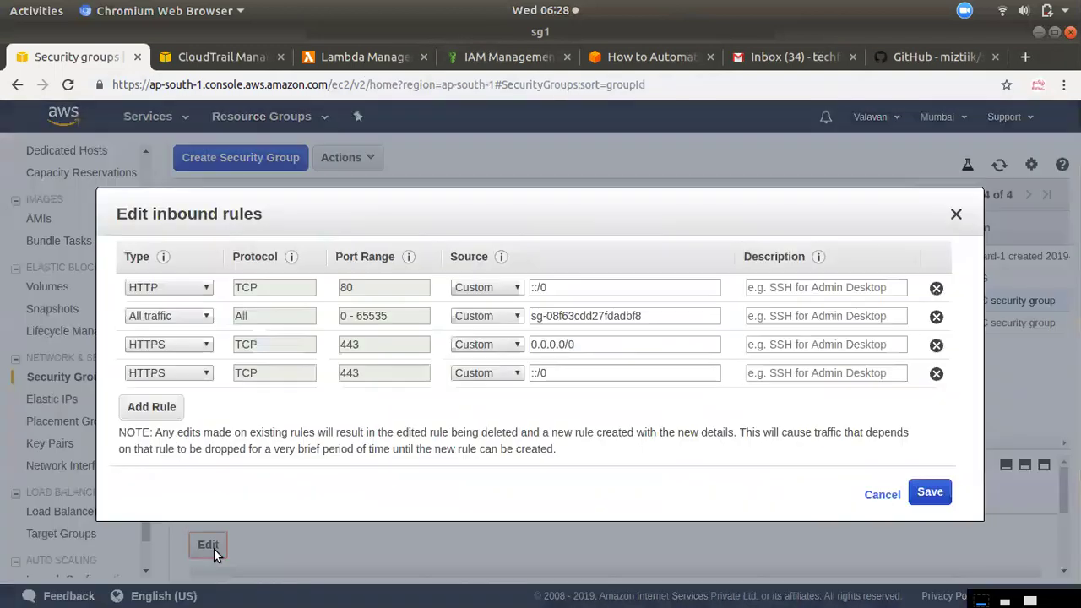
click(157, 407)
click(170, 402)
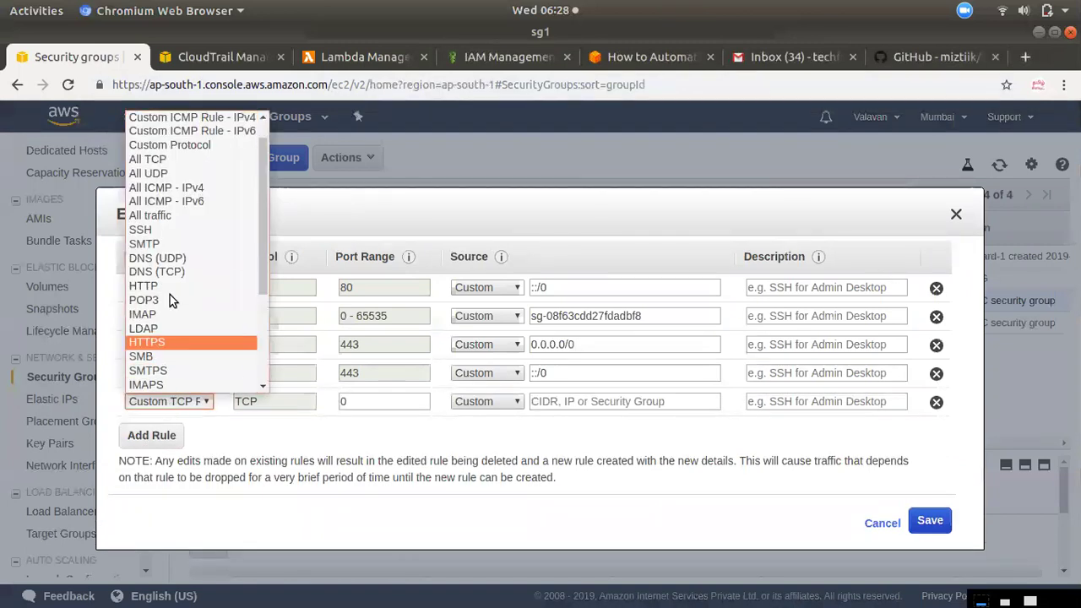
click(178, 233)
click(486, 401)
click(475, 429)
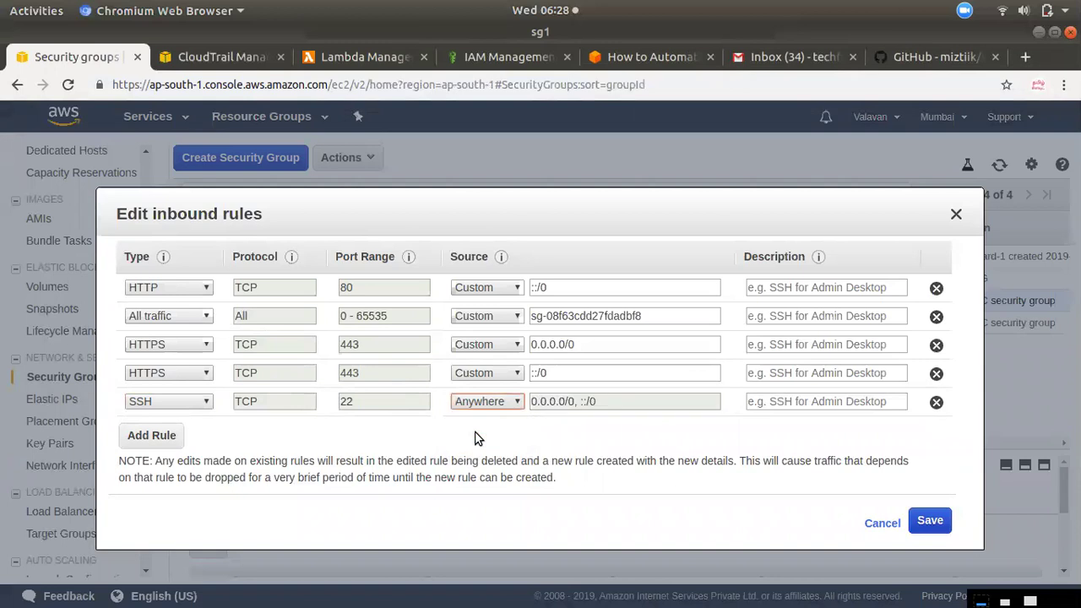
click(930, 520)
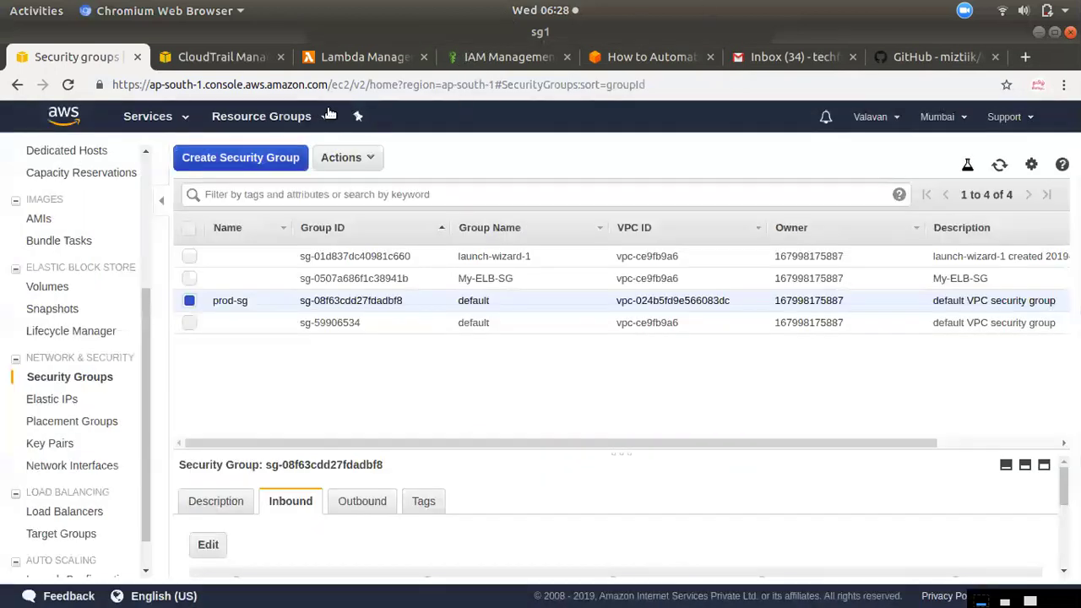
- Return to the SG-Monitor function in Lambda and view its CloudWatch monitoring metrics
click(211, 58)
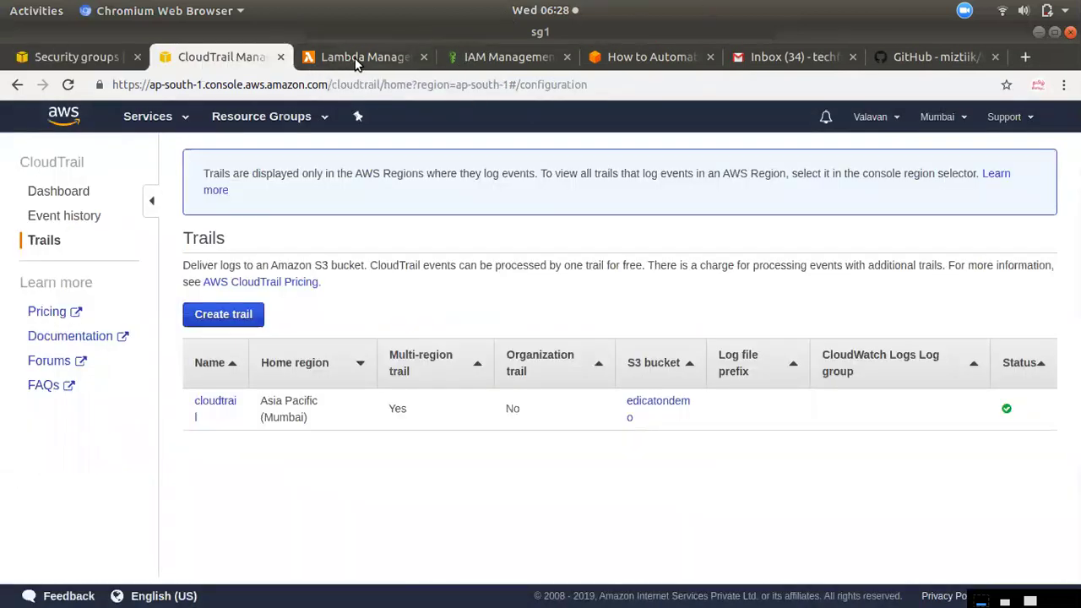
click(355, 57)
scroll(203, 263, up, 10)
click(207, 245)
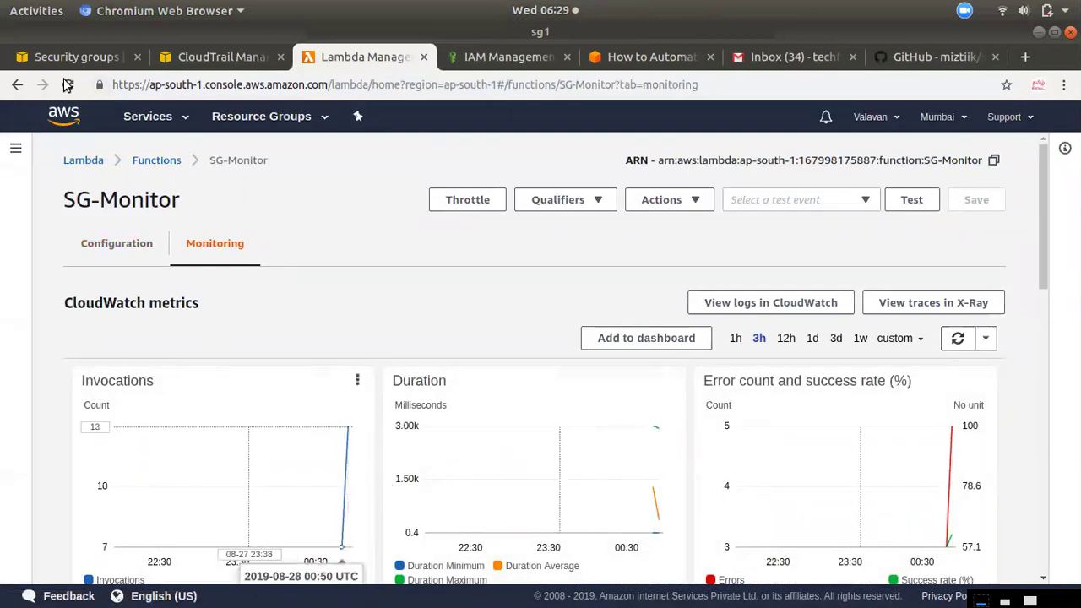
- Refresh the EC2 security groups list and check whether prod-sg's inbound rules still include SSH
key(ctrl+1)
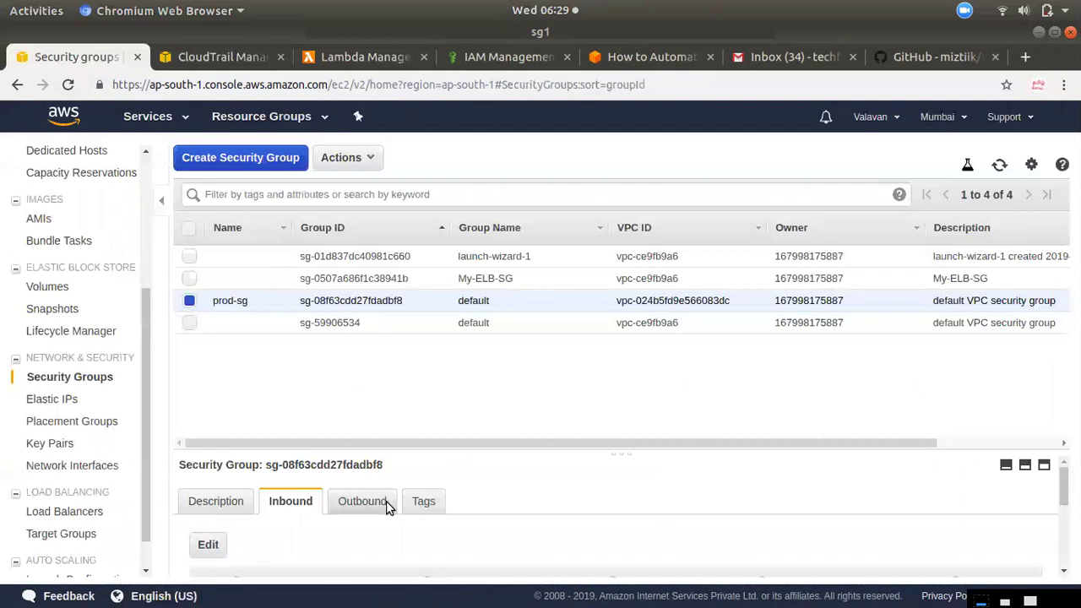
click(1000, 166)
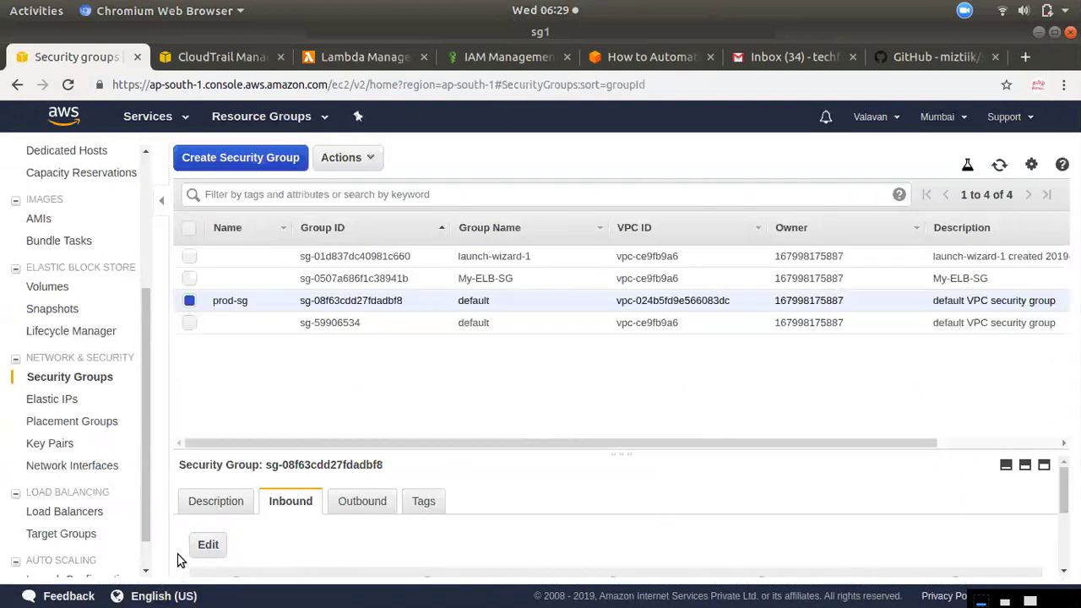
click(209, 545)
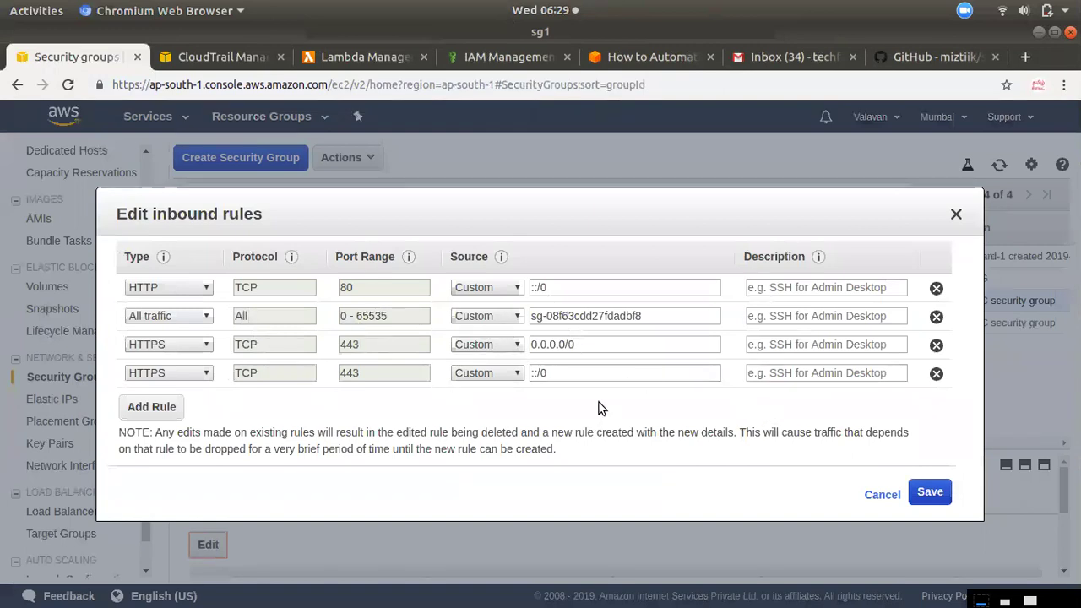
click(882, 494)
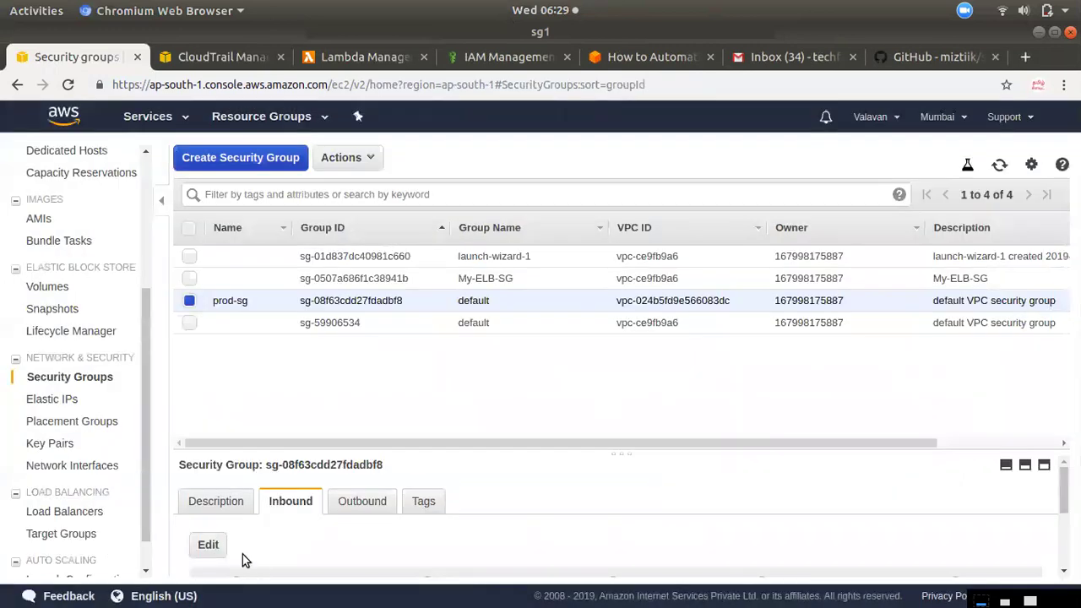
- Repeat the revert test by saving a new SSH inbound rule with source Anywhere on prod-sg
click(208, 545)
click(165, 407)
click(169, 401)
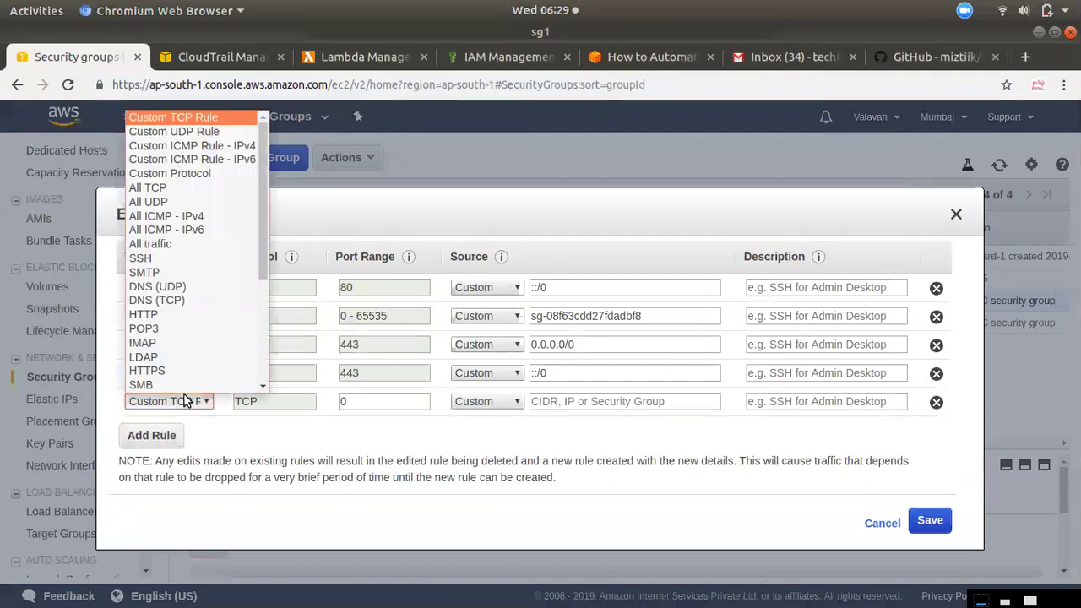
click(179, 227)
click(461, 402)
click(485, 433)
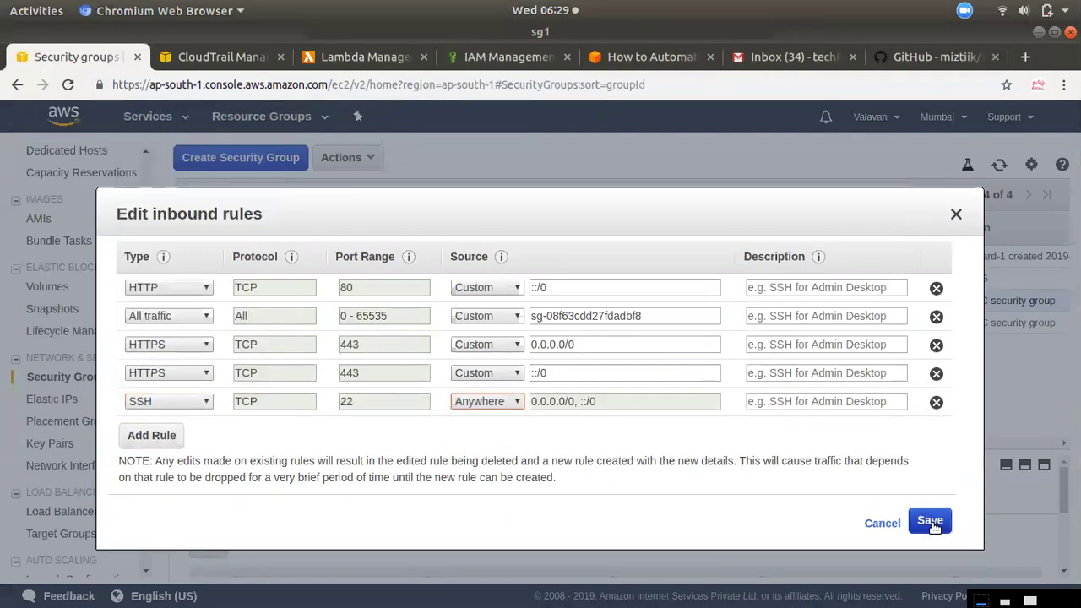
click(927, 520)
- Refresh the security groups list repeatedly and recheck prod-sg's inbound rules for the SSH entry, leaving them unedited
click(998, 165)
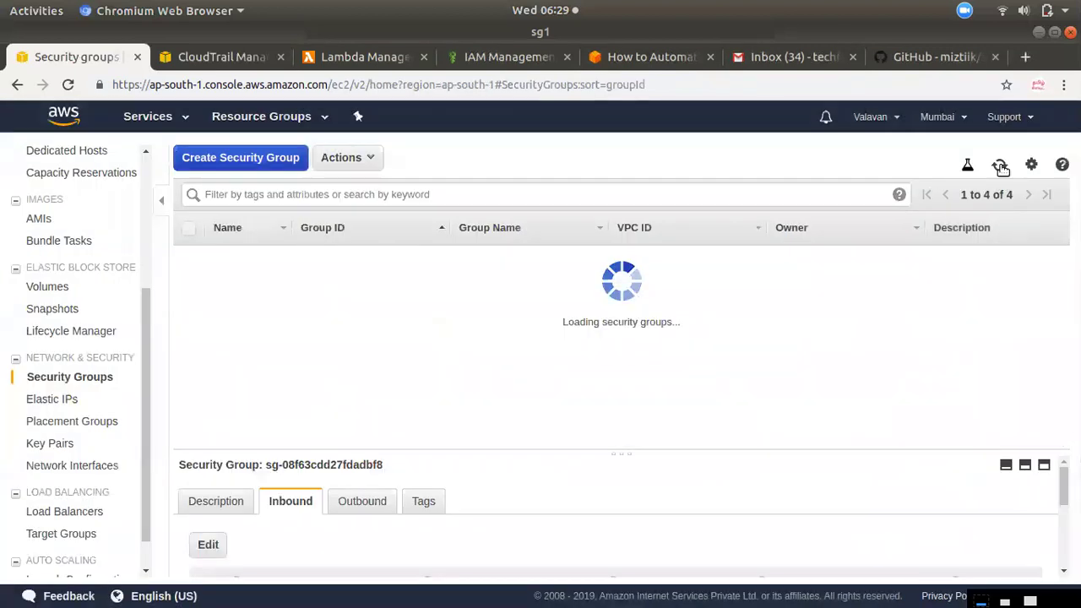
click(999, 165)
click(1000, 165)
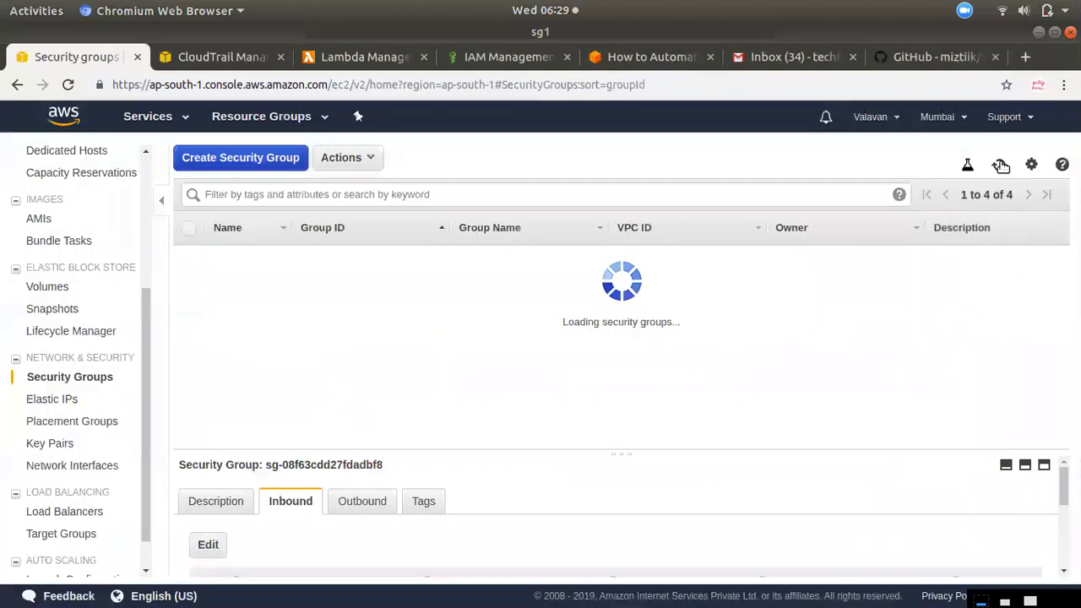
click(999, 165)
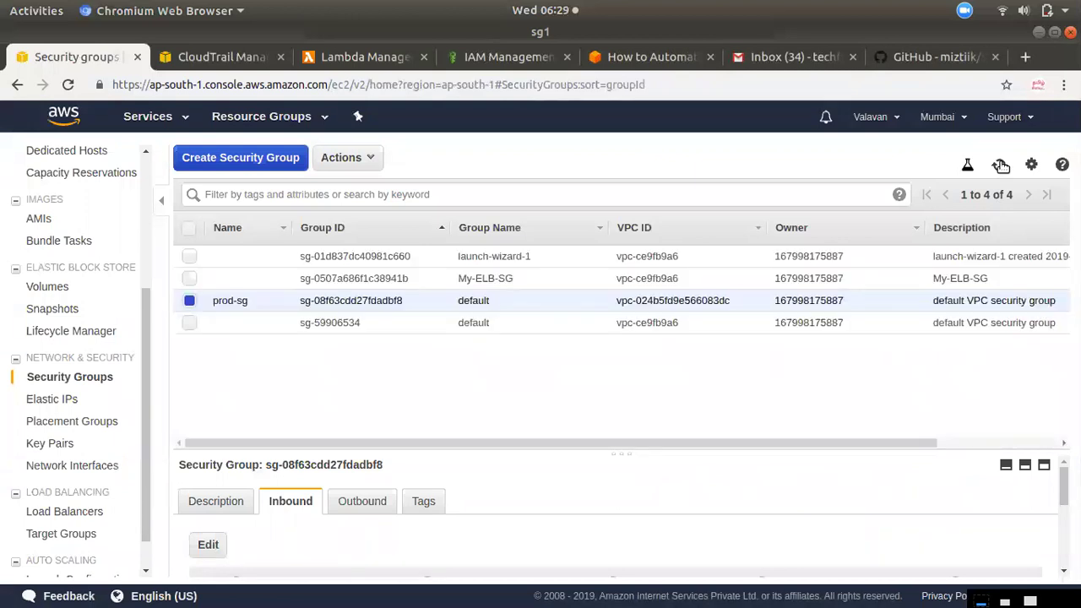
click(999, 166)
click(999, 166)
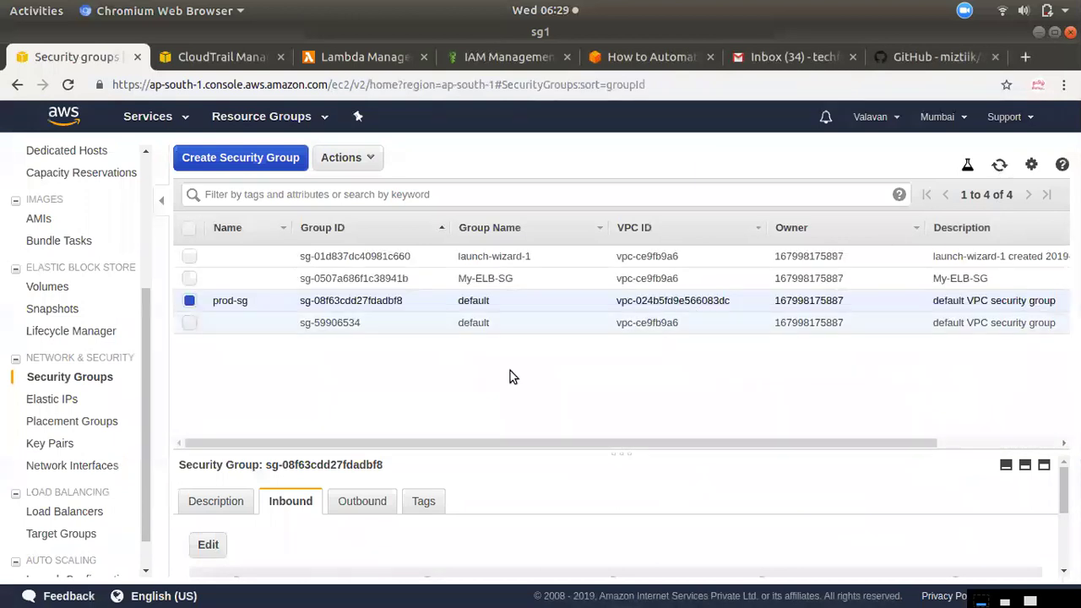
click(998, 165)
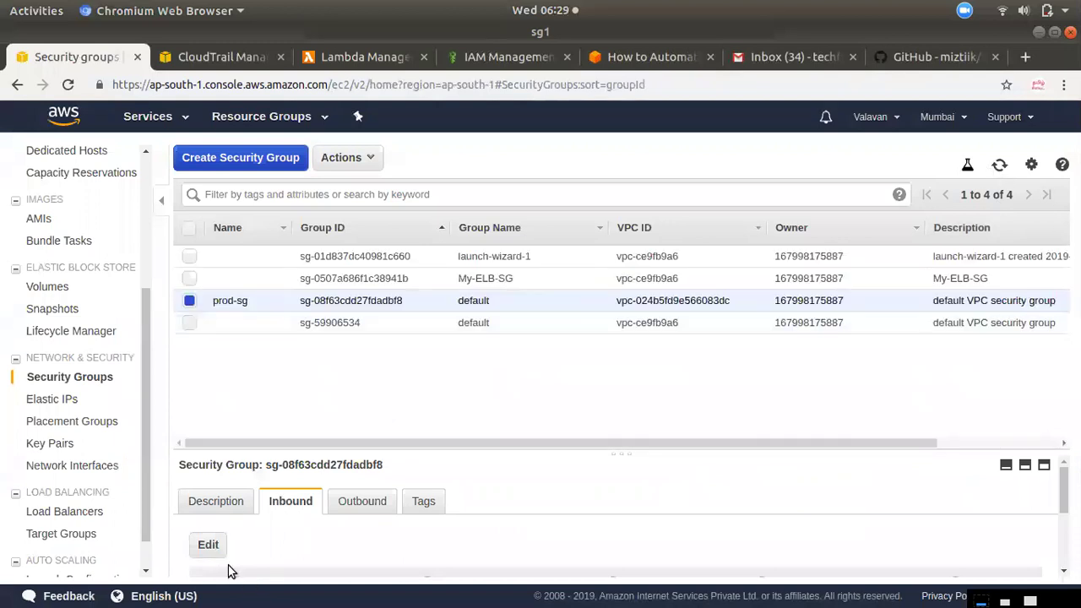
click(208, 547)
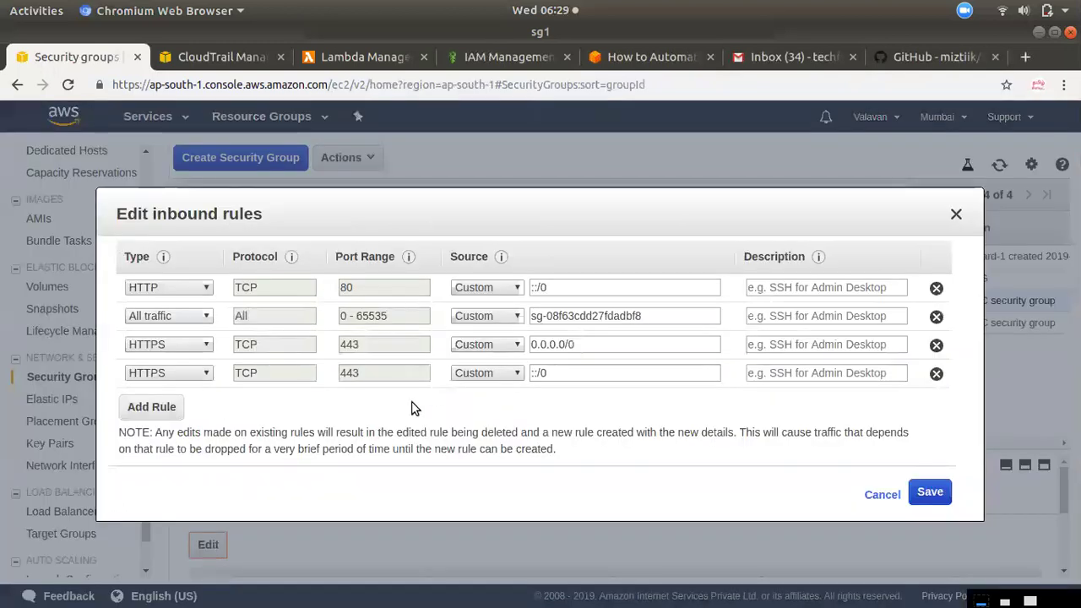
click(881, 498)
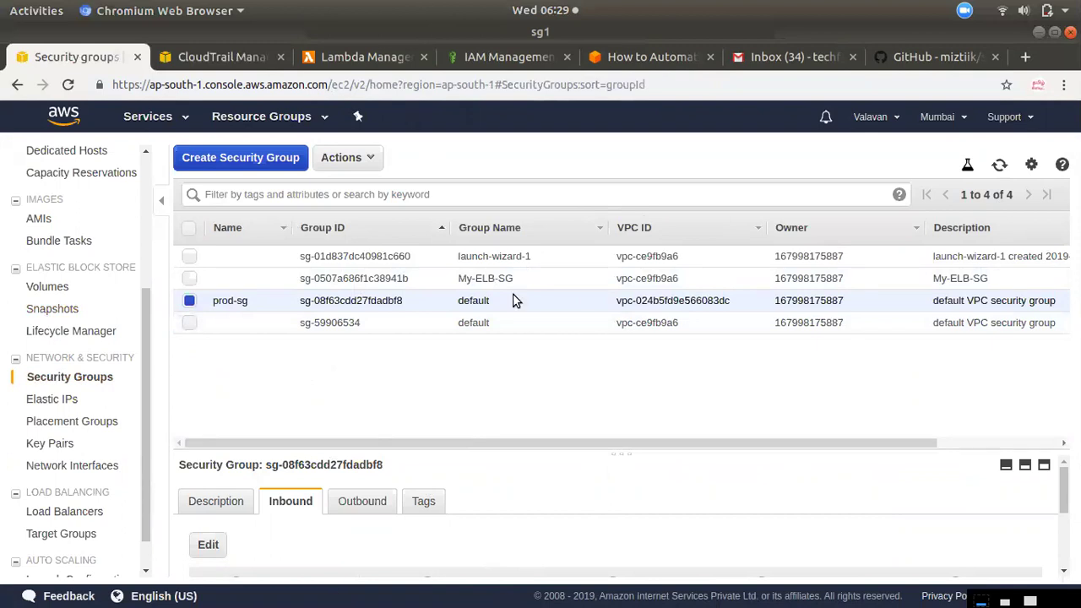
- Switch to Text Editor and review the sg2 Lambda script and the sg1 checklist of steps
mouse_move(7, 152)
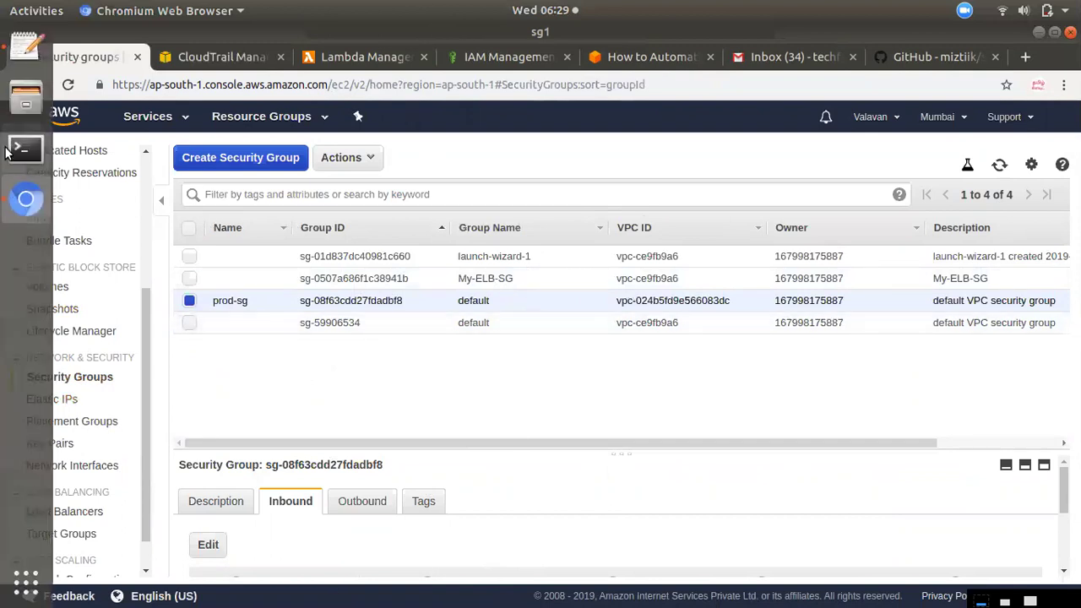
click(26, 46)
click(719, 76)
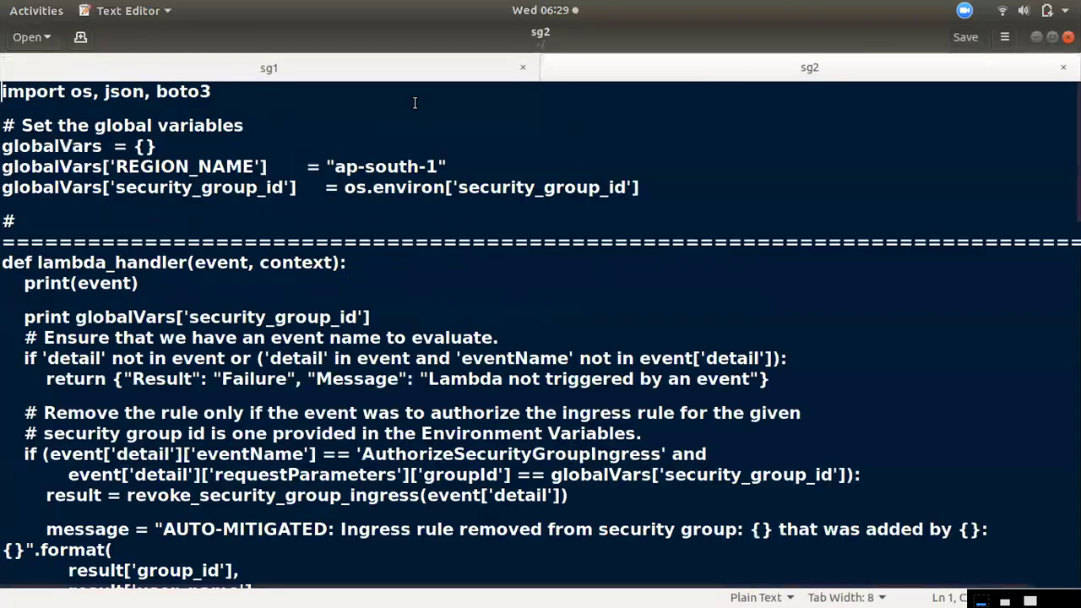
click(408, 78)
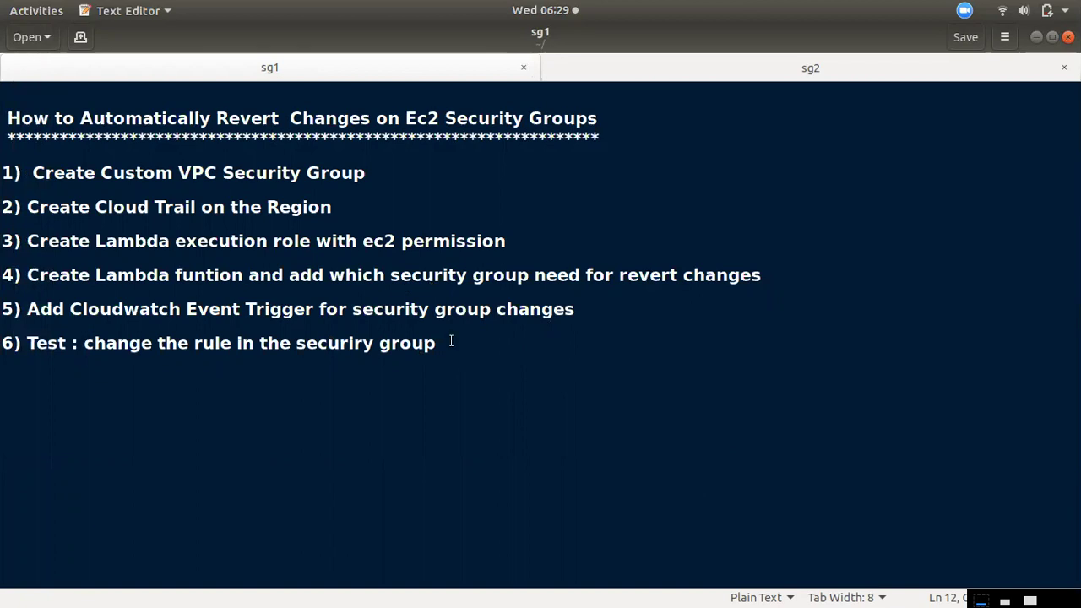
click(787, 67)
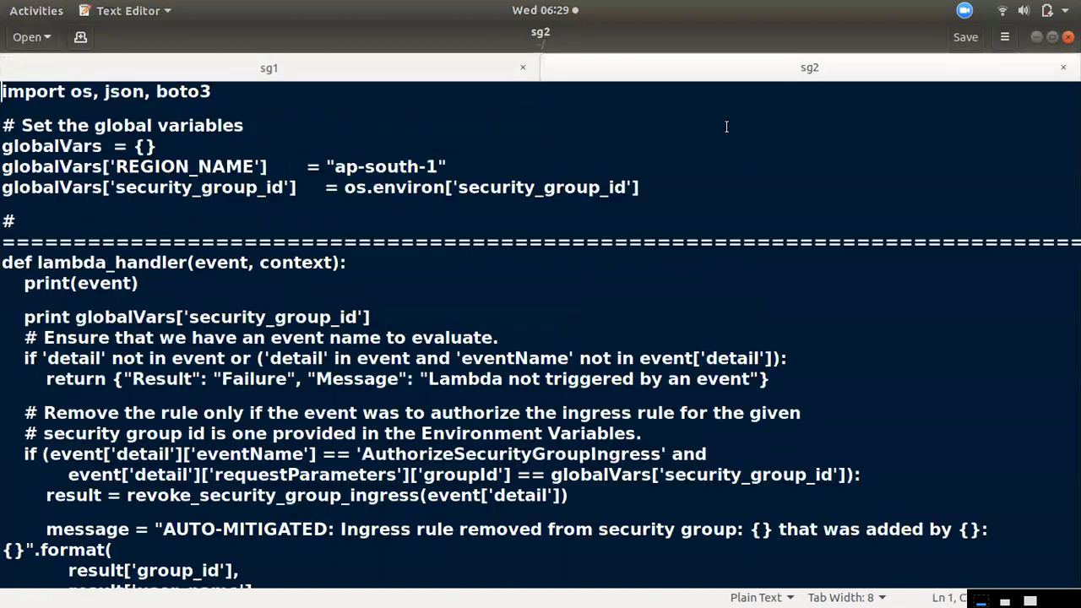
click(327, 61)
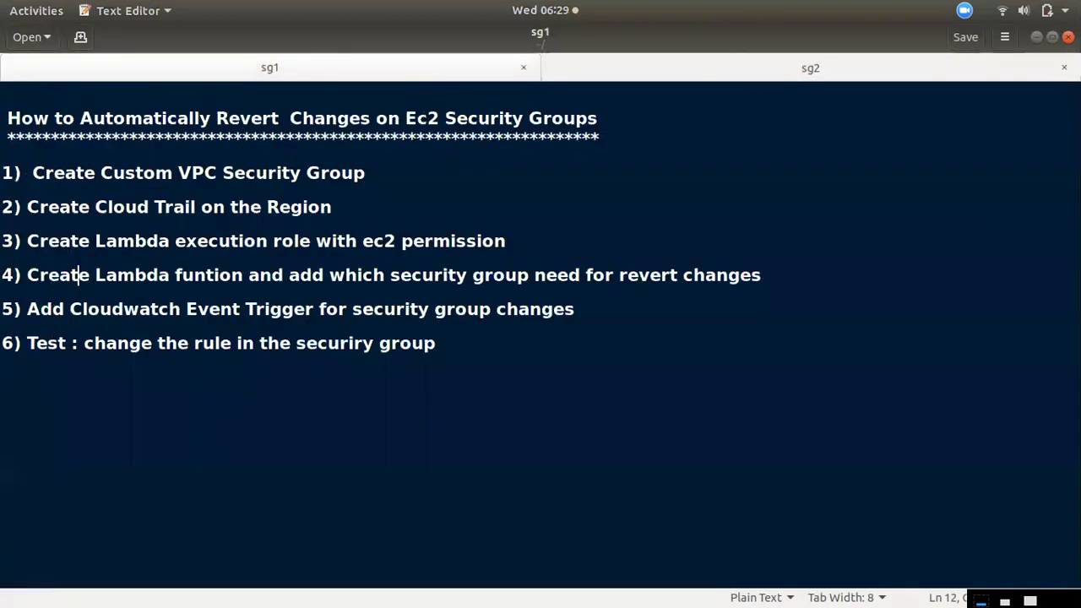
click(965, 11)
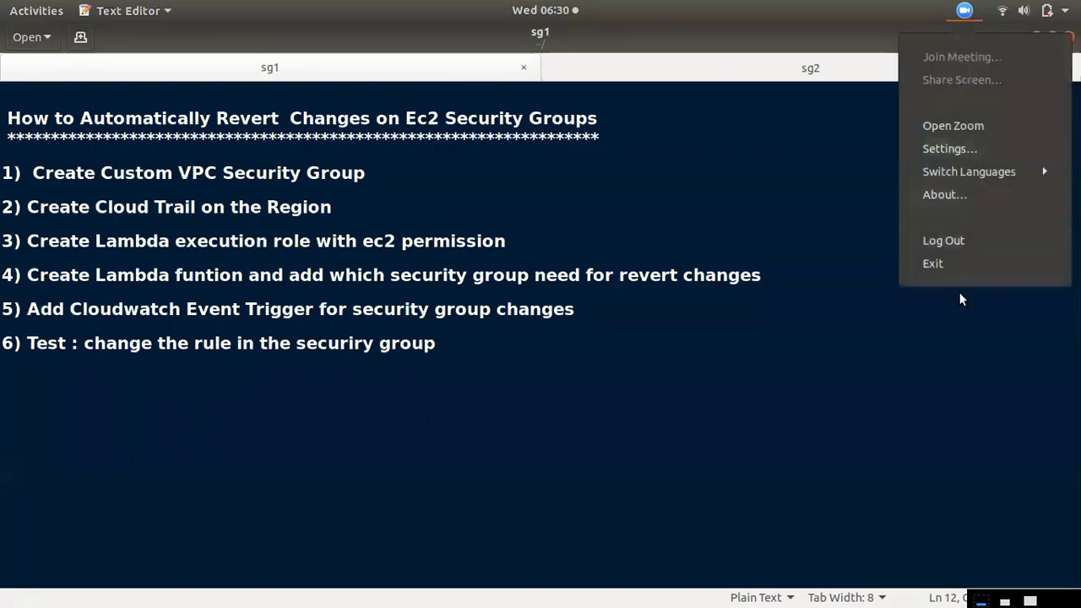